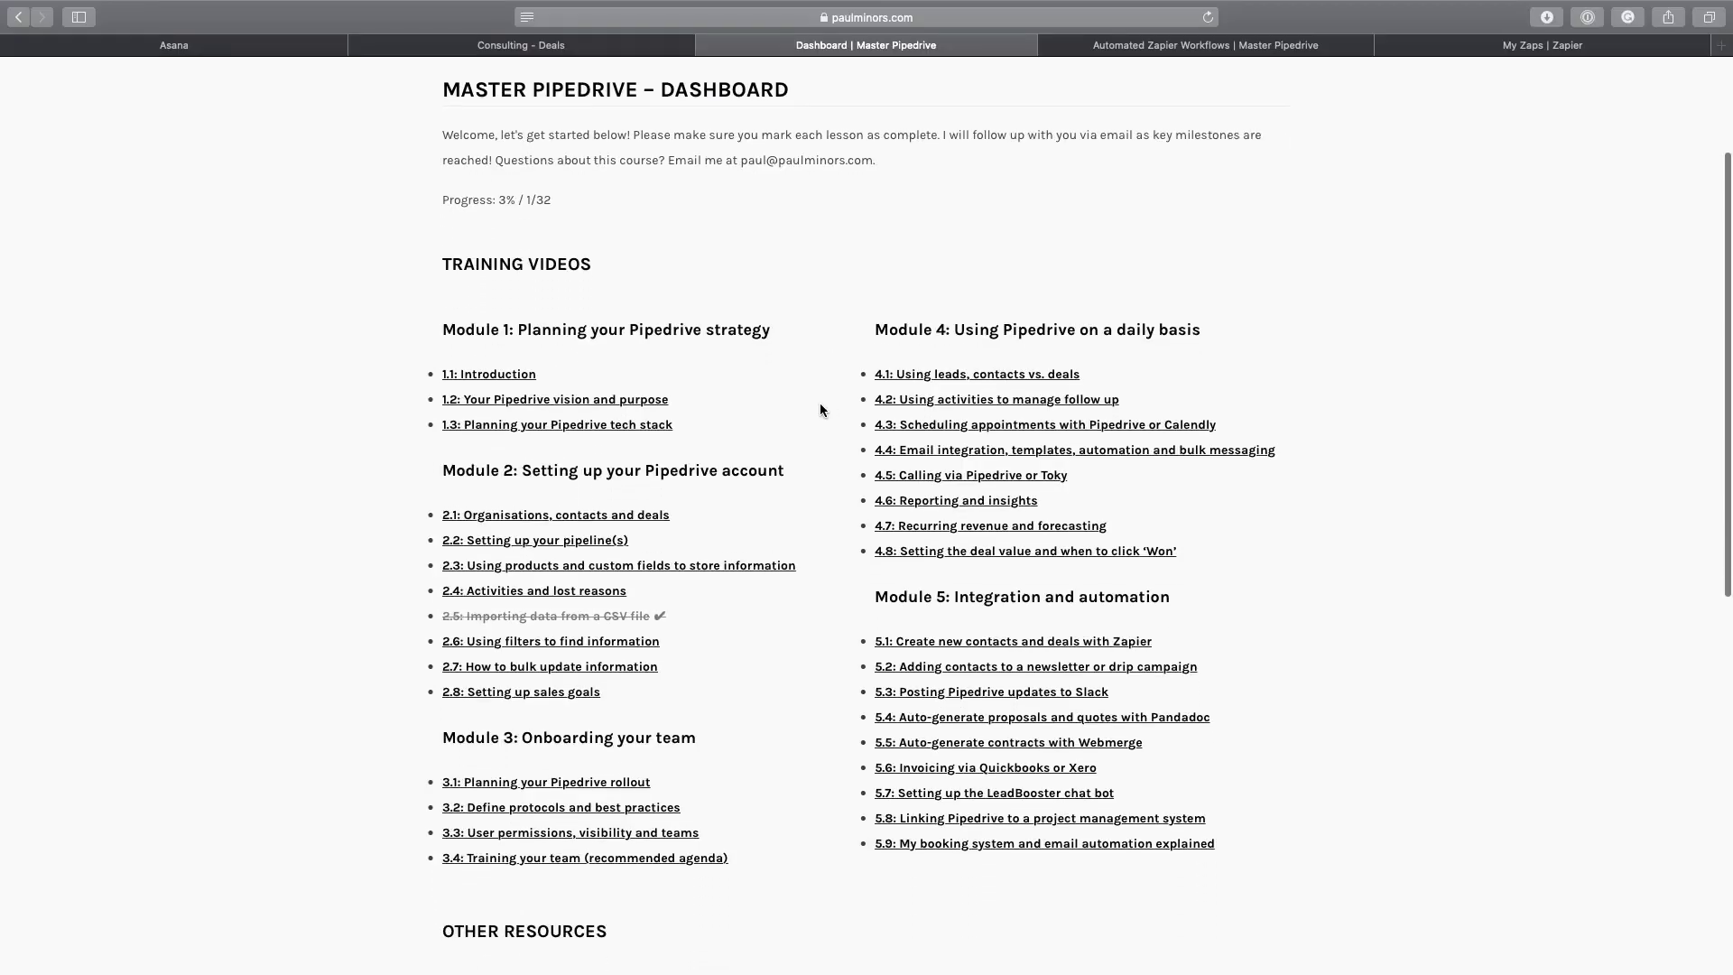
Open lesson 2.2 on setting up pipelines in the Master Pipedrive course.
click(533, 541)
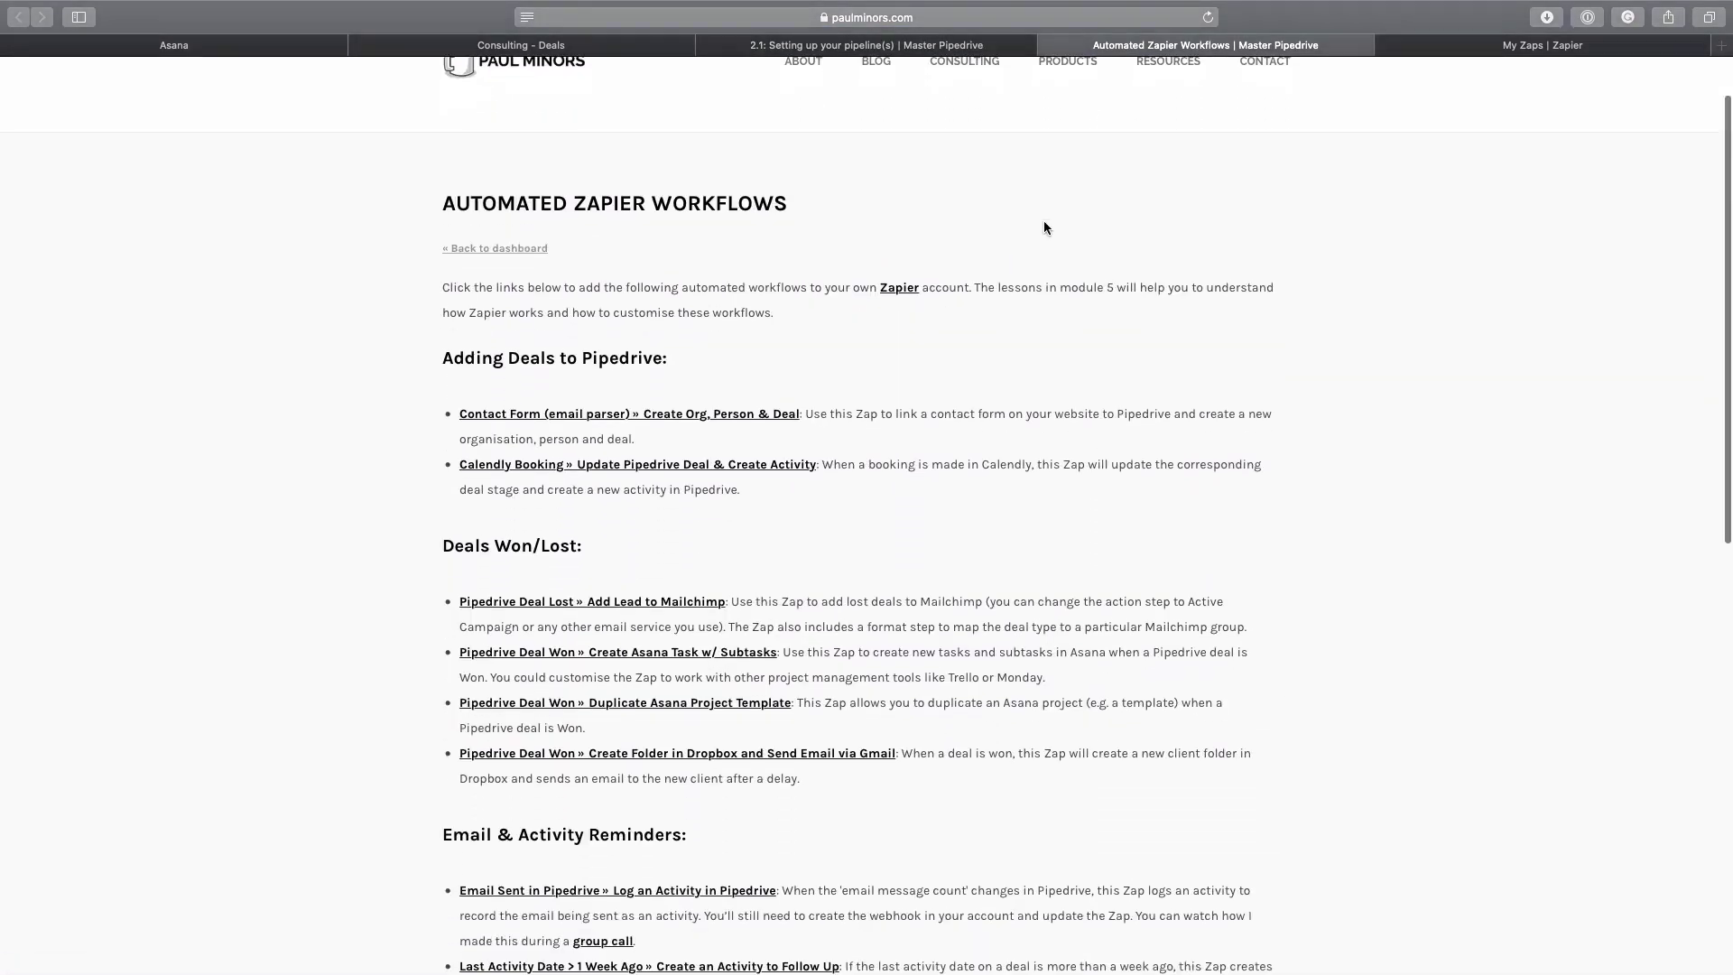
In Zapier's My Zaps, open the MP: Workflows folder to list its seven Zaps.
click(1532, 49)
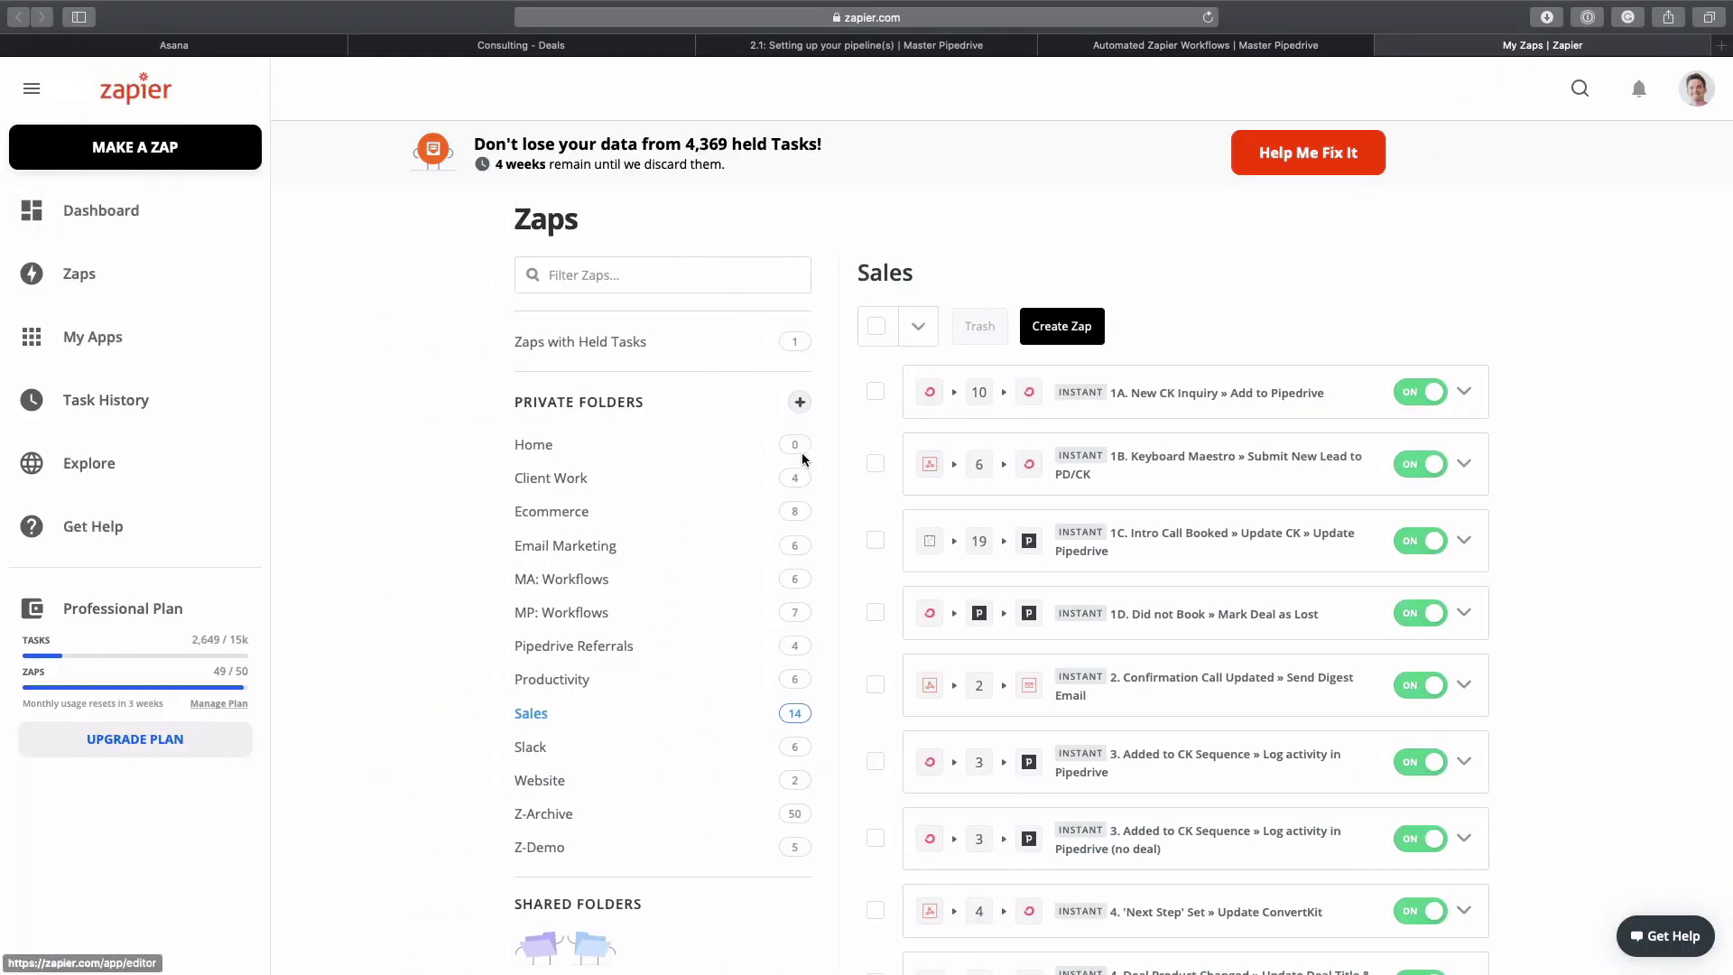
click(550, 610)
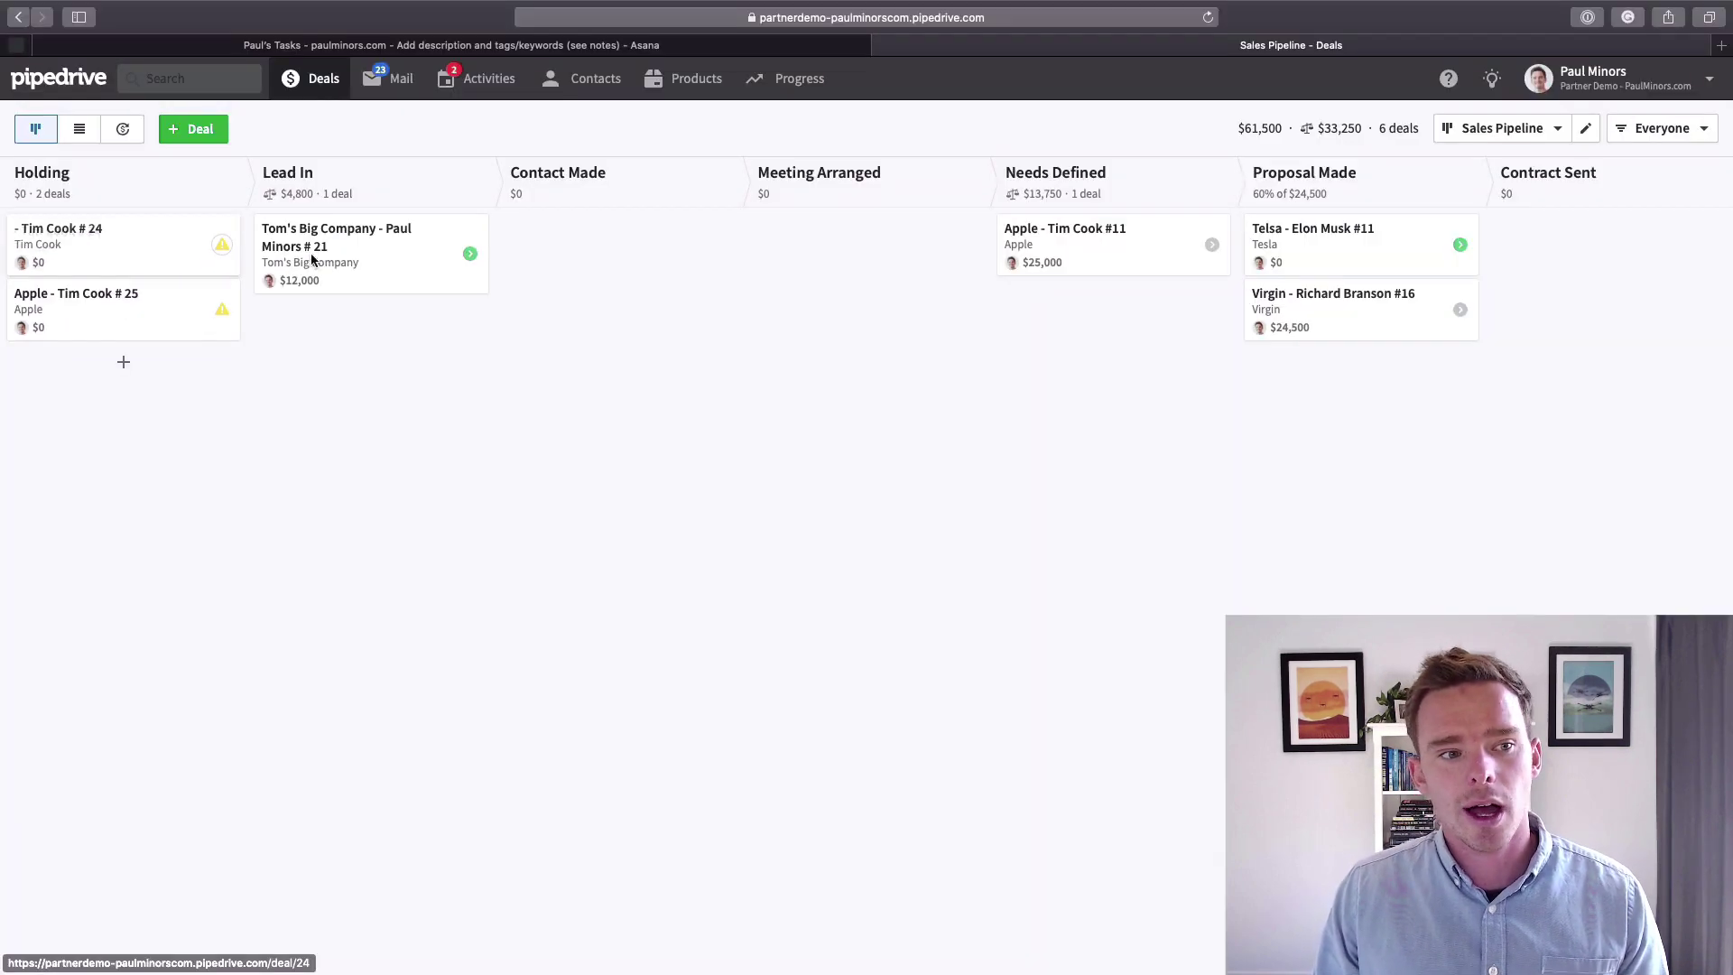
Preview the Delete/Lost/Won drop zones and new-deal form, then move Tom's Big Company into Contact Made.
drag(162, 252, 560, 247)
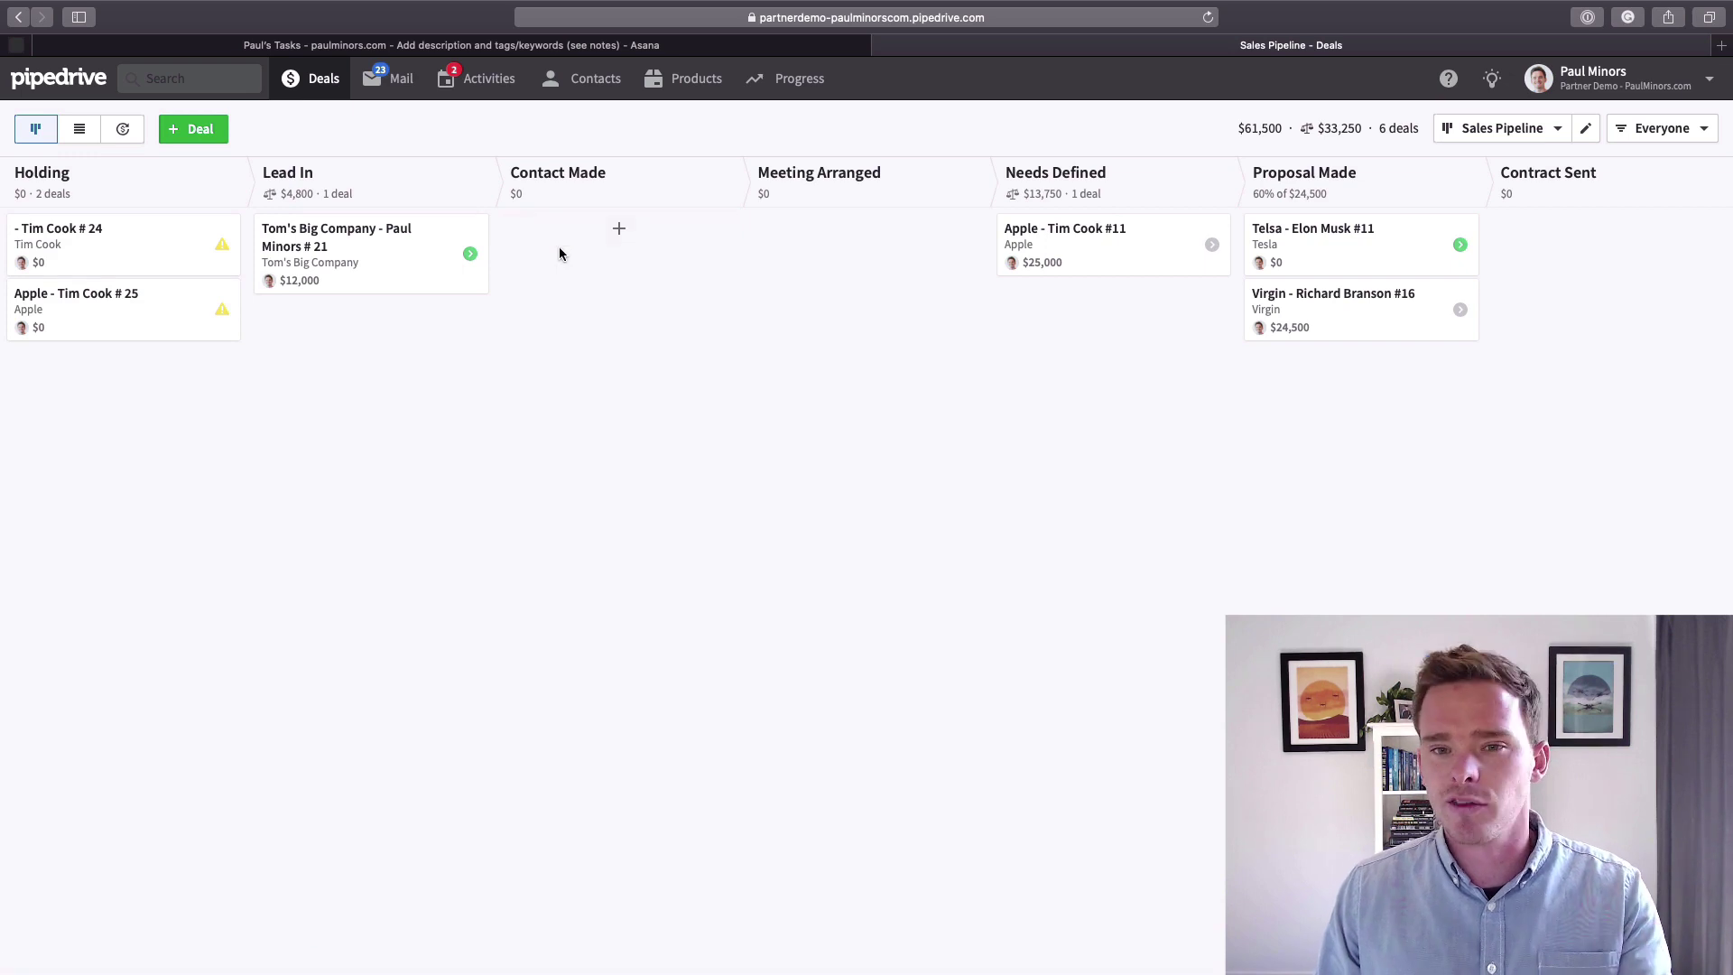
drag(193, 237, 354, 311)
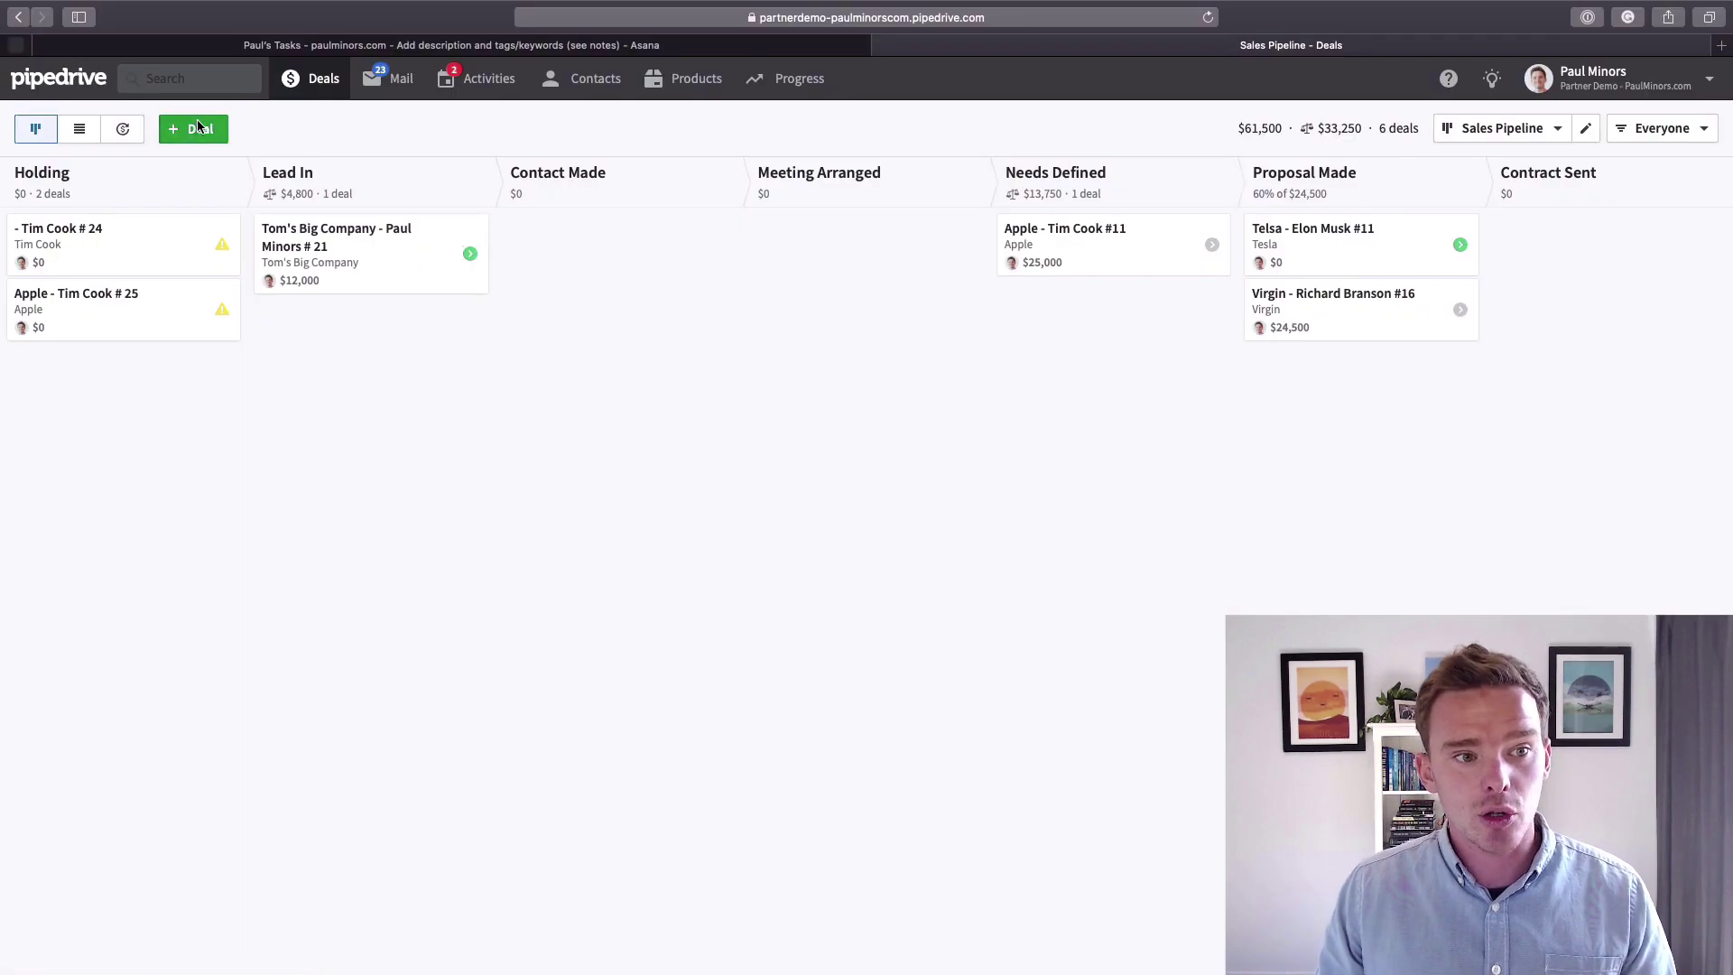
click(187, 129)
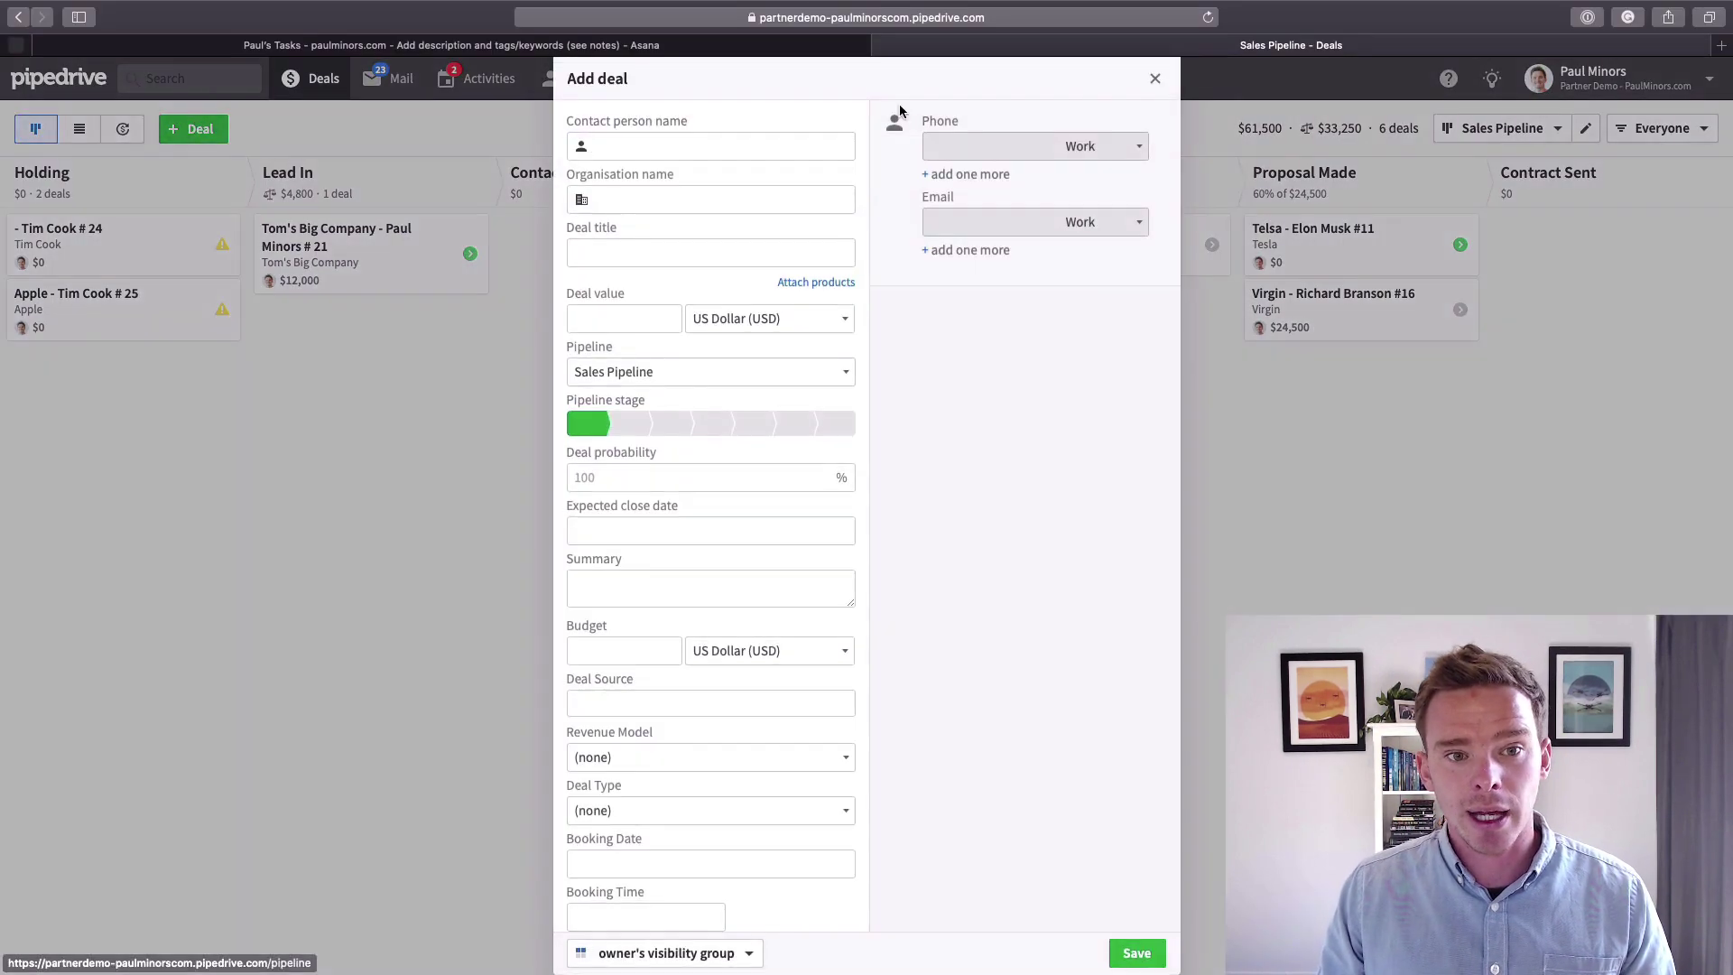
click(1156, 79)
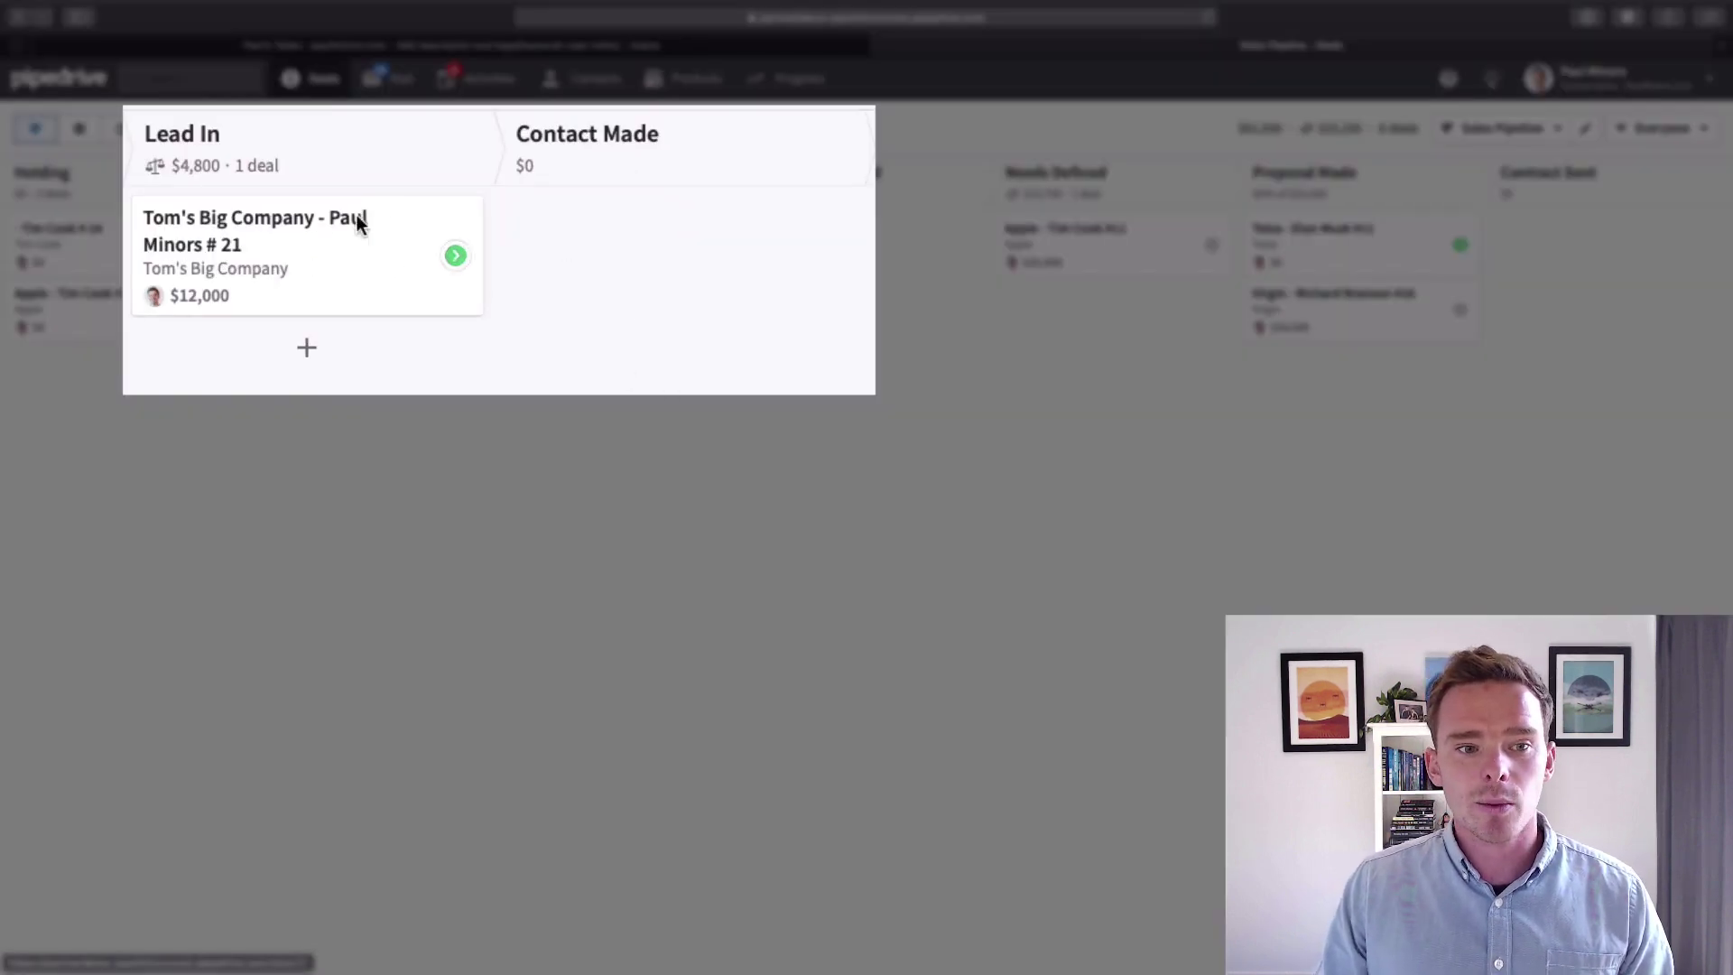
drag(403, 227, 622, 225)
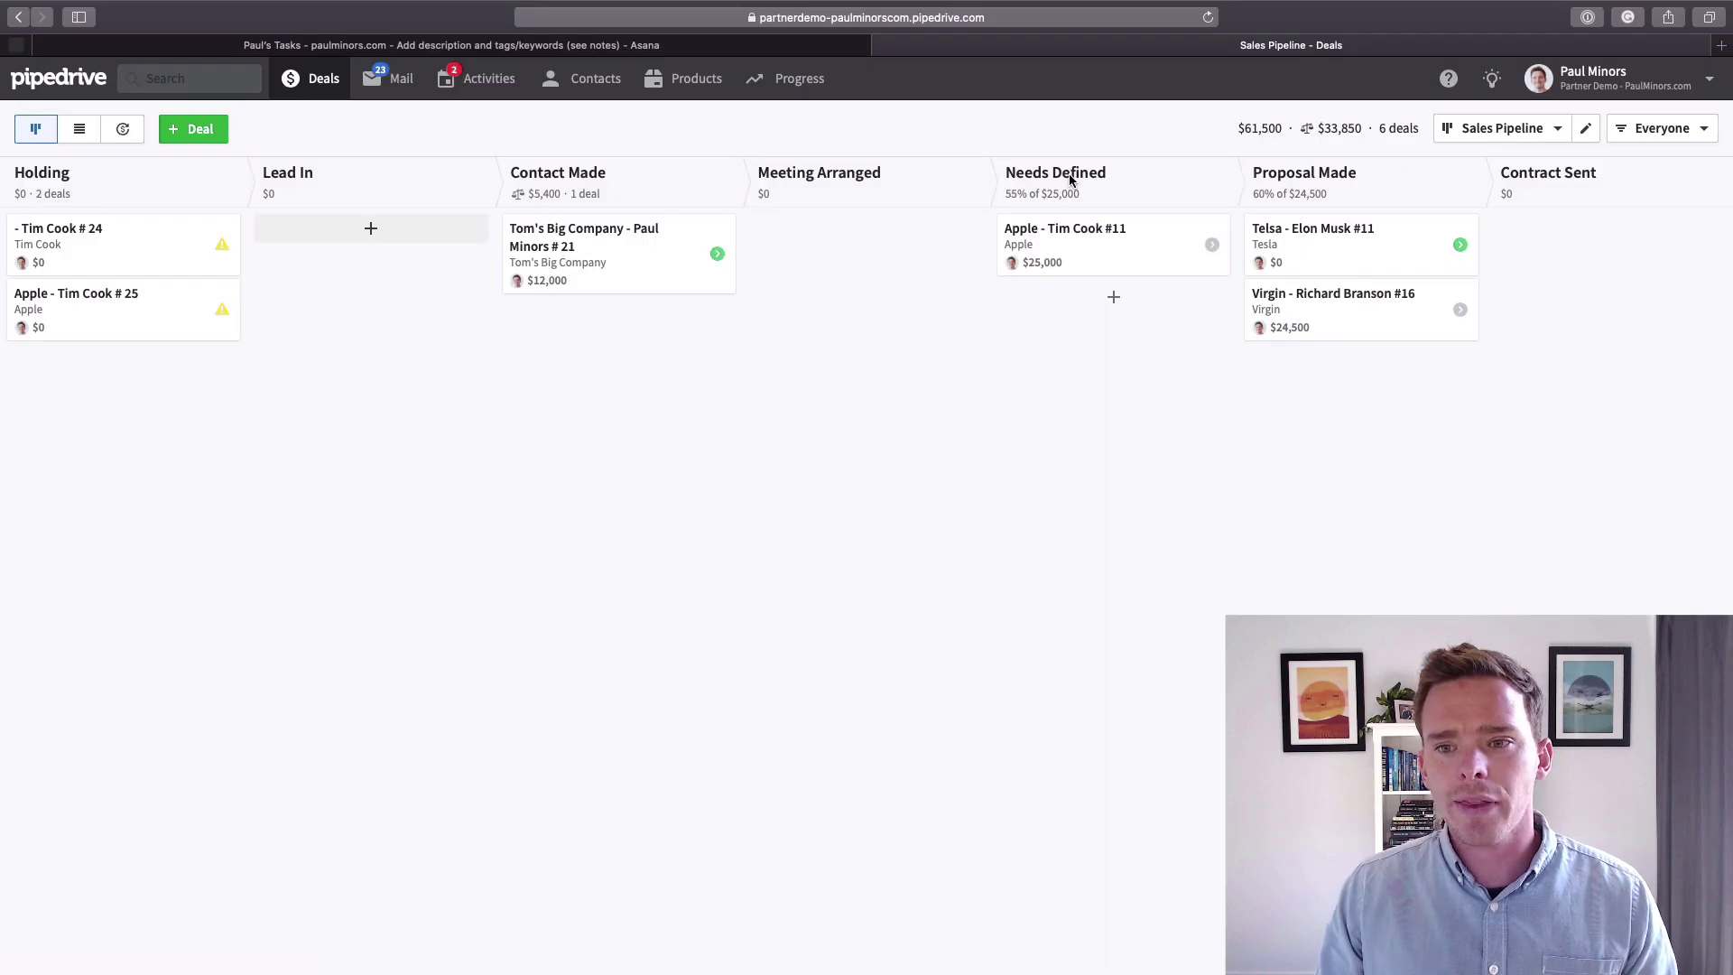
mouse_move(1334, 195)
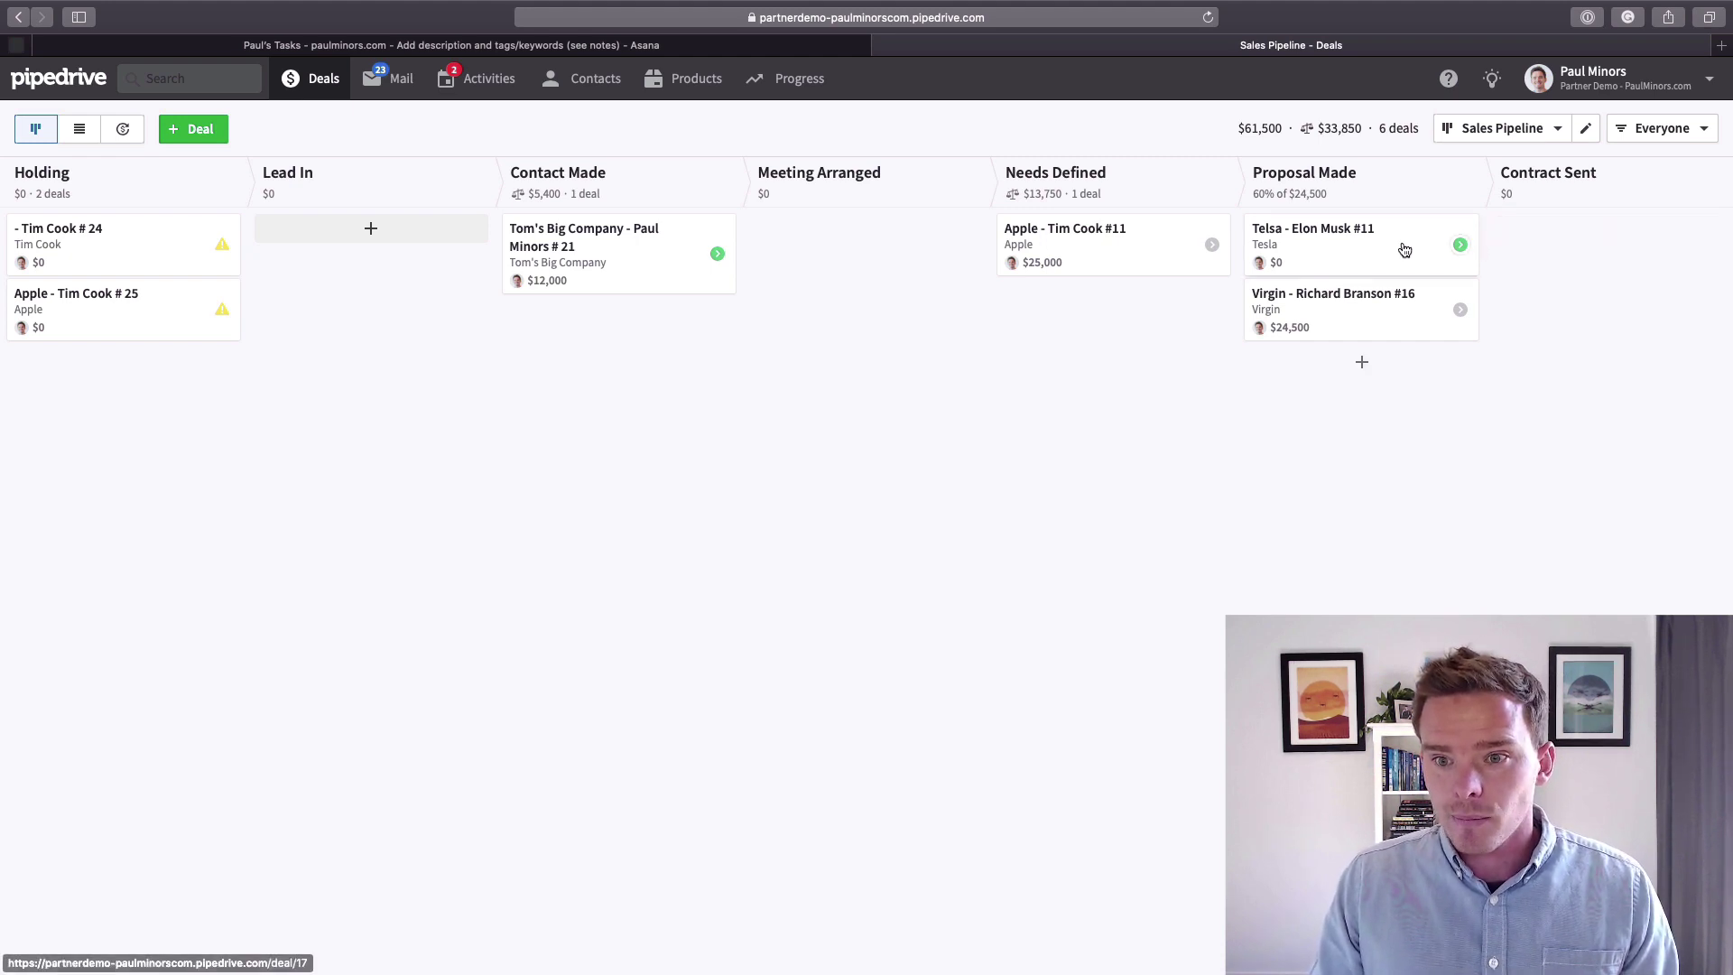
Advance the Telsa deal to the Contract Sent stage.
mouse_move(1327, 237)
mouse_down()
mouse_move(1554, 247)
mouse_move(1345, 235)
mouse_up()
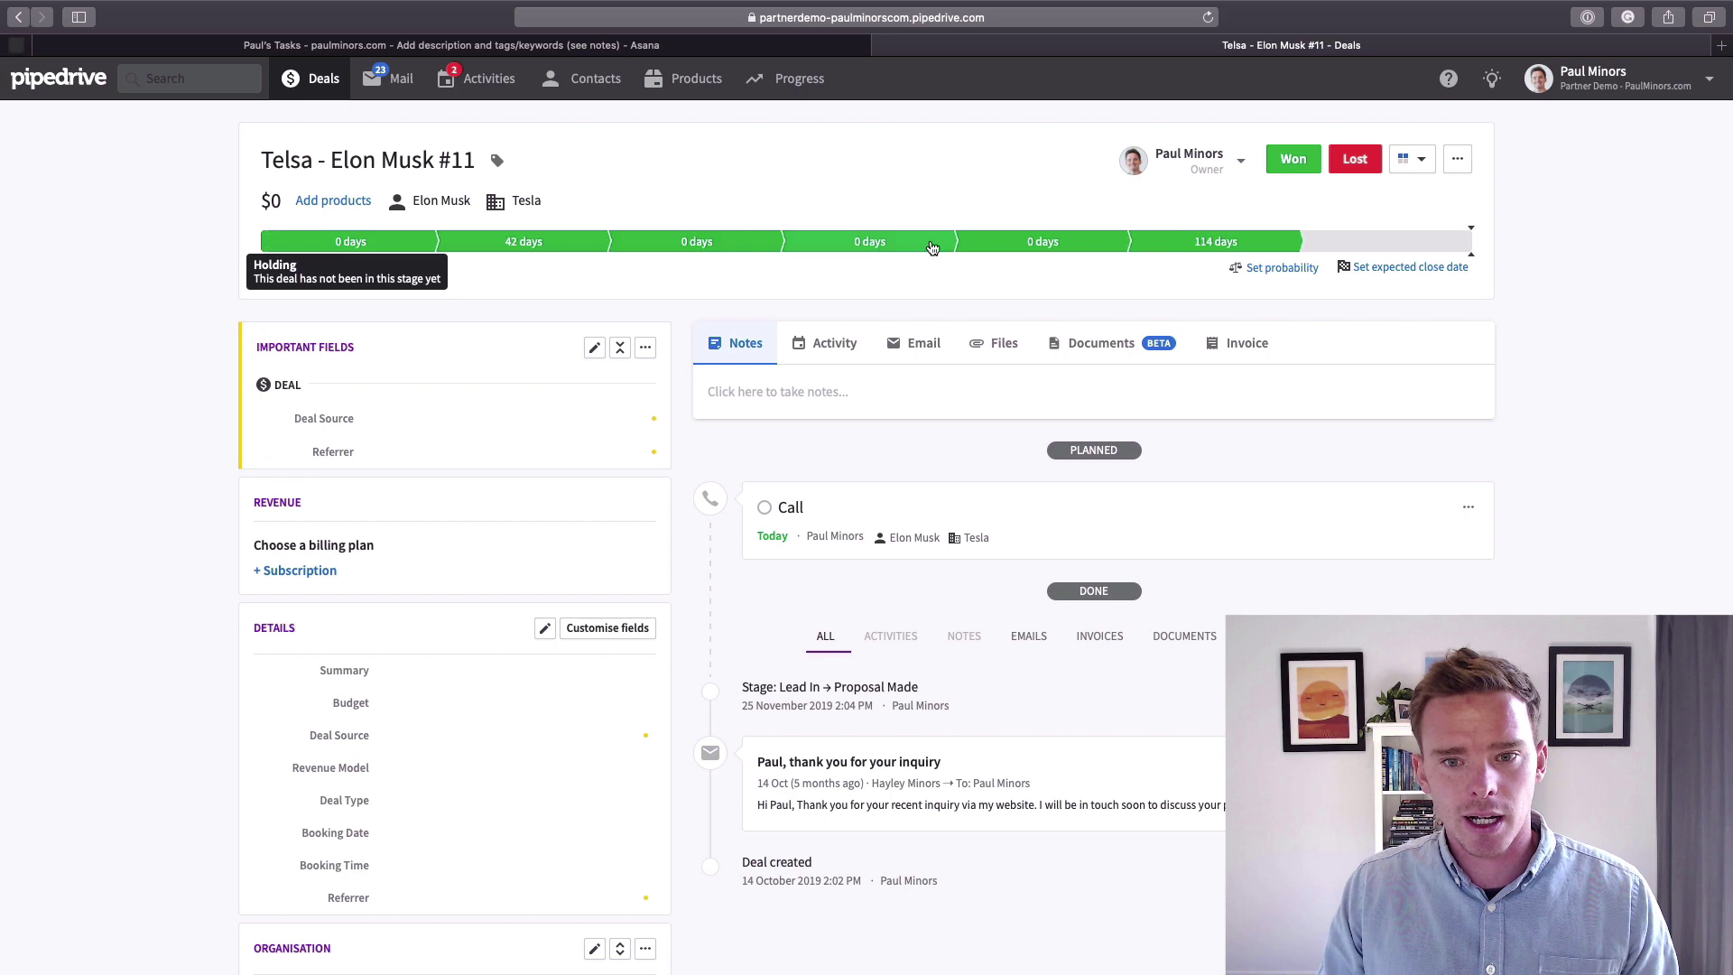
click(1351, 246)
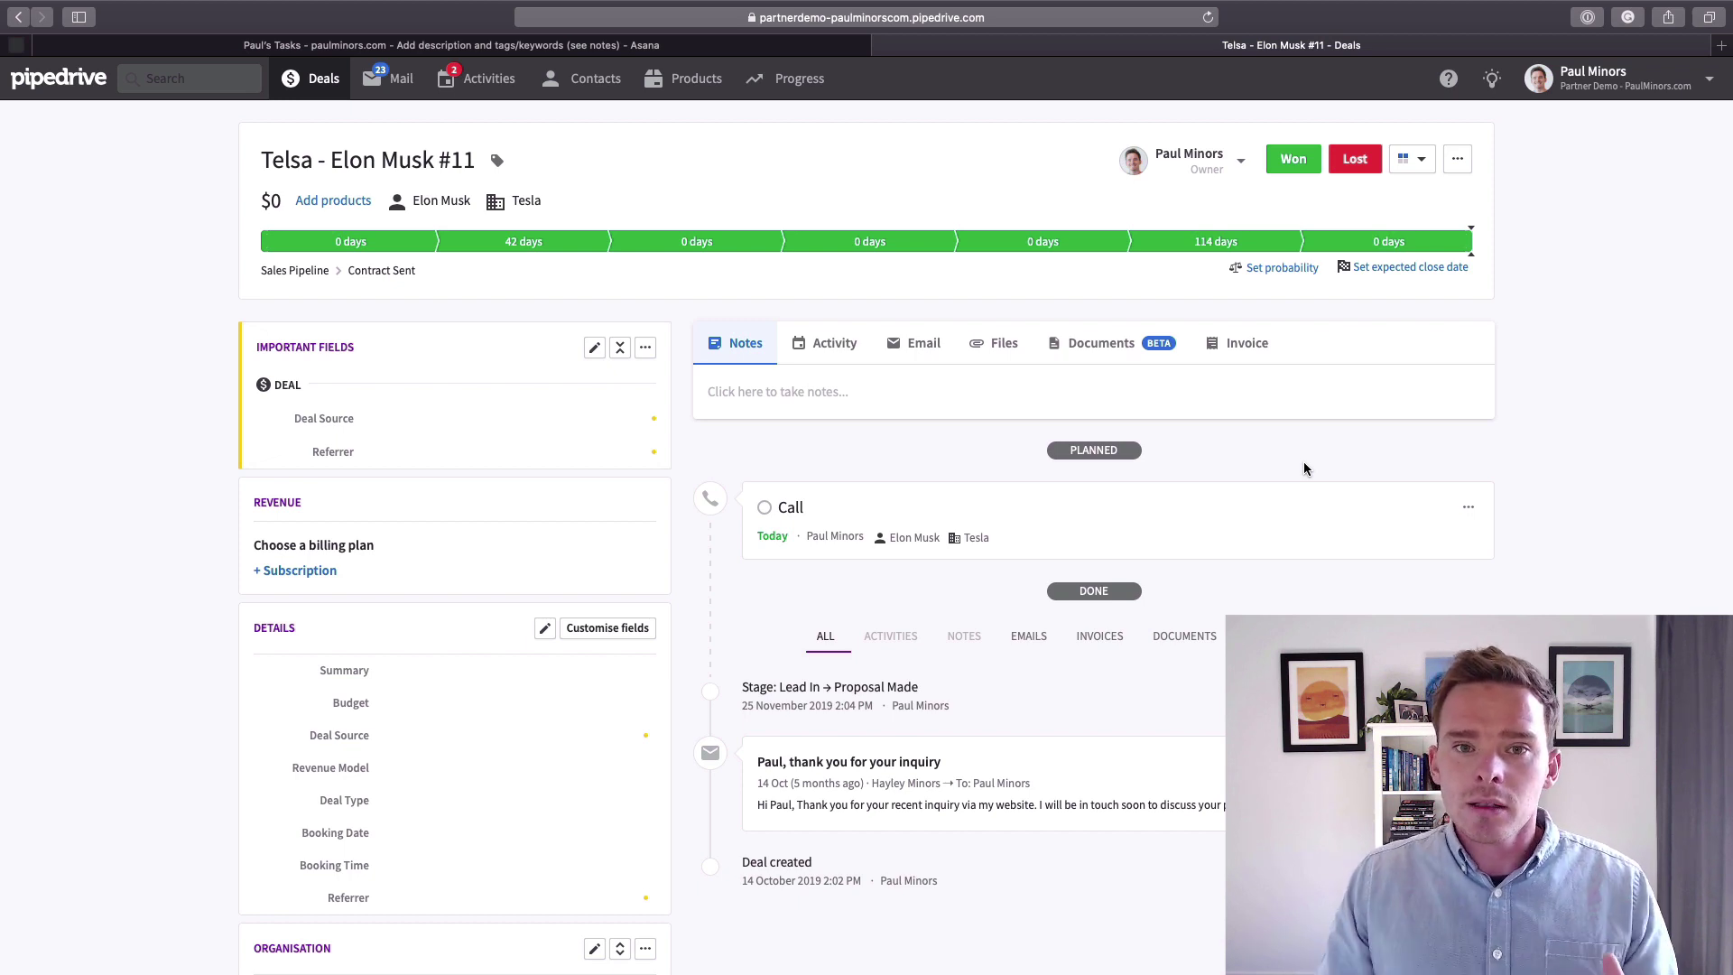
Review the Telsa deal and its contact person, then return to the Sales Pipeline board.
click(298, 77)
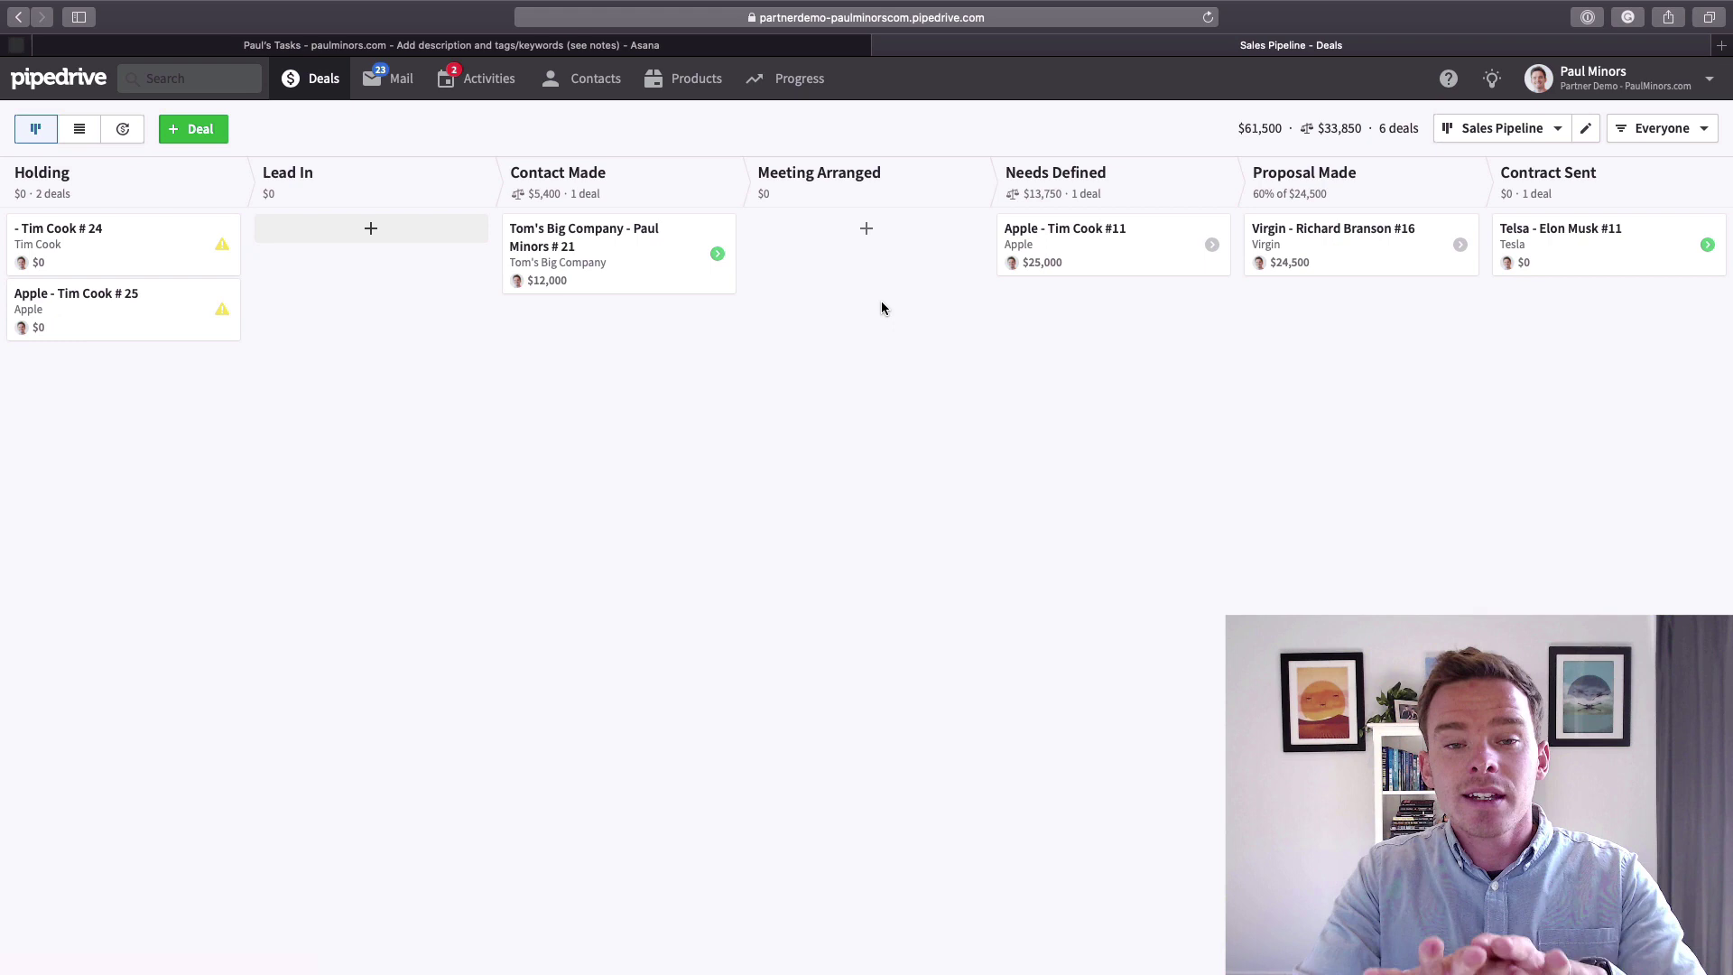
click(1592, 245)
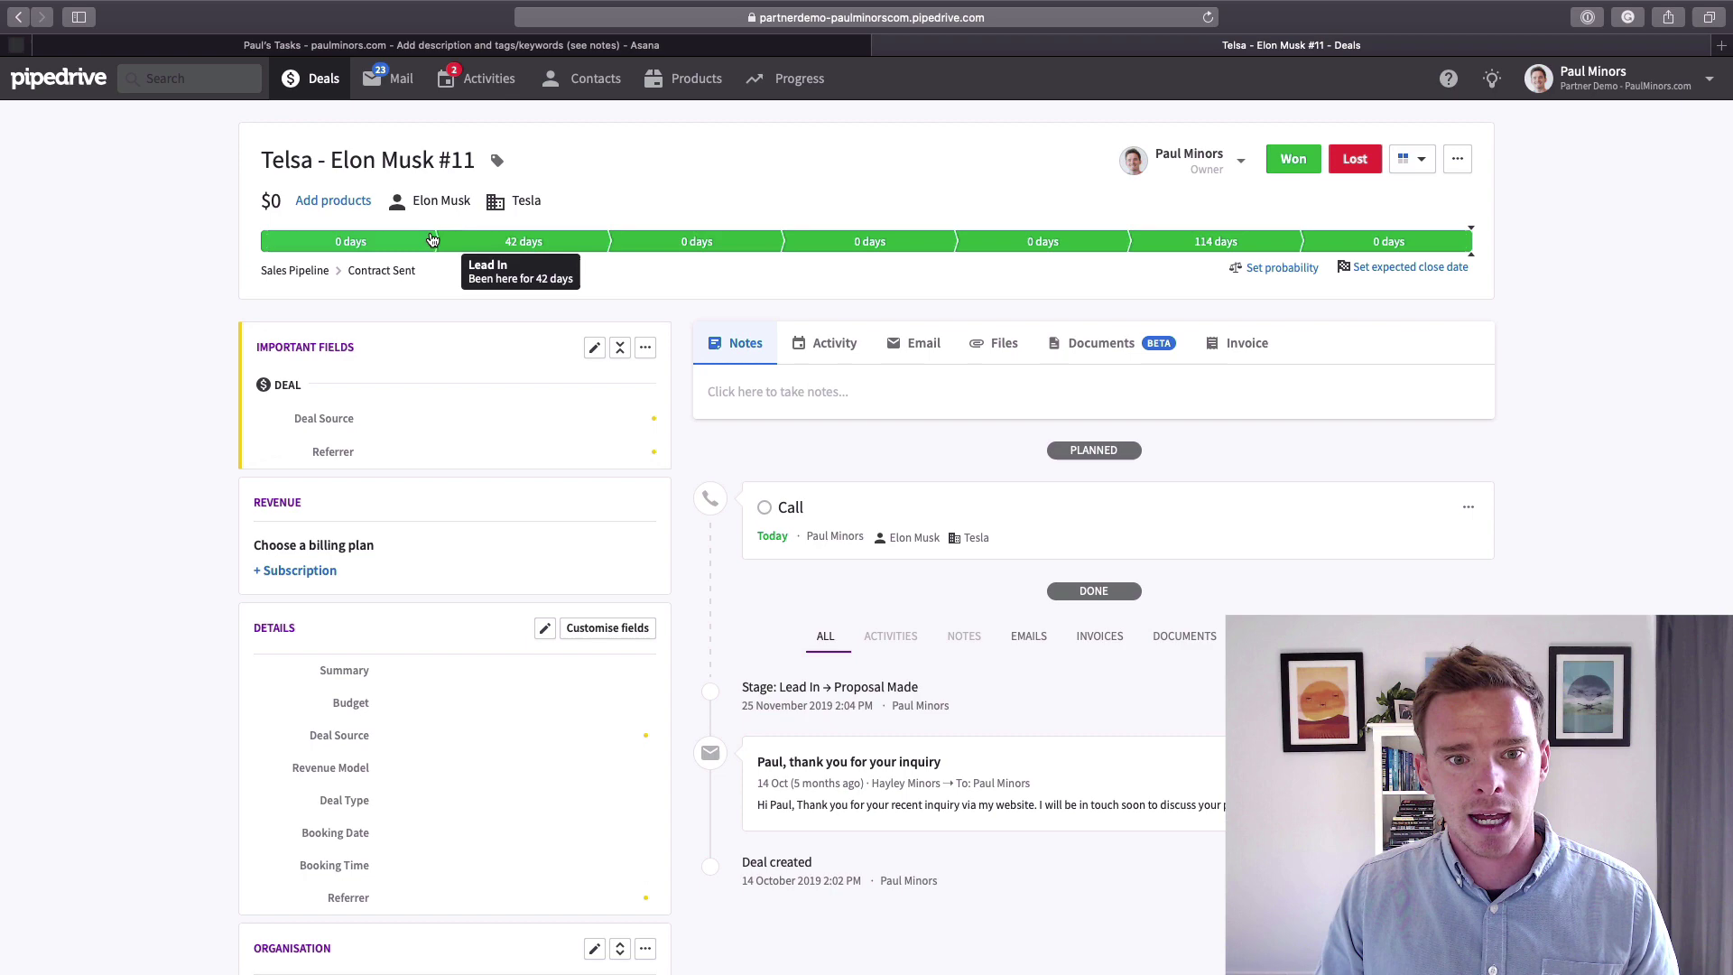
scroll(371, 556, down, 6)
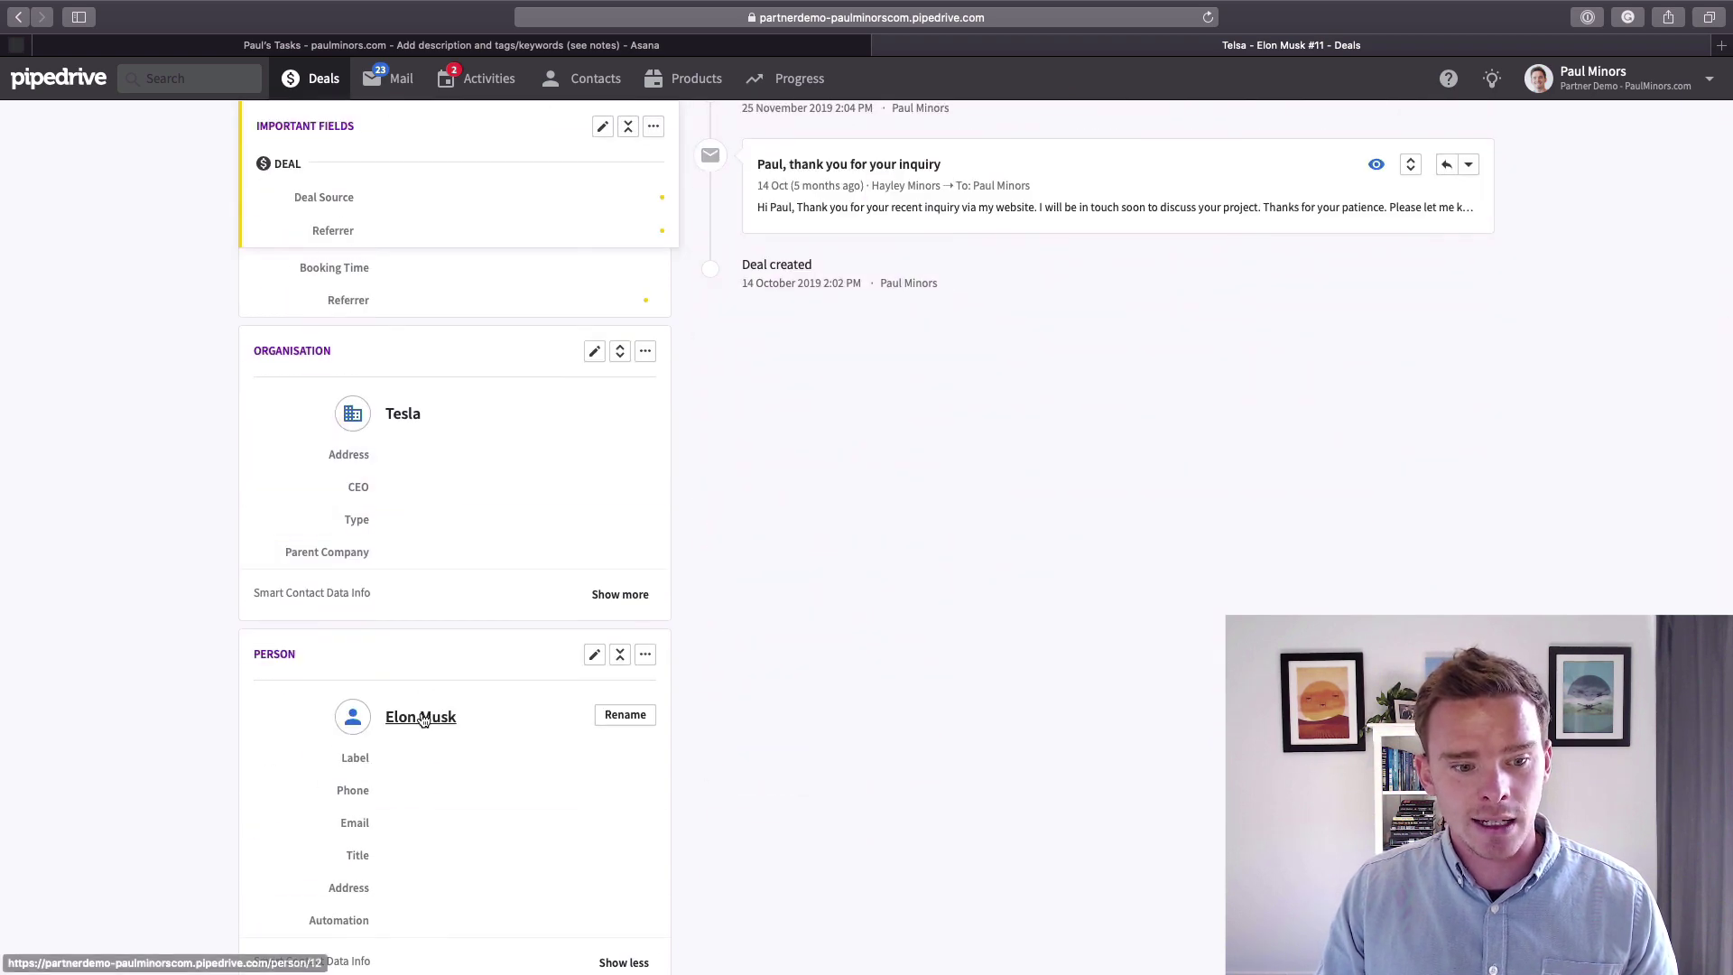
click(417, 715)
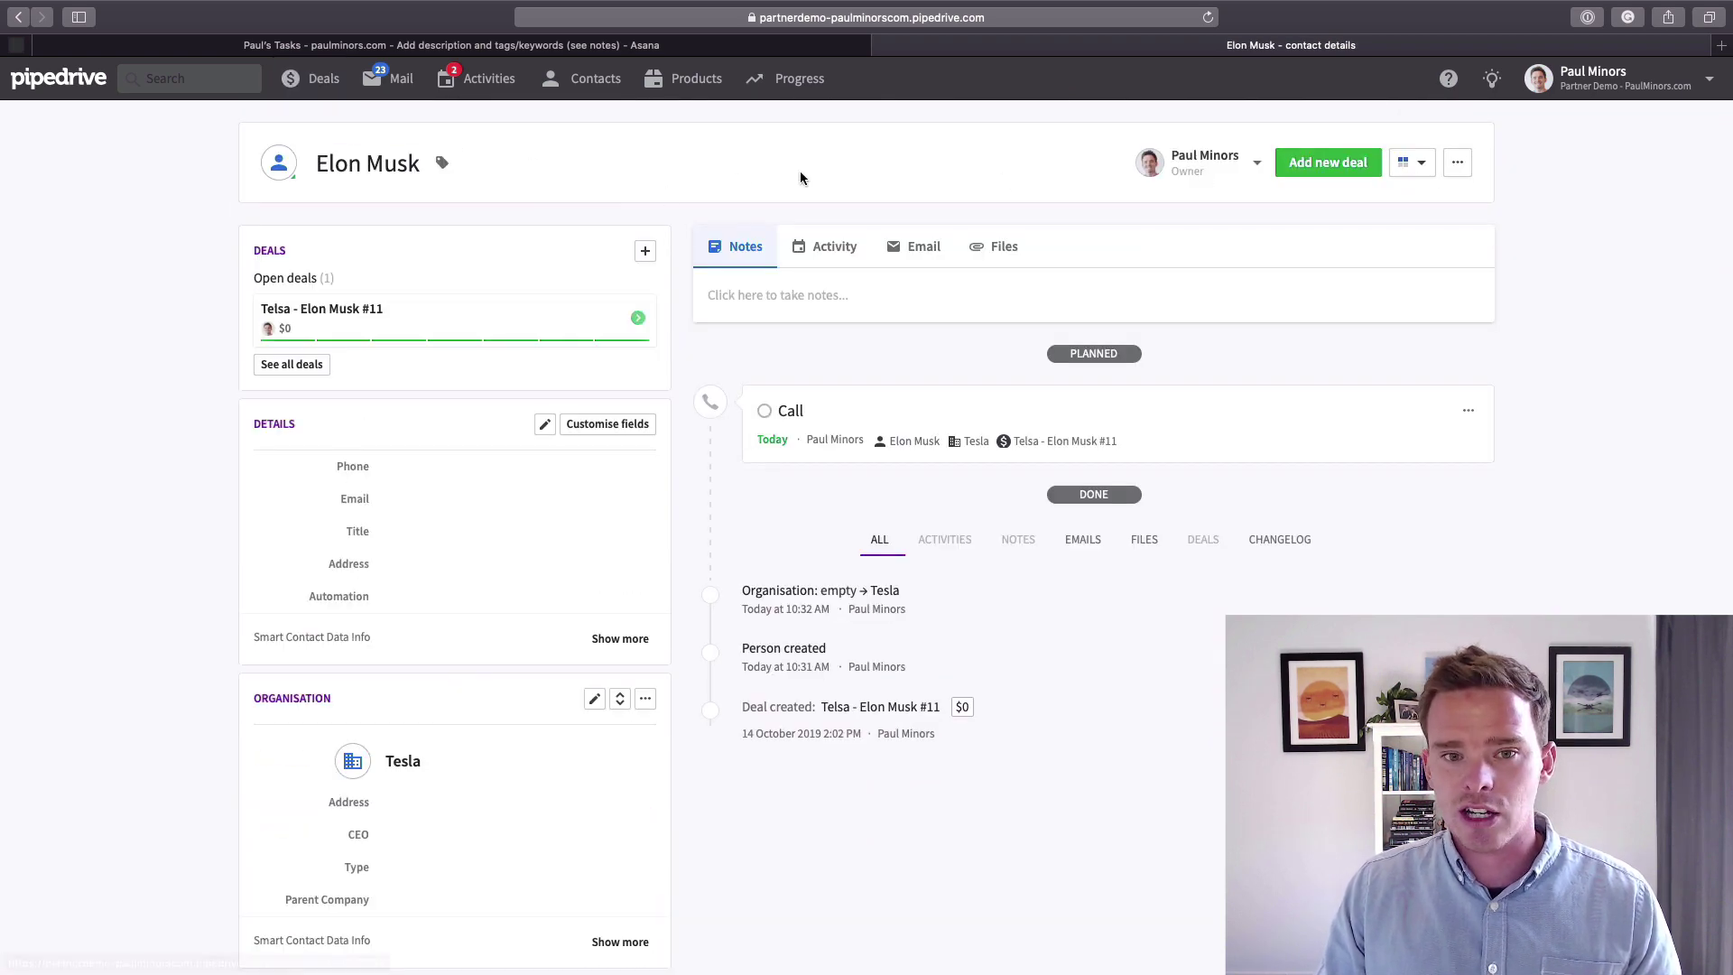
click(395, 315)
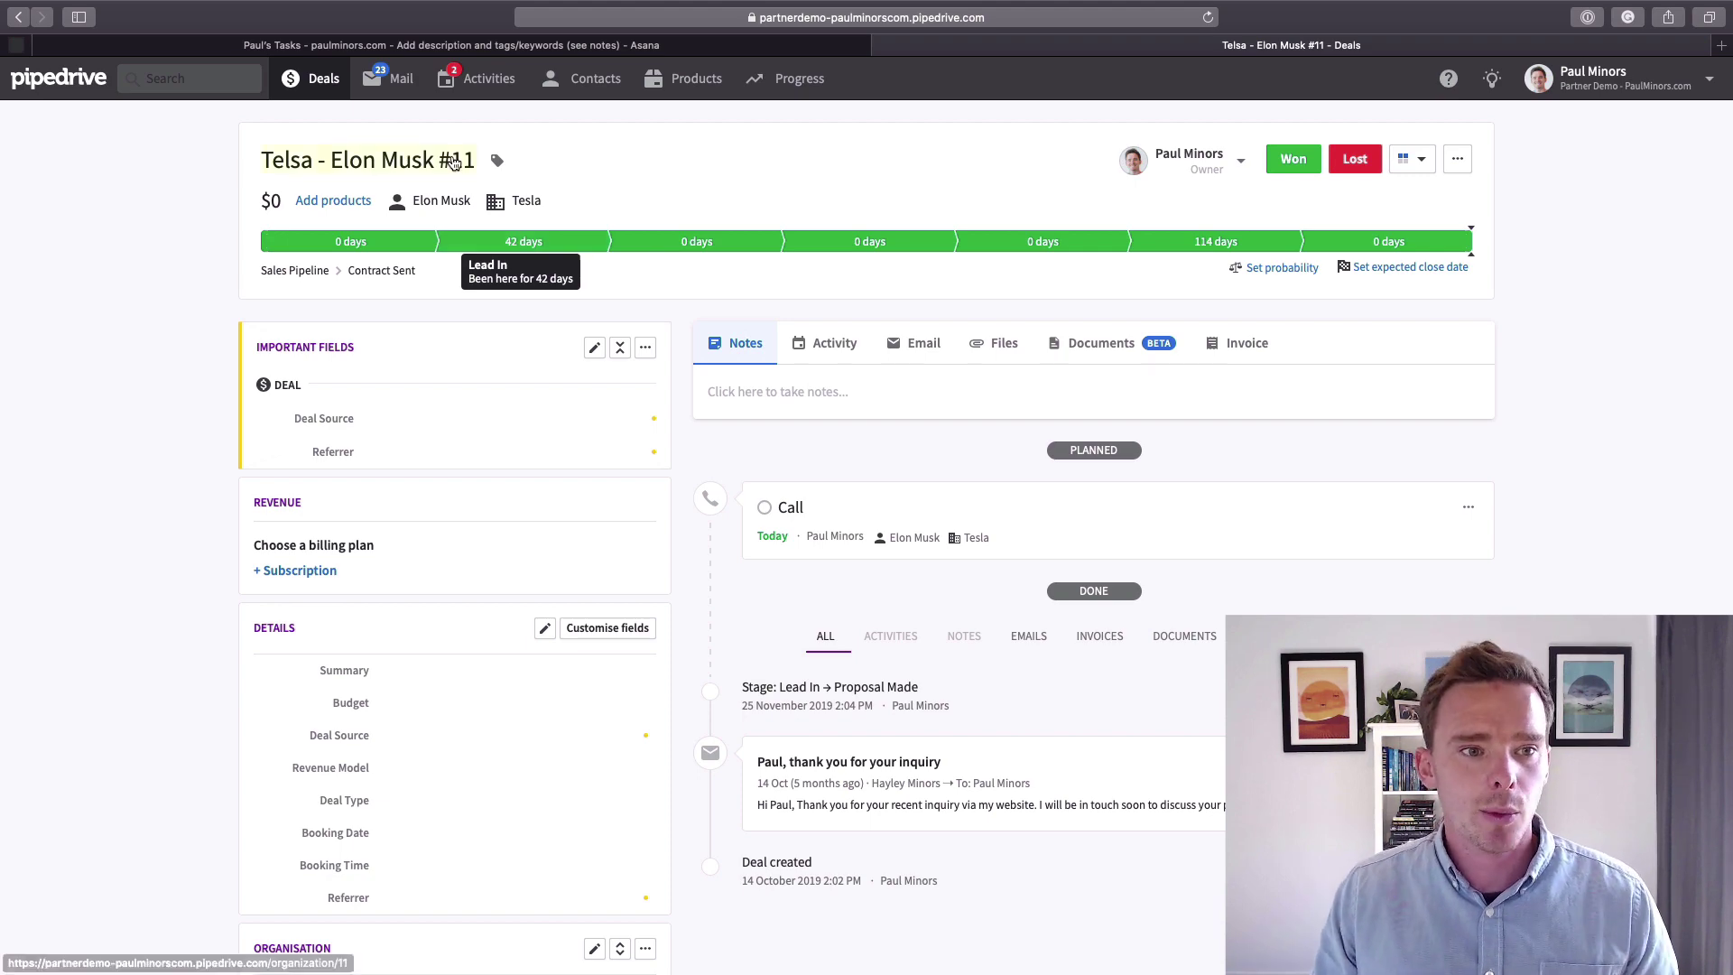
click(311, 79)
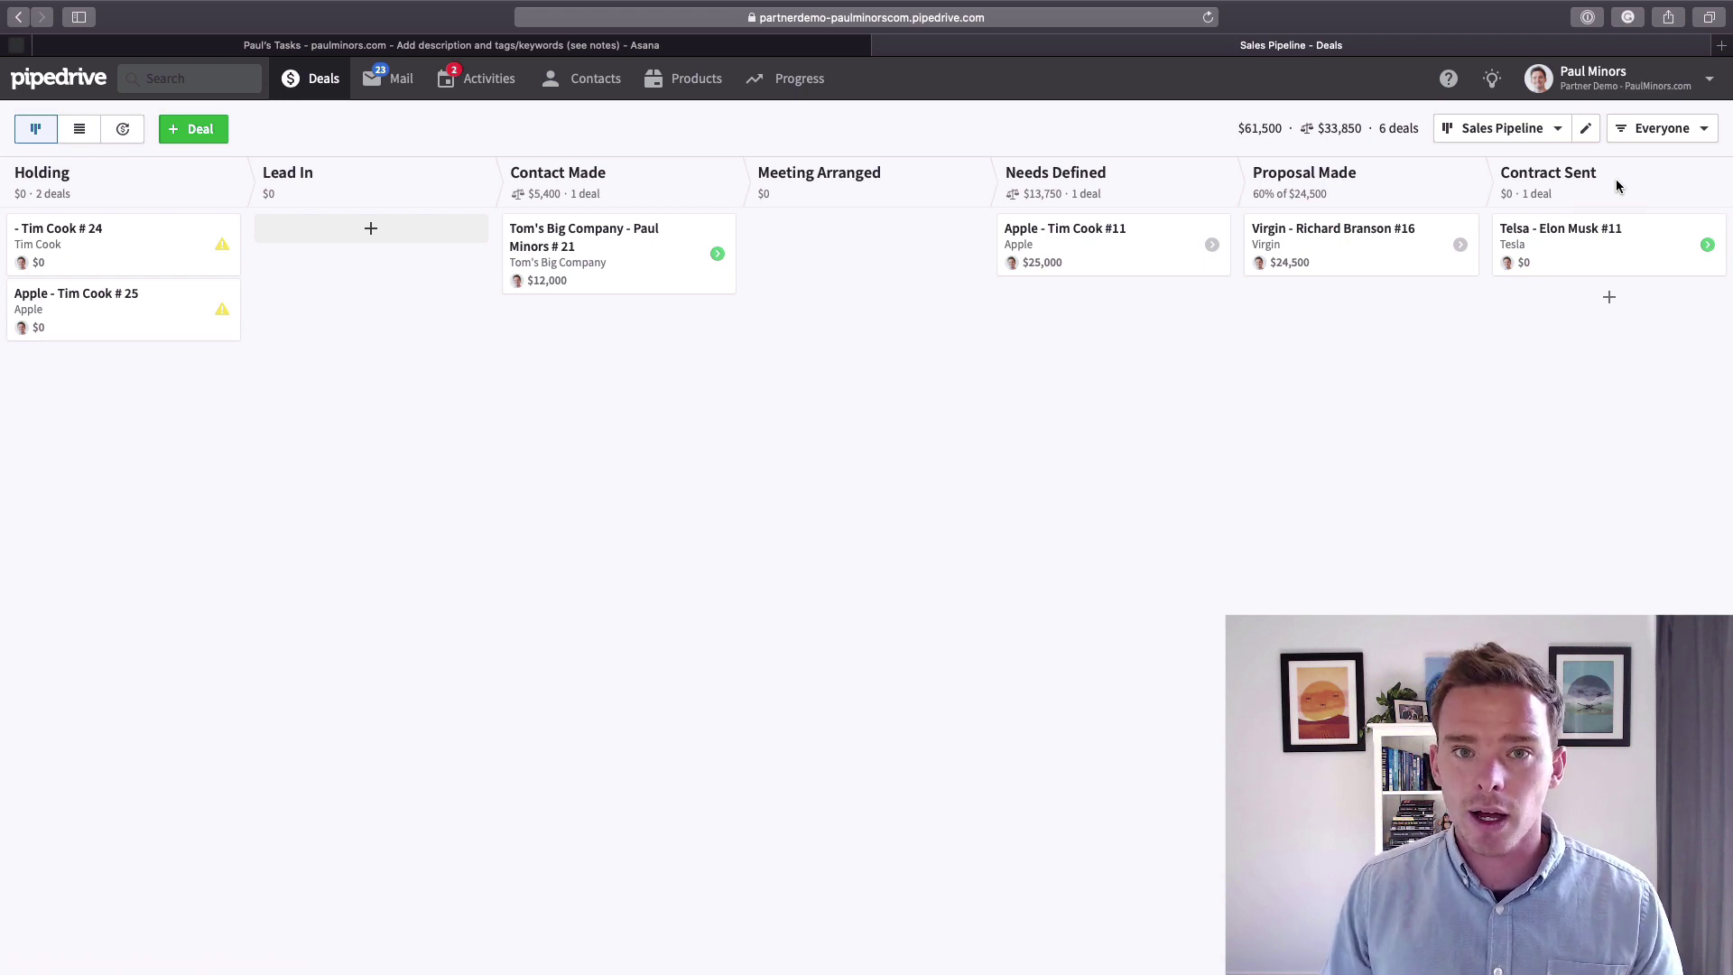
Mark the Telsa deal as won and set its value to $10,000.
click(1607, 245)
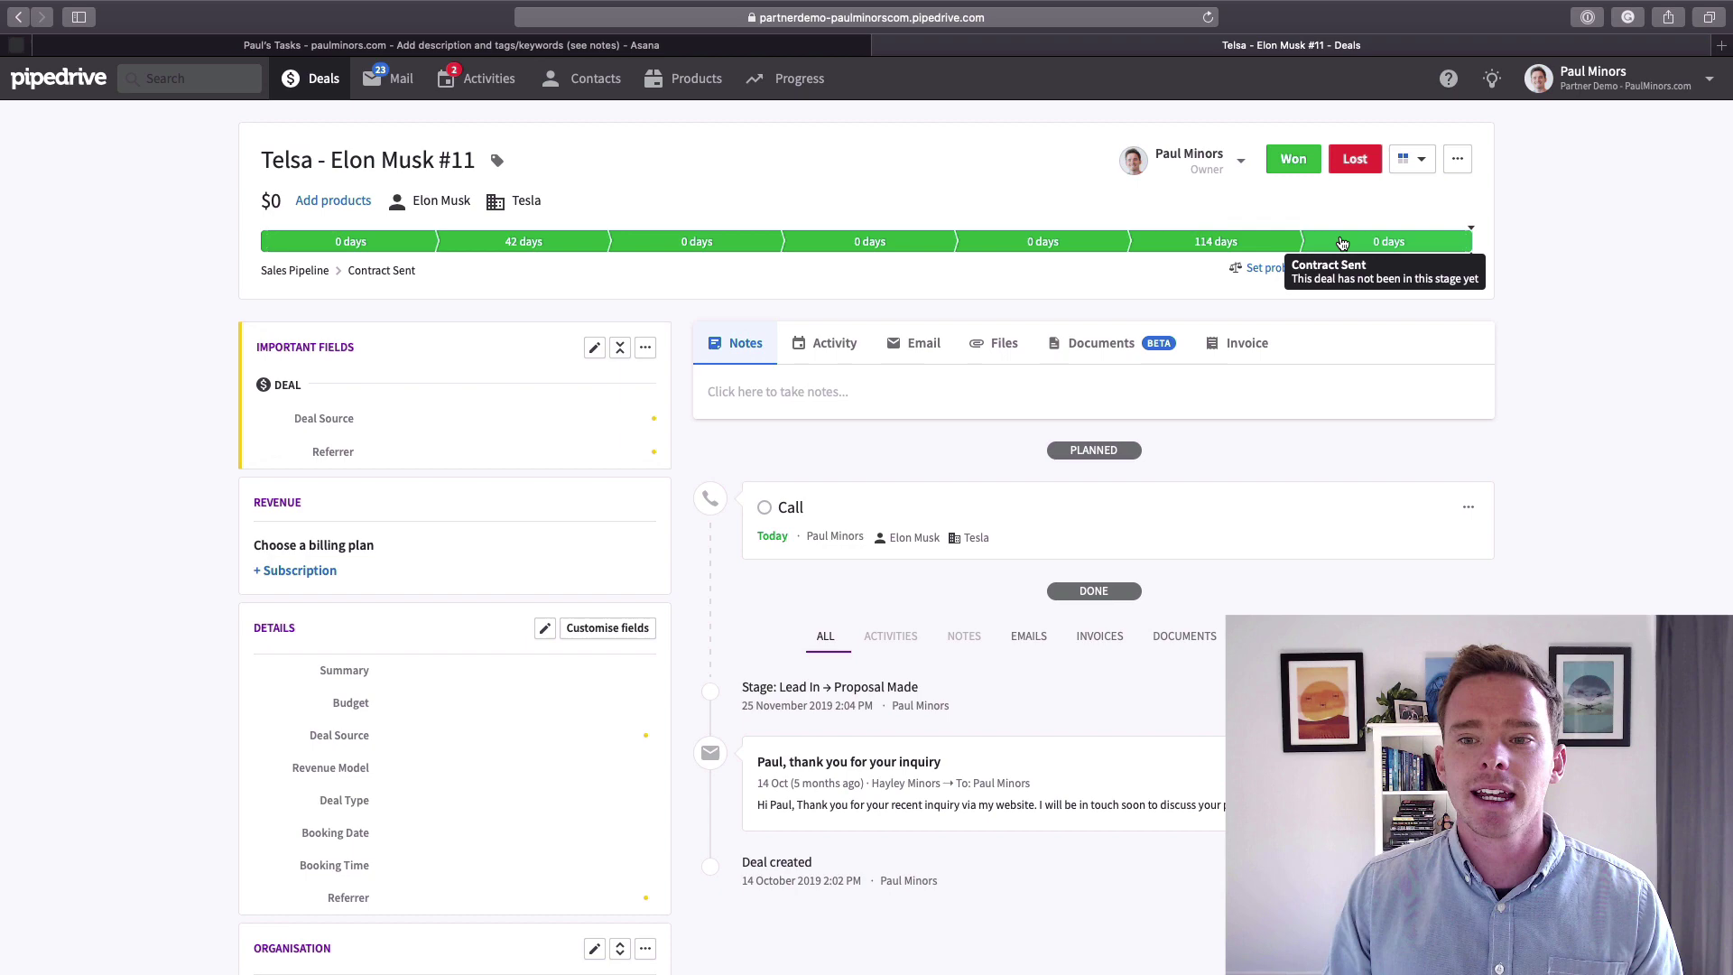
click(1298, 172)
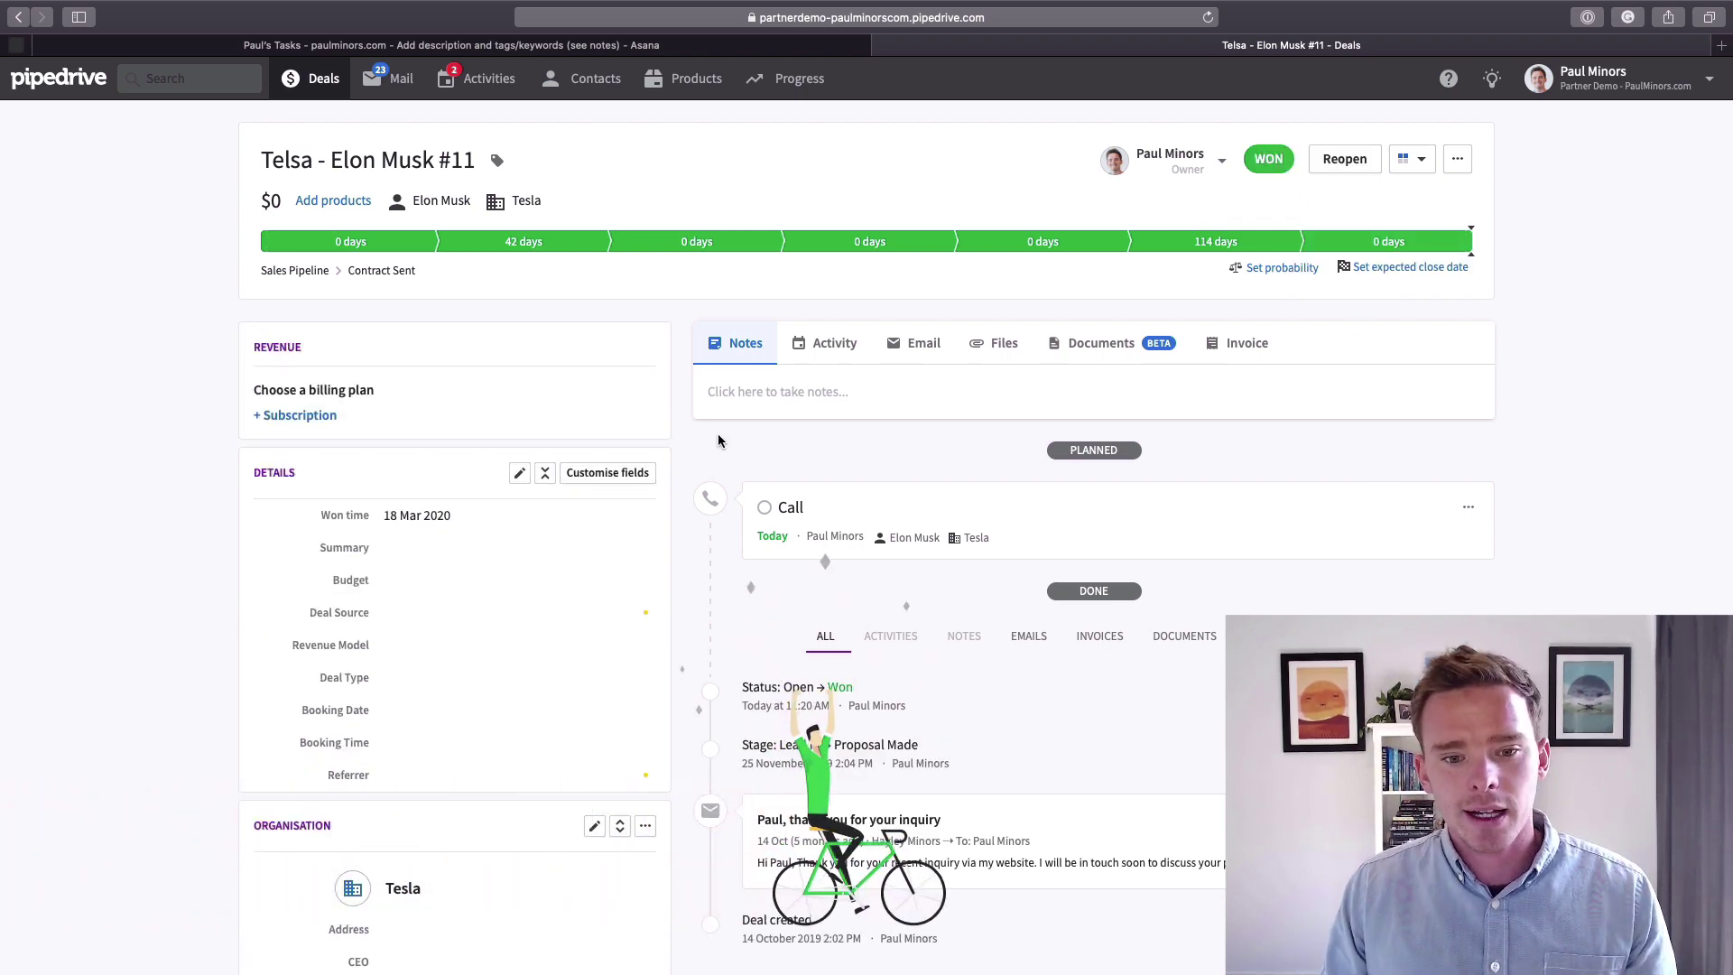
click(271, 200)
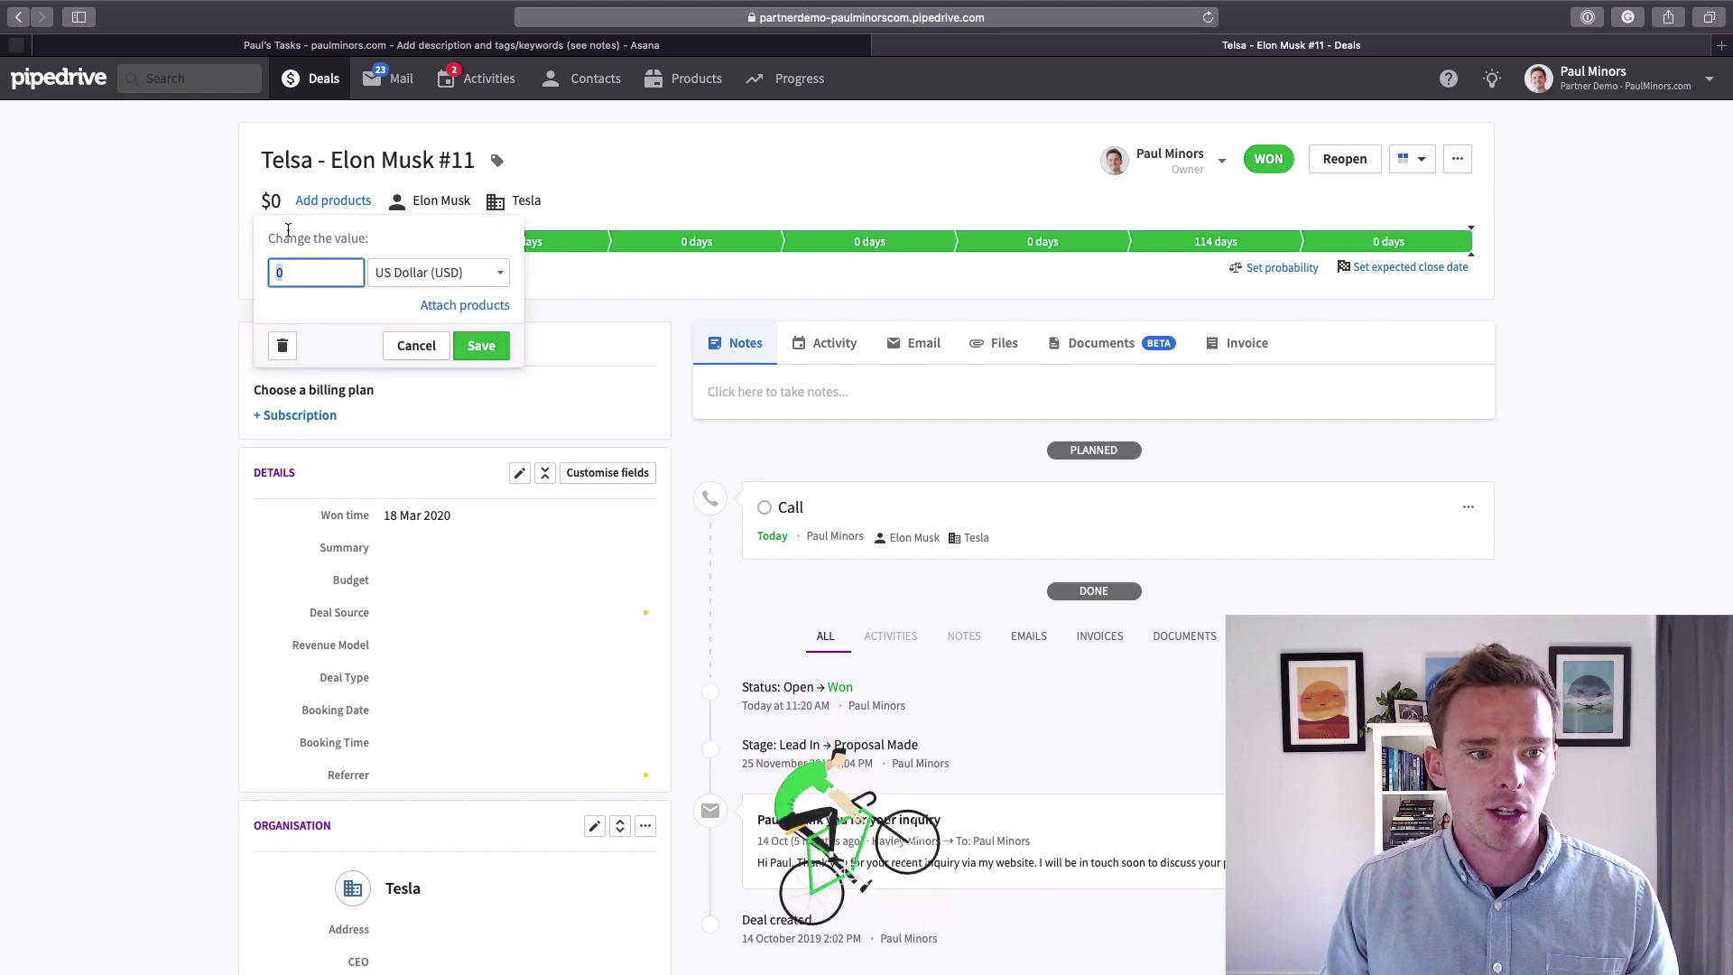
text(10000)
click(481, 345)
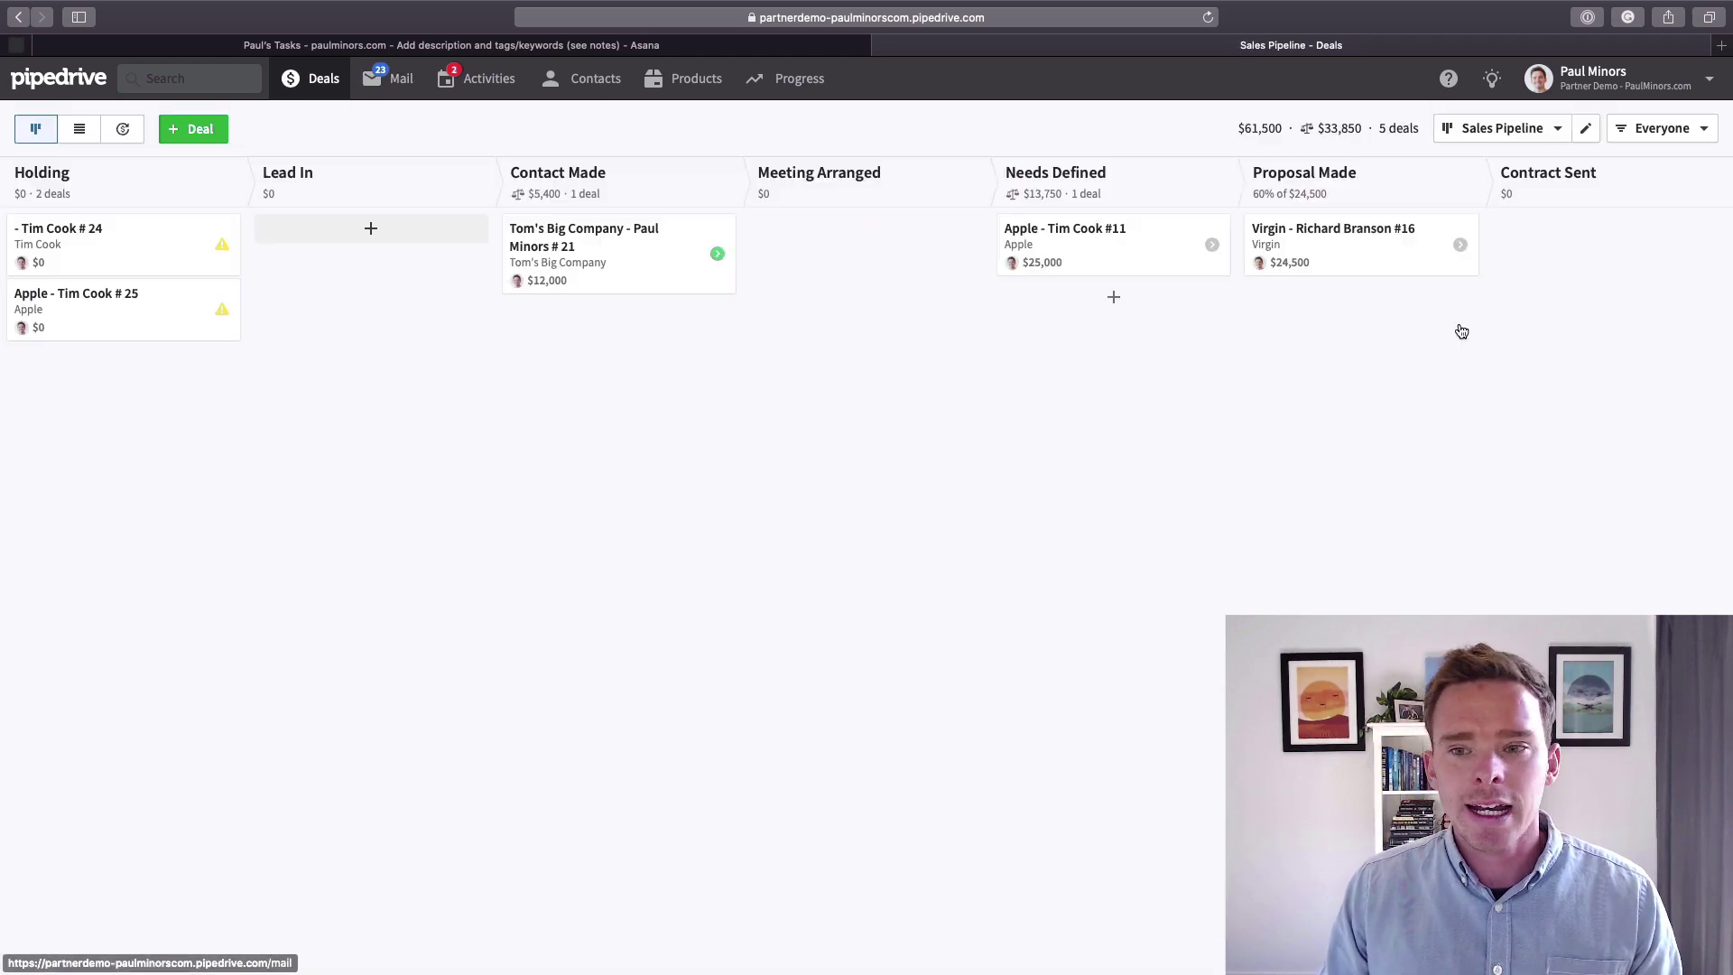
Reopen the won Telsa deal and return to the pipeline board.
click(296, 79)
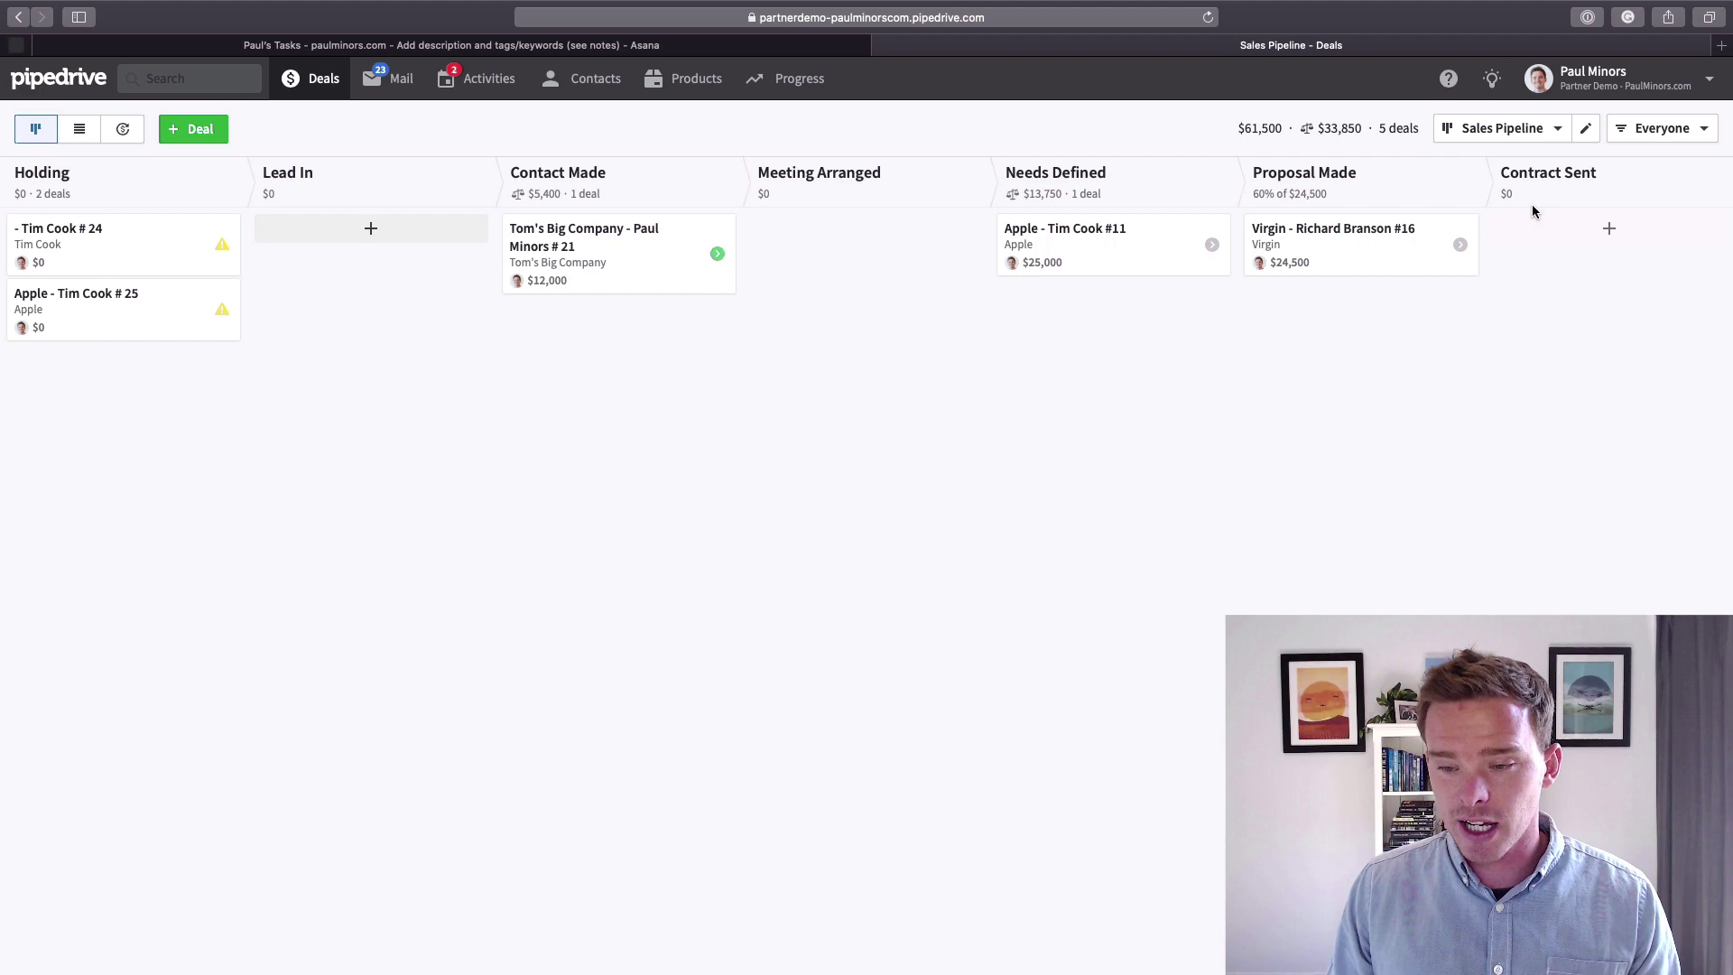
key(super+bracketleft)
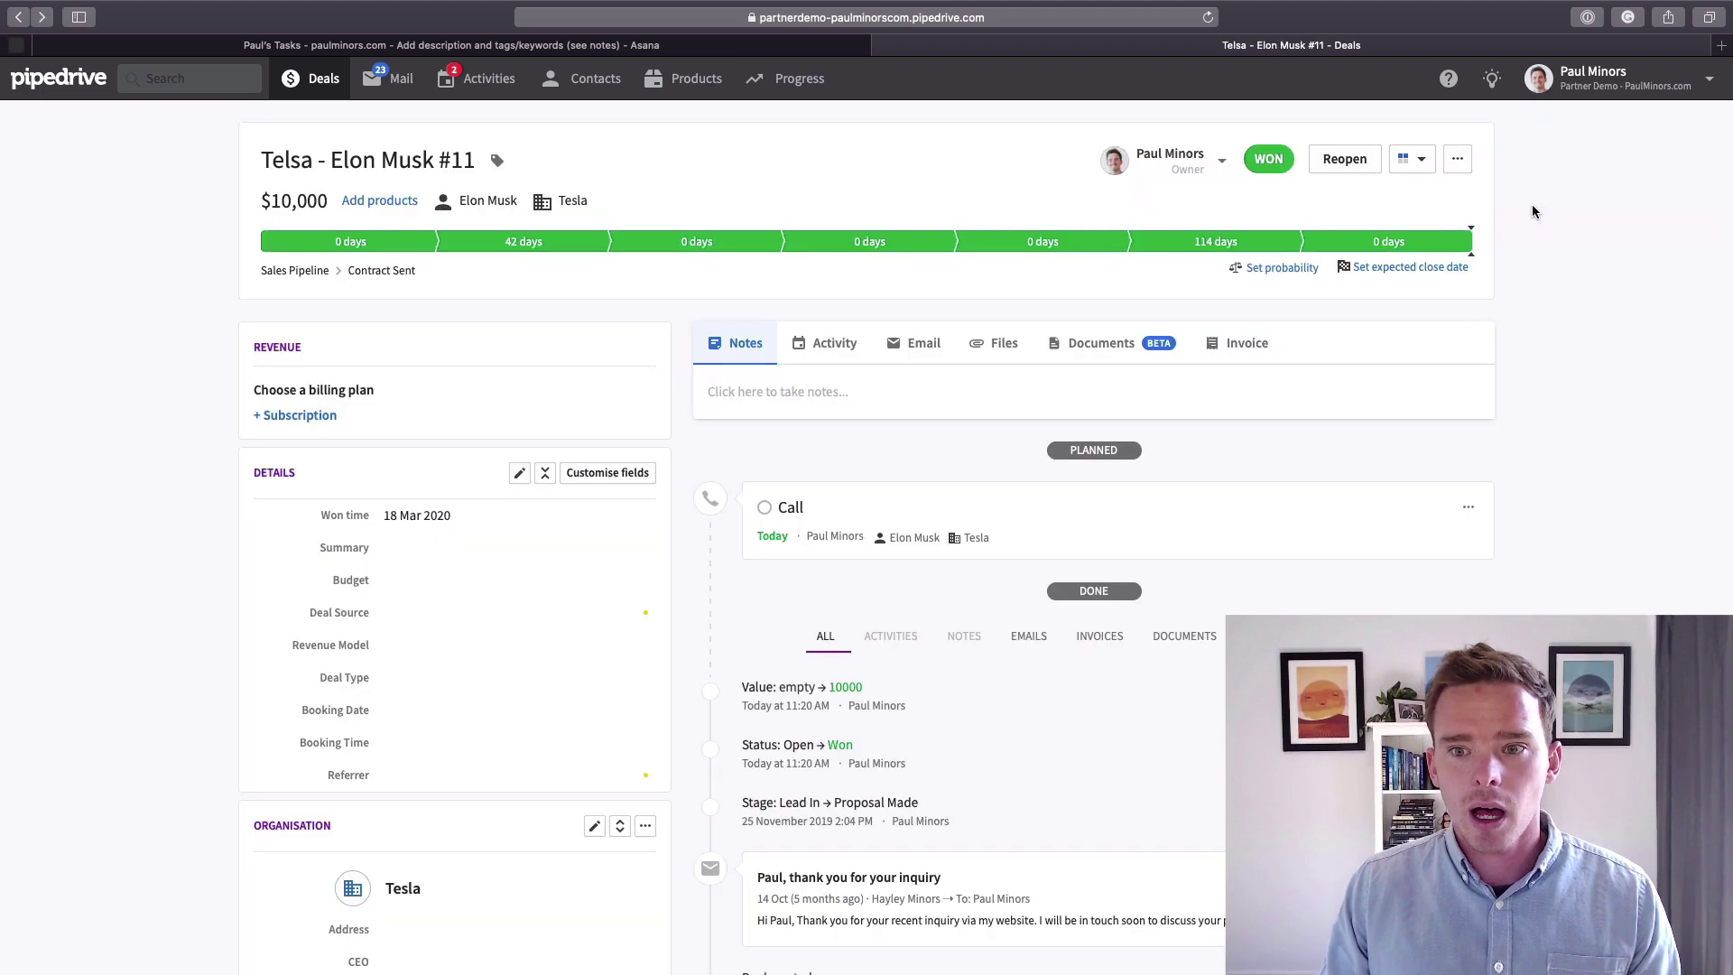
click(1344, 160)
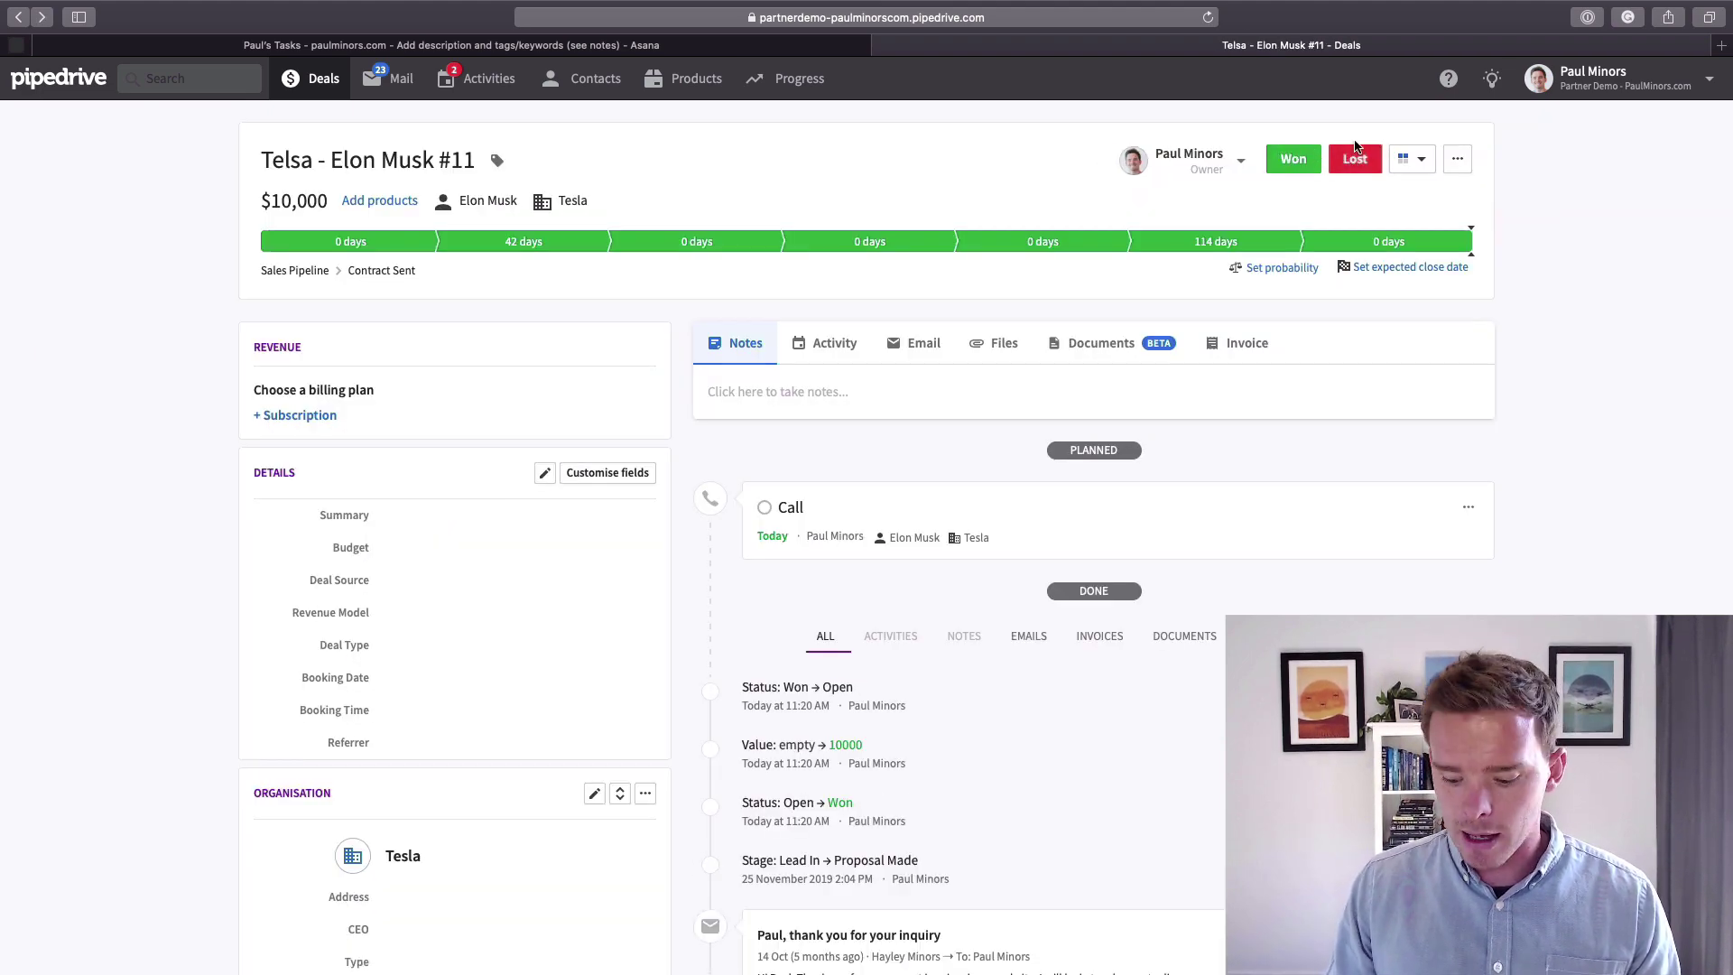
key(super+bracketright)
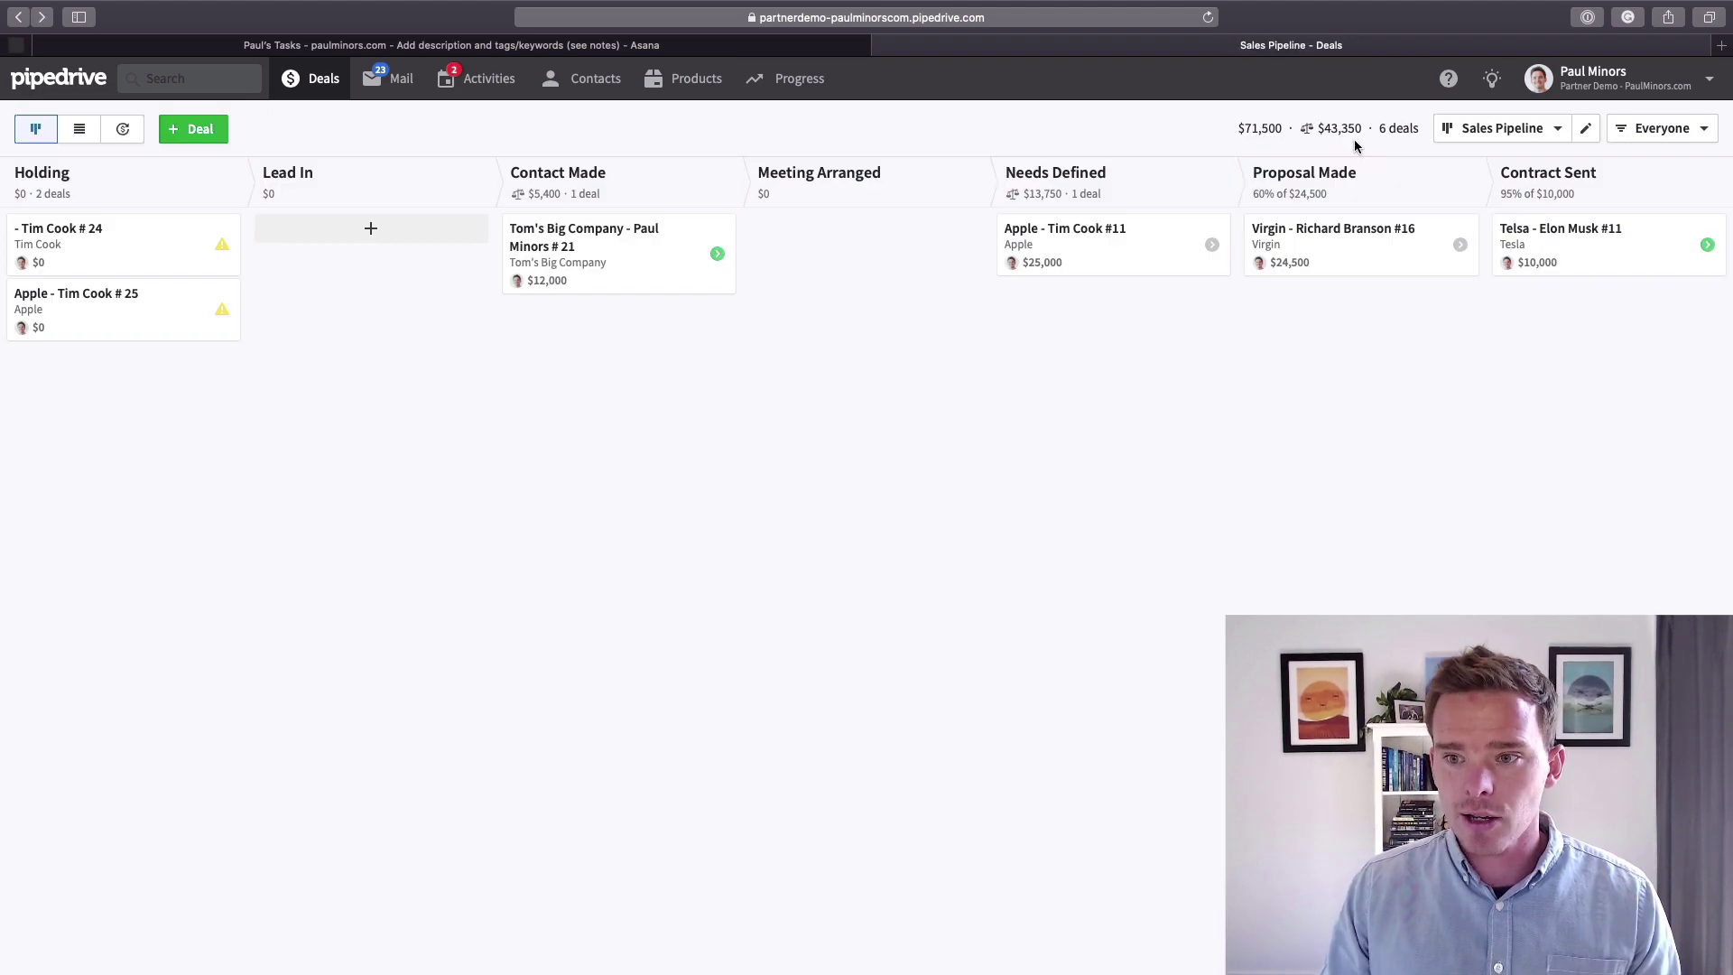
Move the Telsa deal back to Needs Defined and mark it lost with reason 'Price too high'.
click(1632, 252)
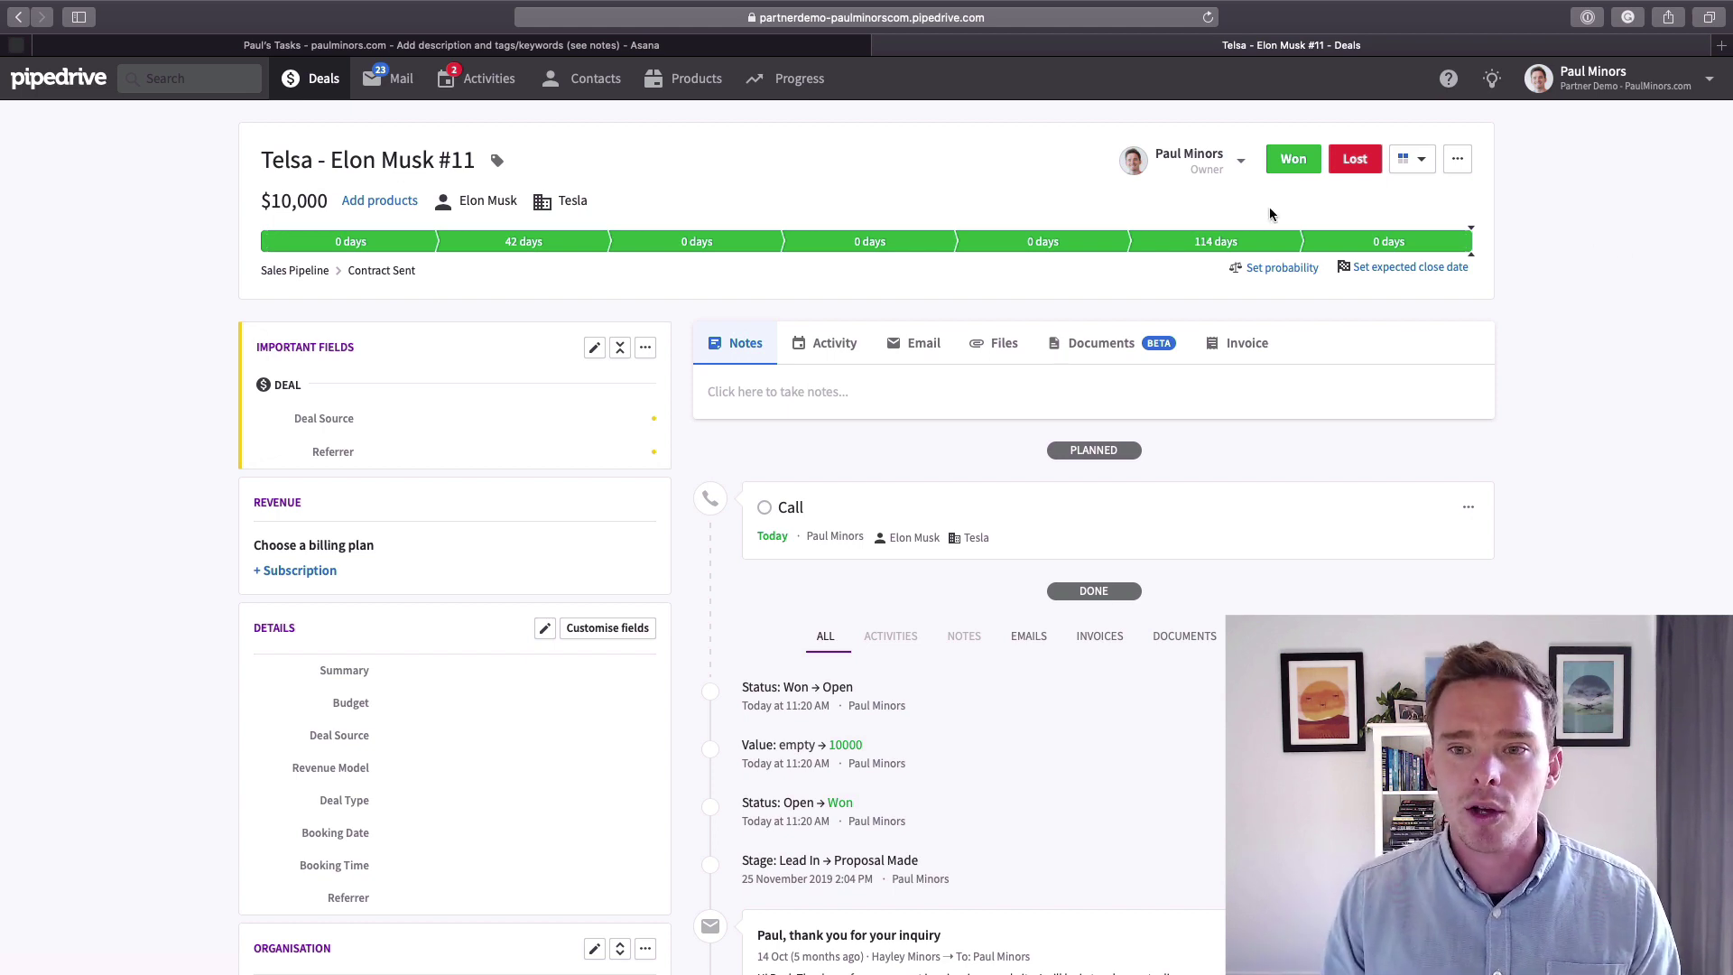
click(1005, 239)
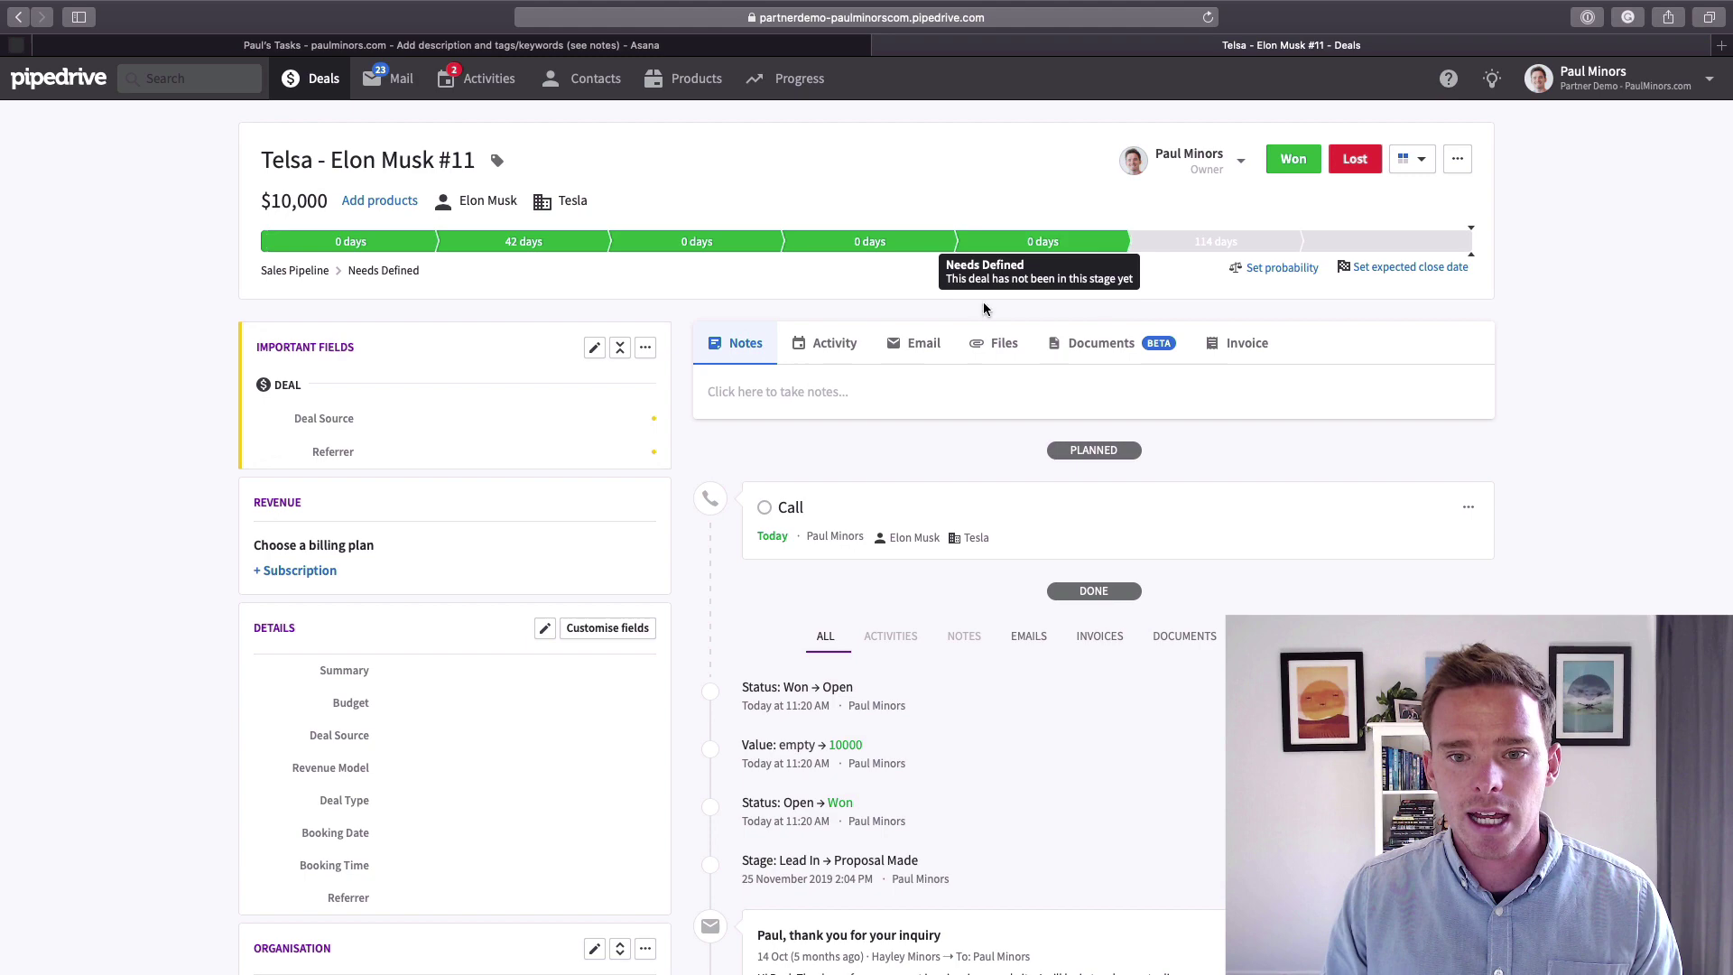
click(1370, 167)
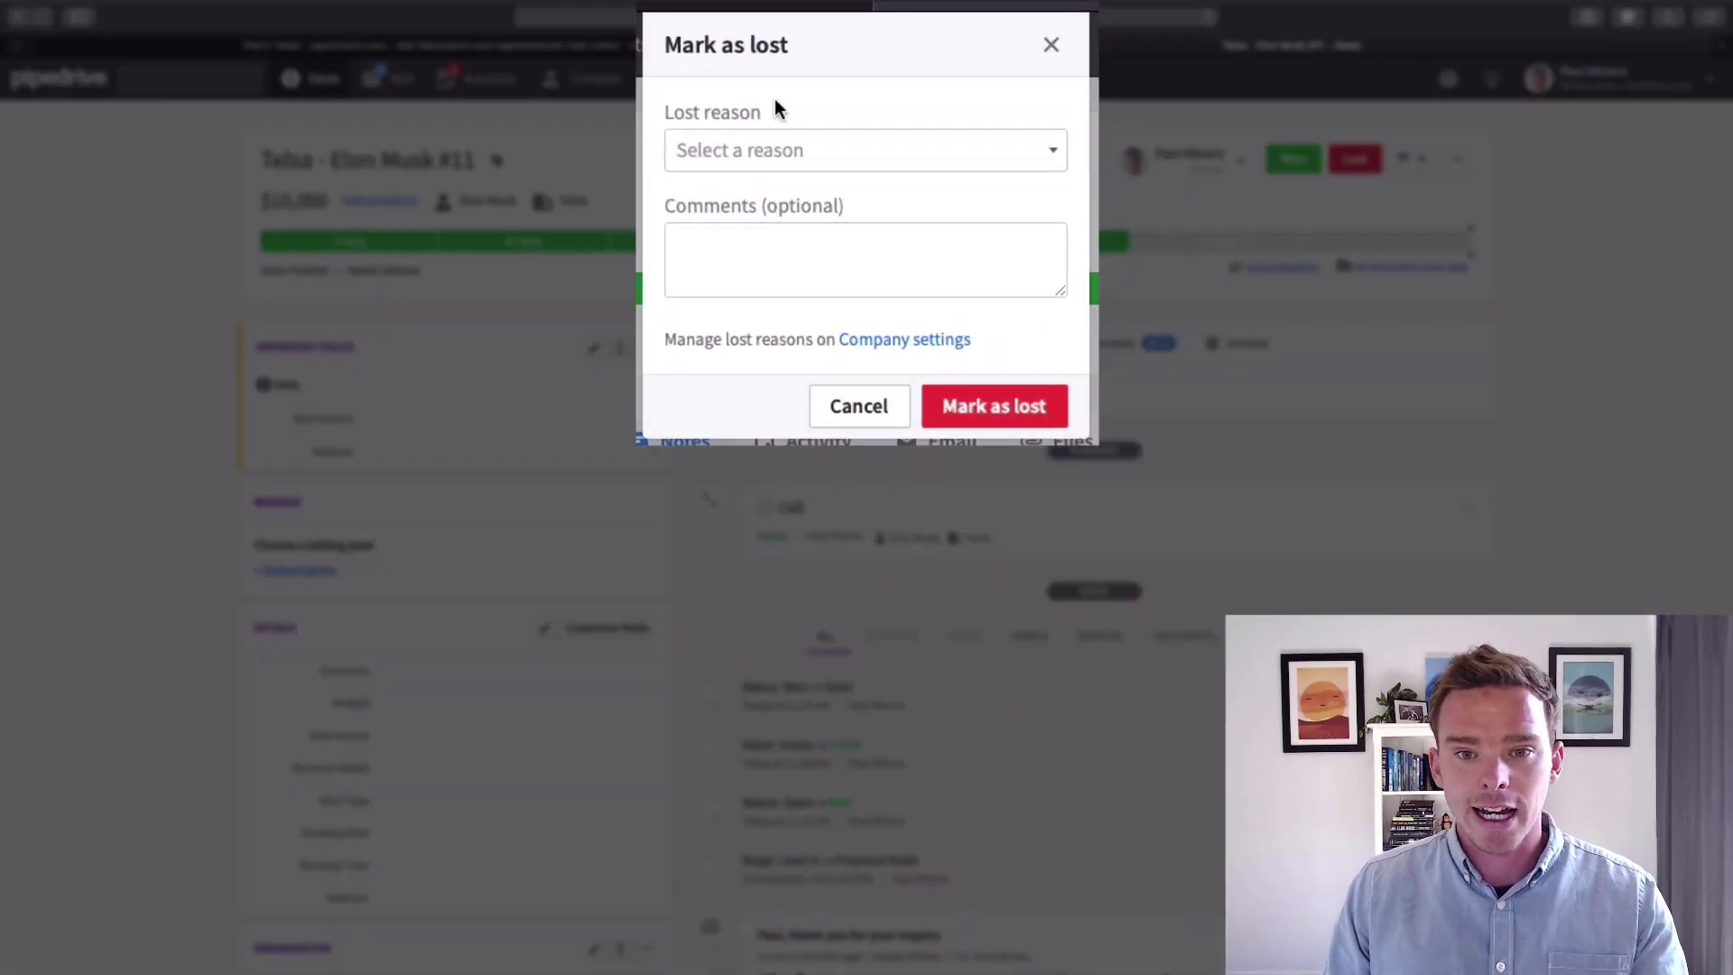
click(827, 150)
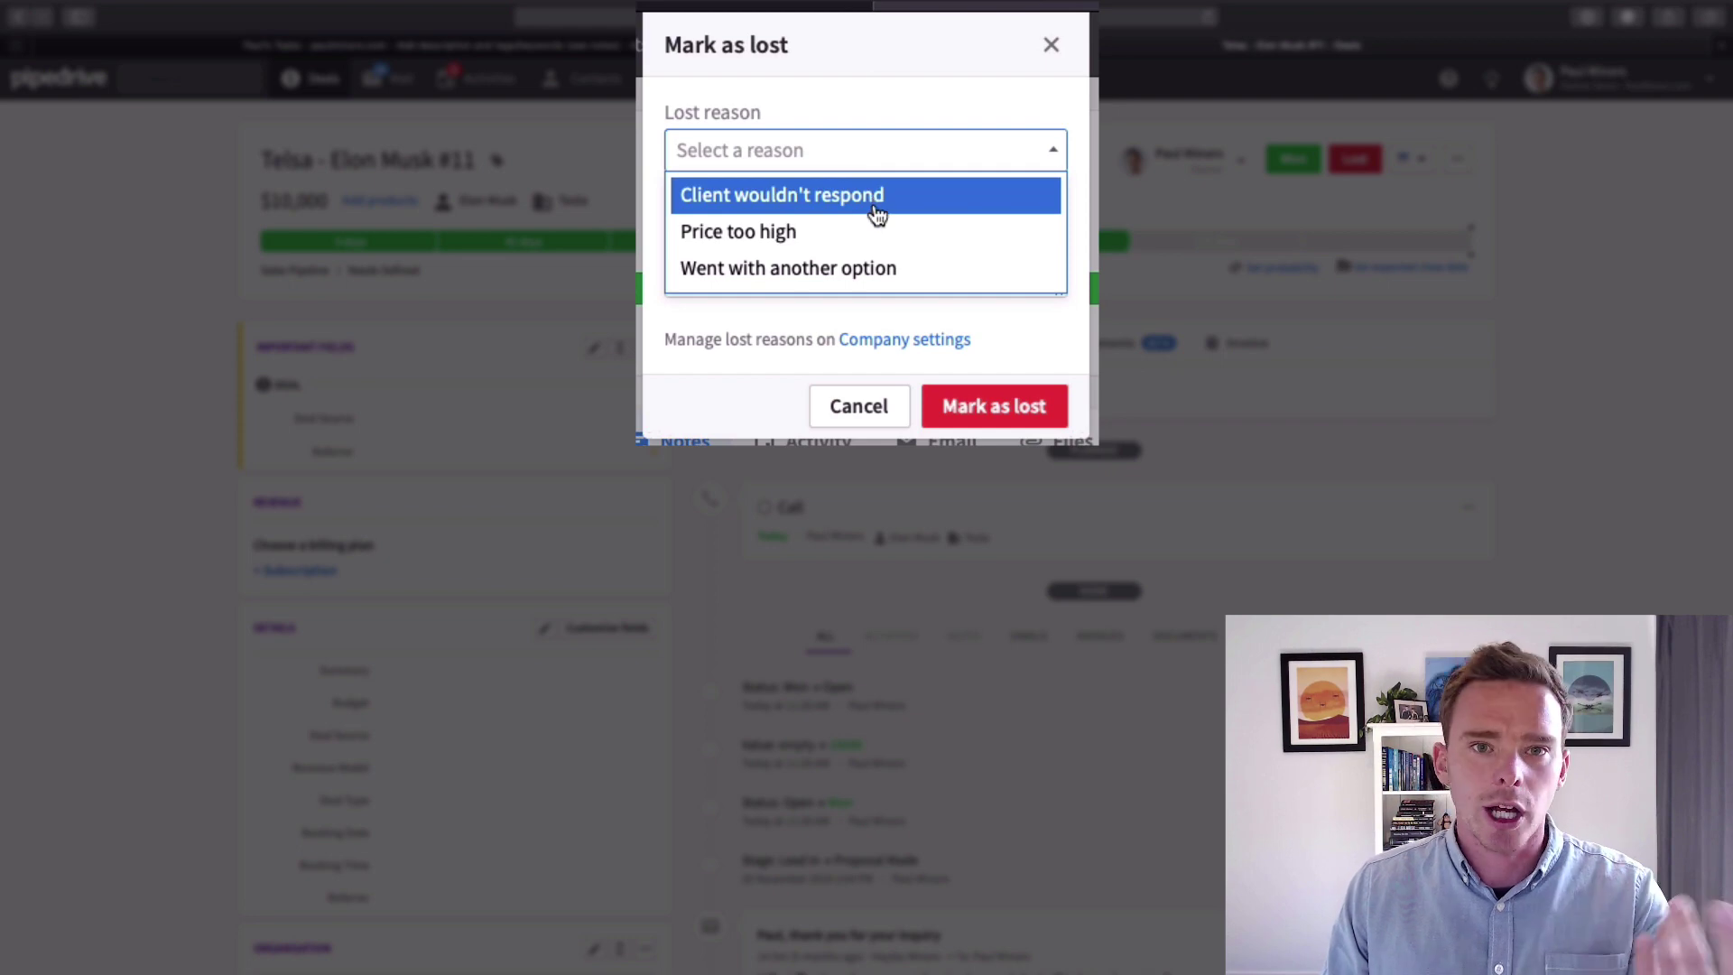
click(818, 236)
click(998, 405)
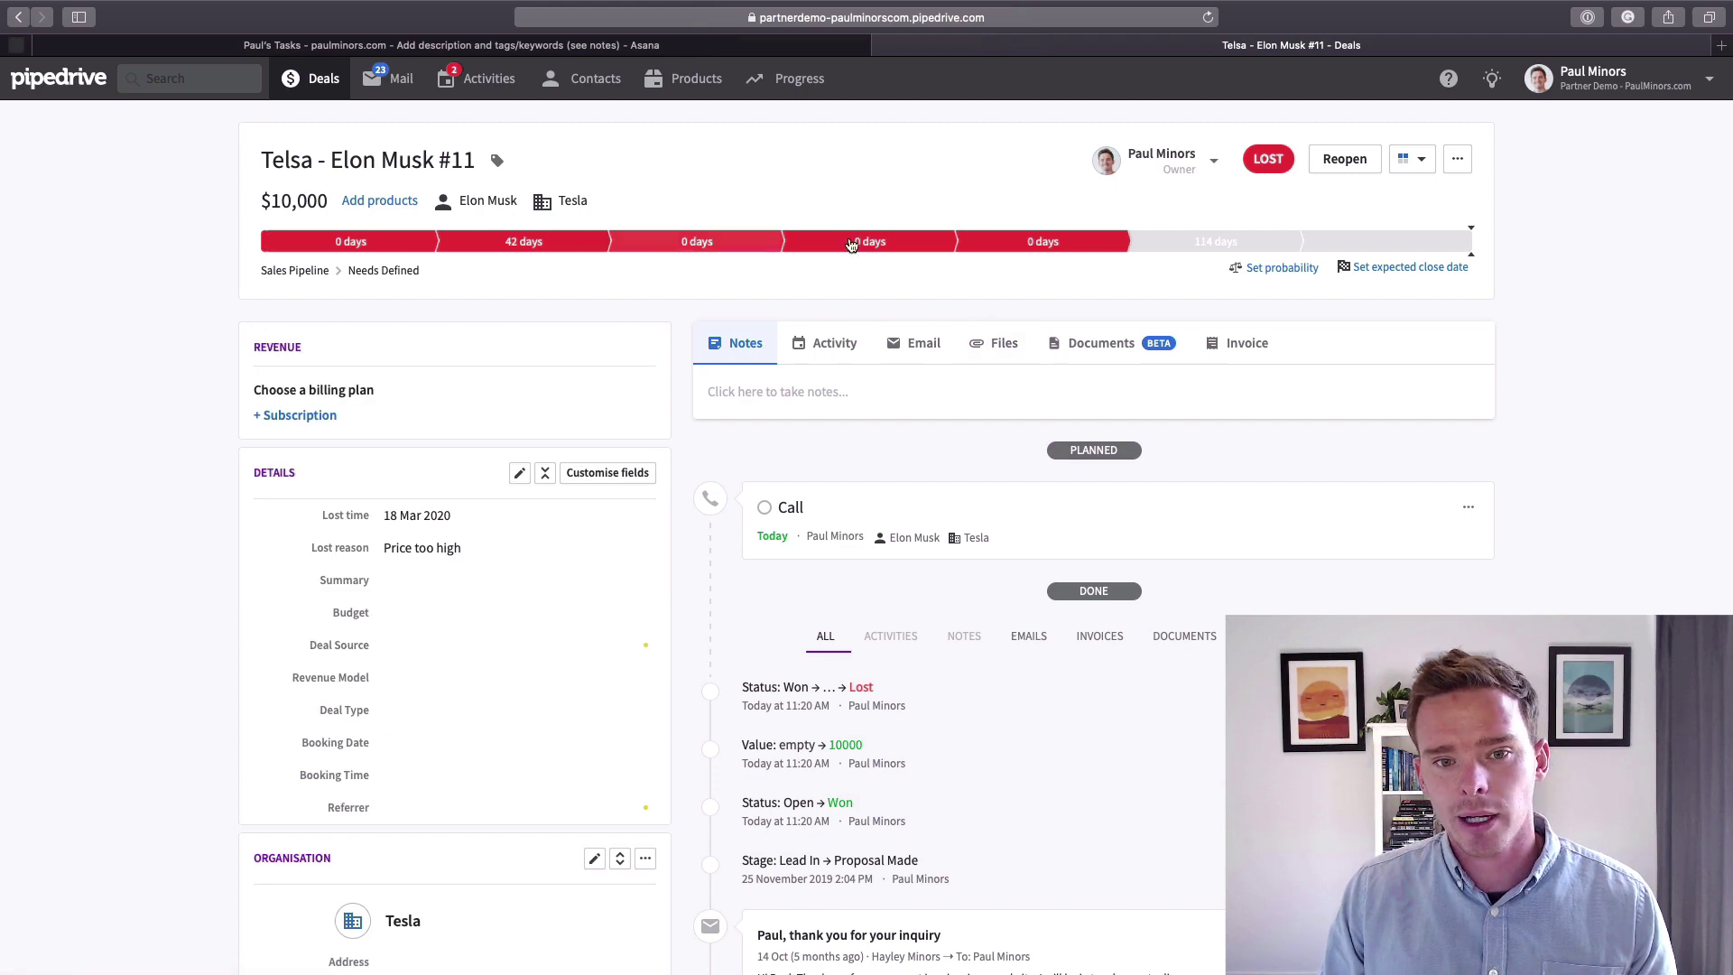
Reopen the lost Telsa deal and return to the Sales Pipeline board.
click(323, 78)
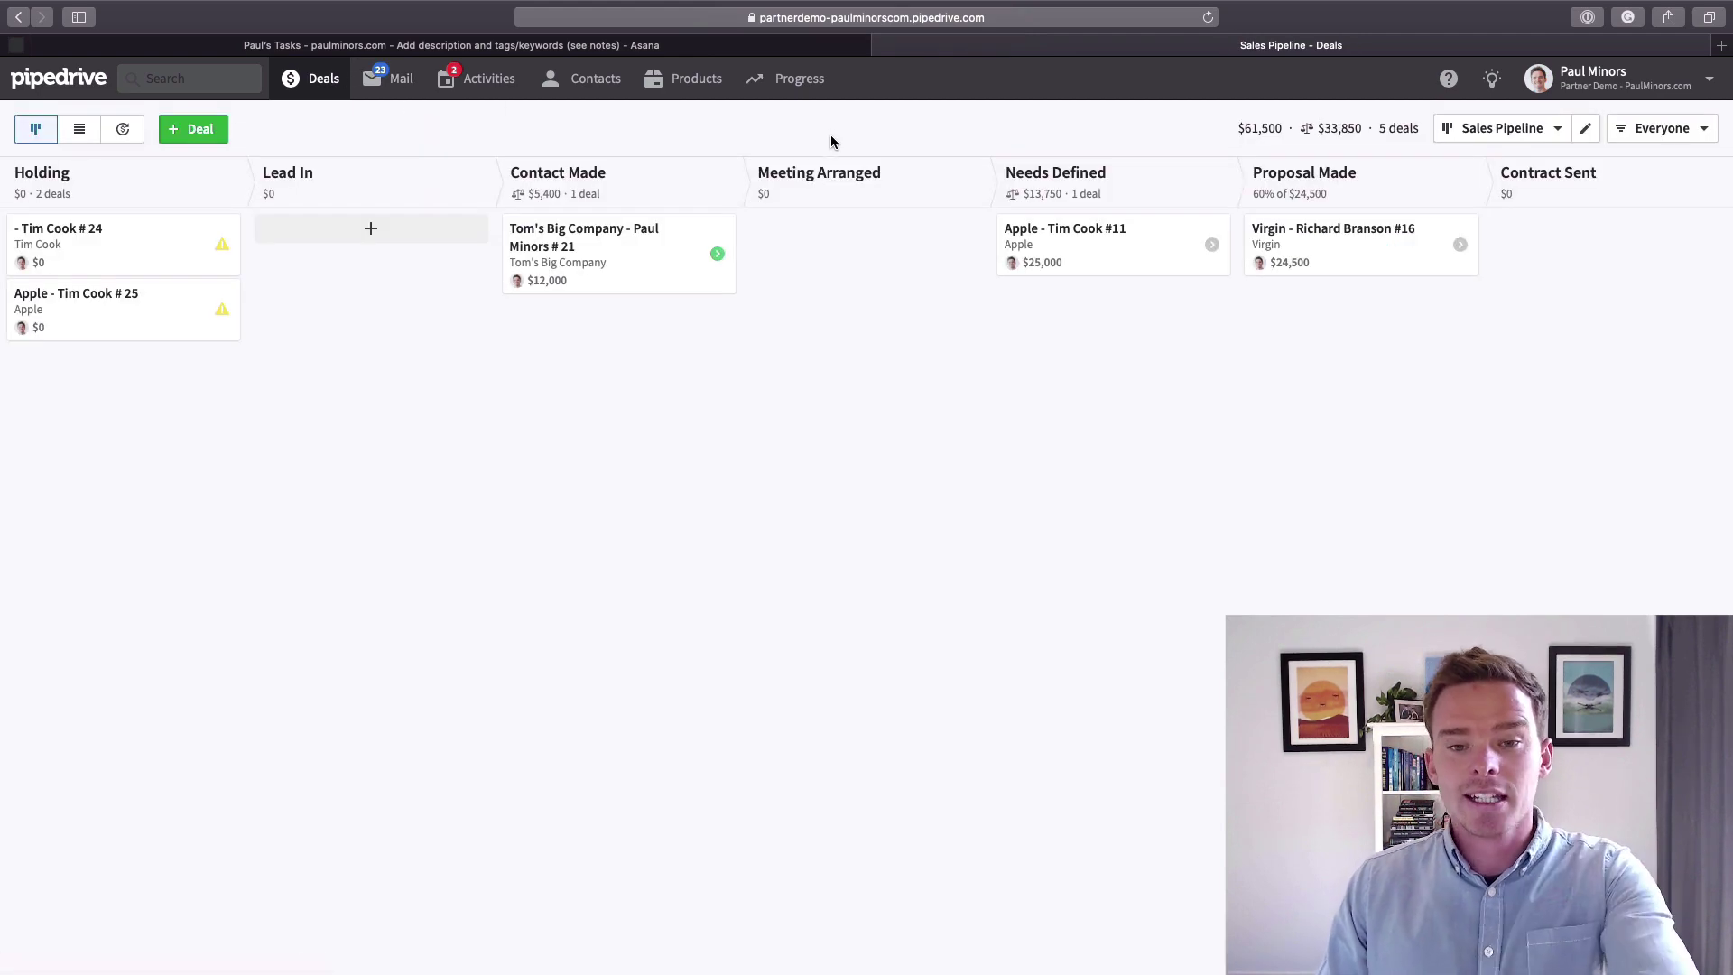
key(super+bracketleft)
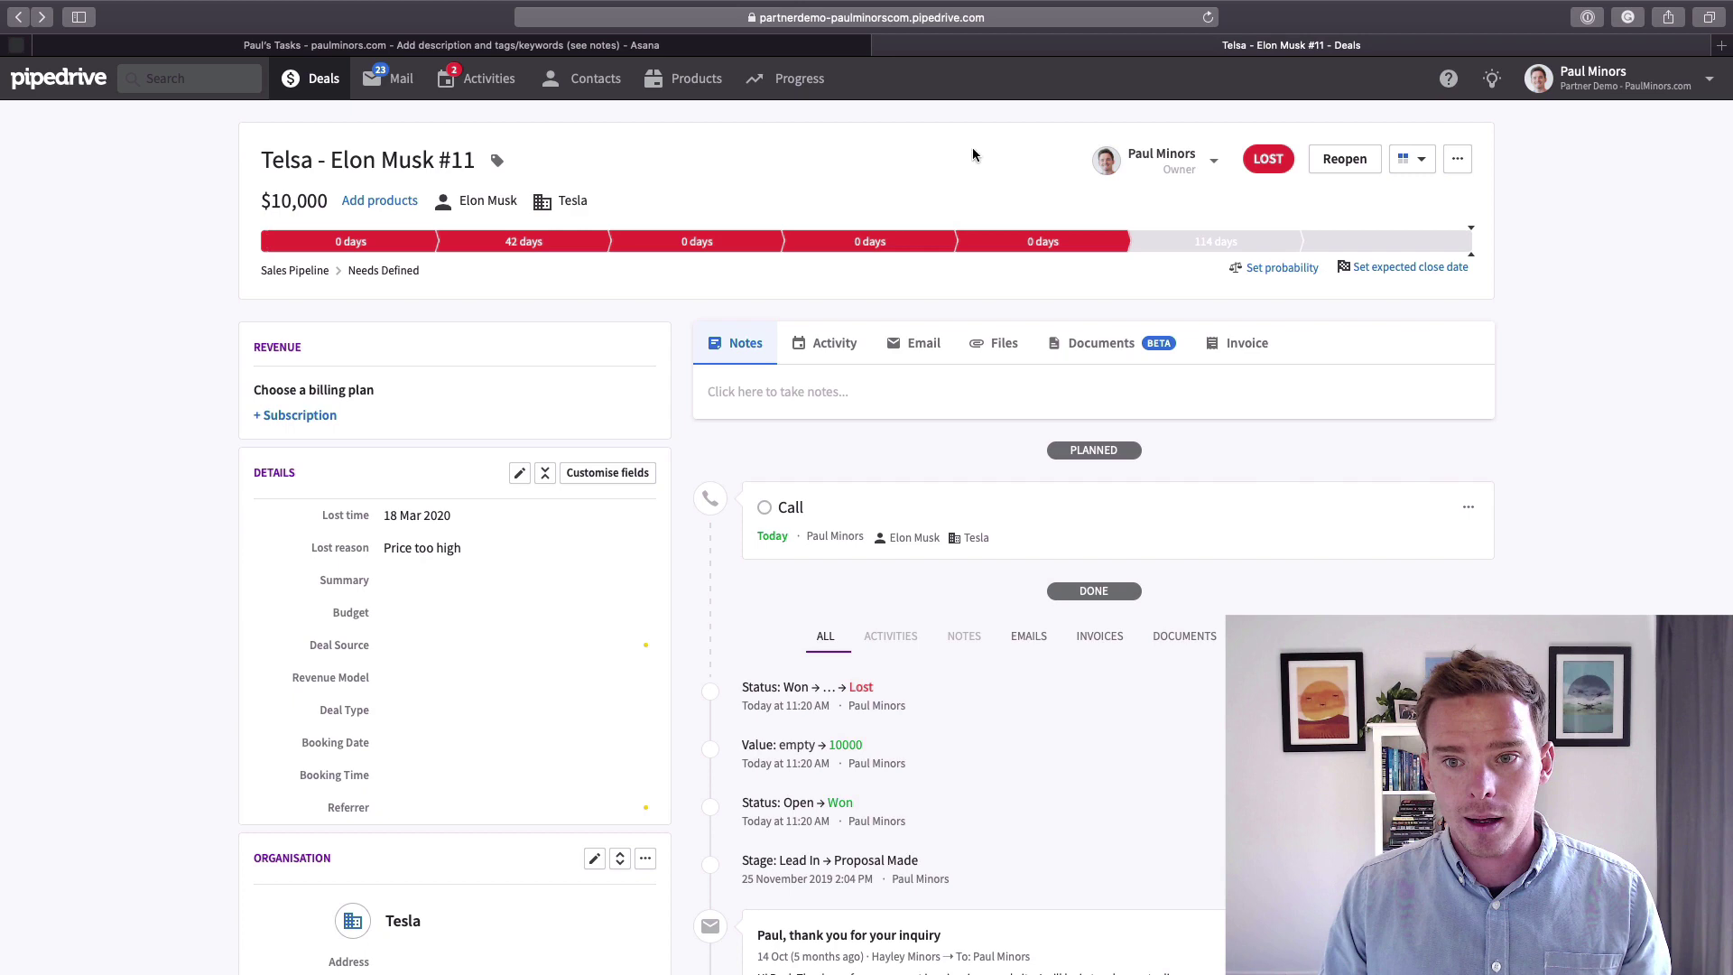
click(1344, 159)
key(super+bracketright)
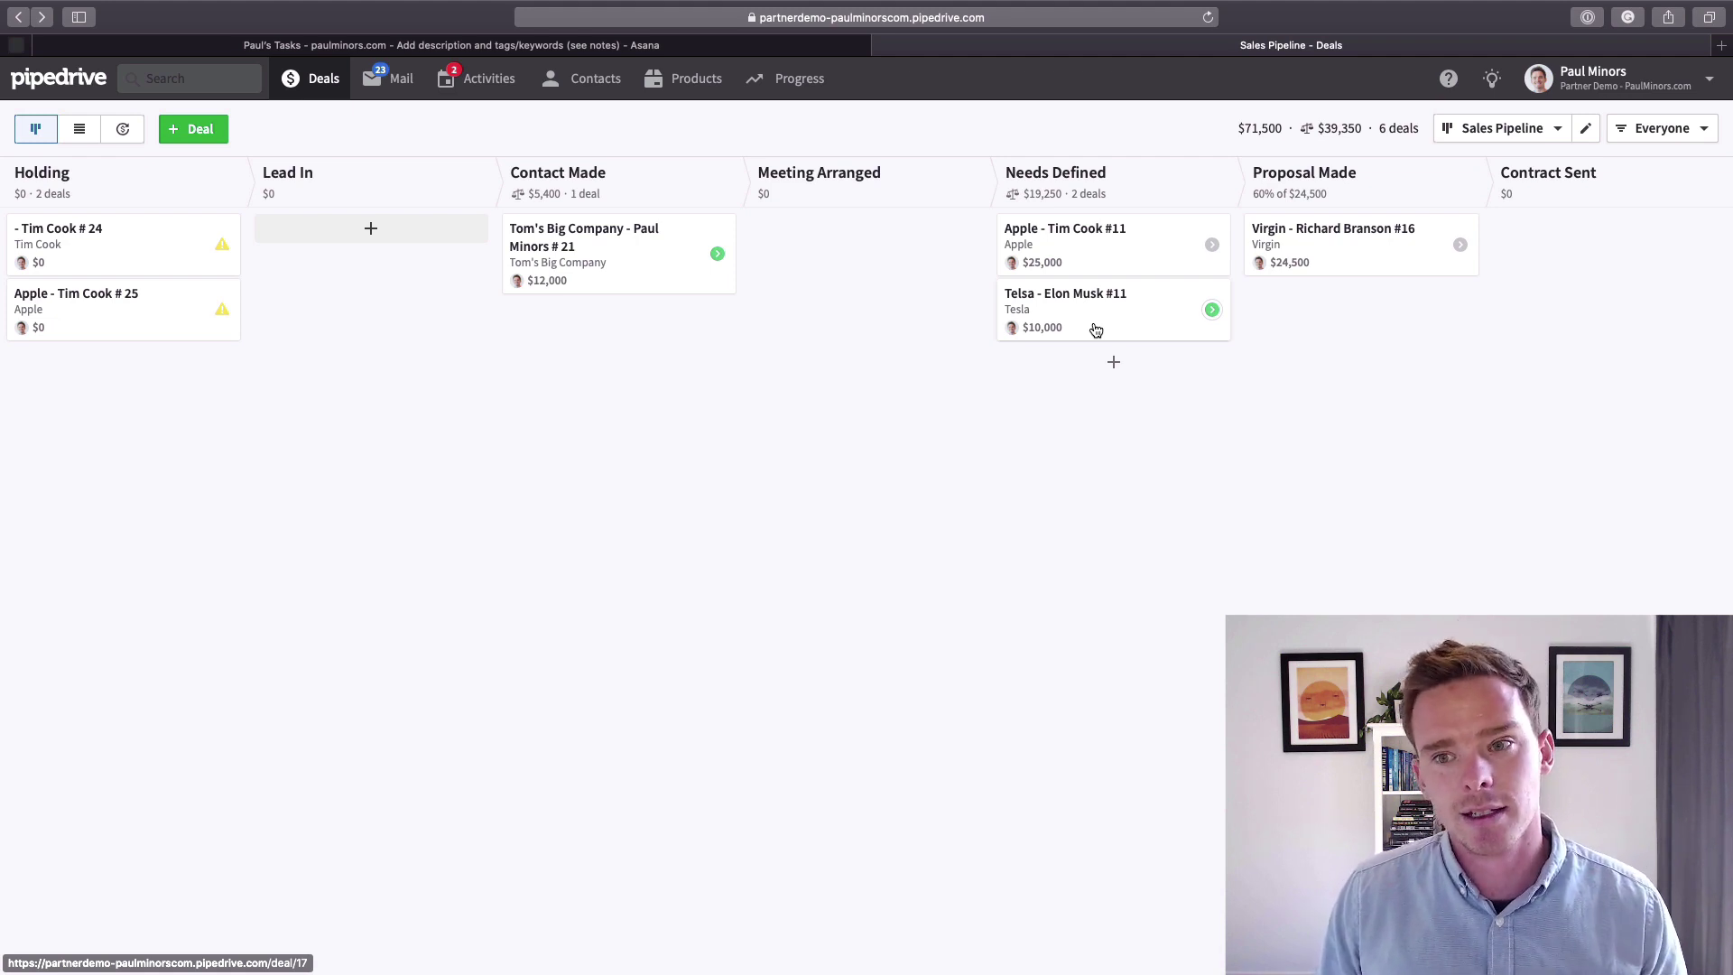
Rename the Sales Pipeline's Proposal Made stage to 'Proposal Sent' and save the stage settings.
click(1585, 128)
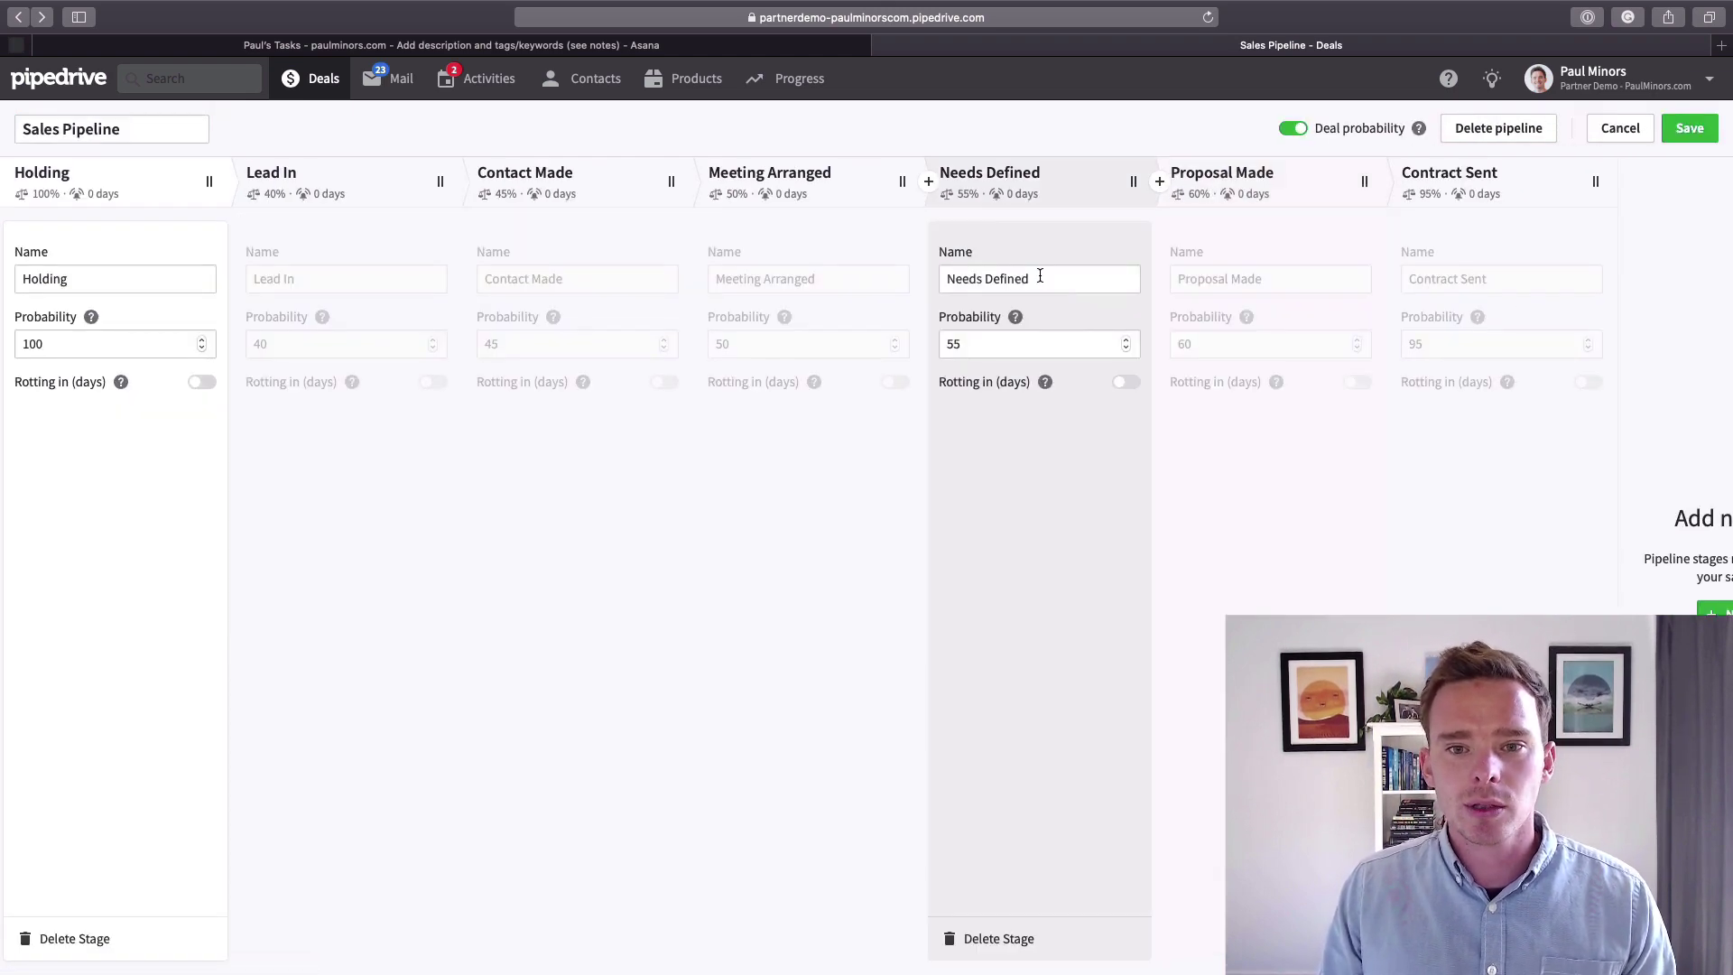
click(1271, 280)
key(BackSpace)
key(BackSpace)
key(BackSpace)
key(BackSpace)
key(BackSpace)
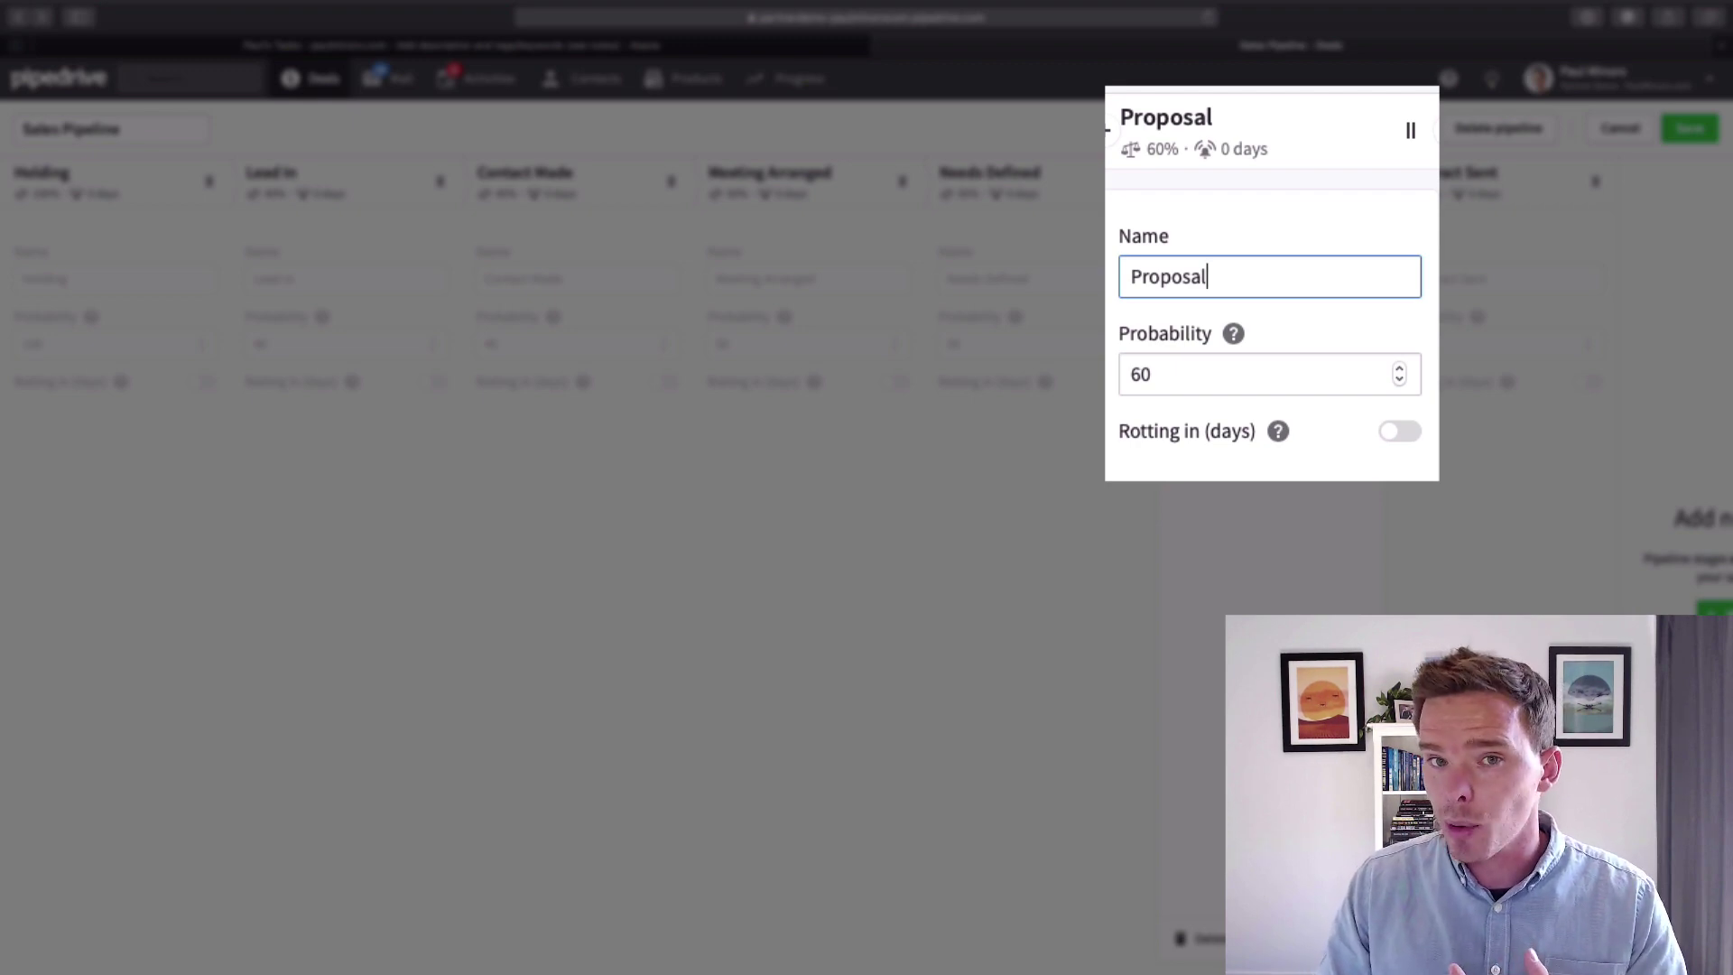
text(Sent)
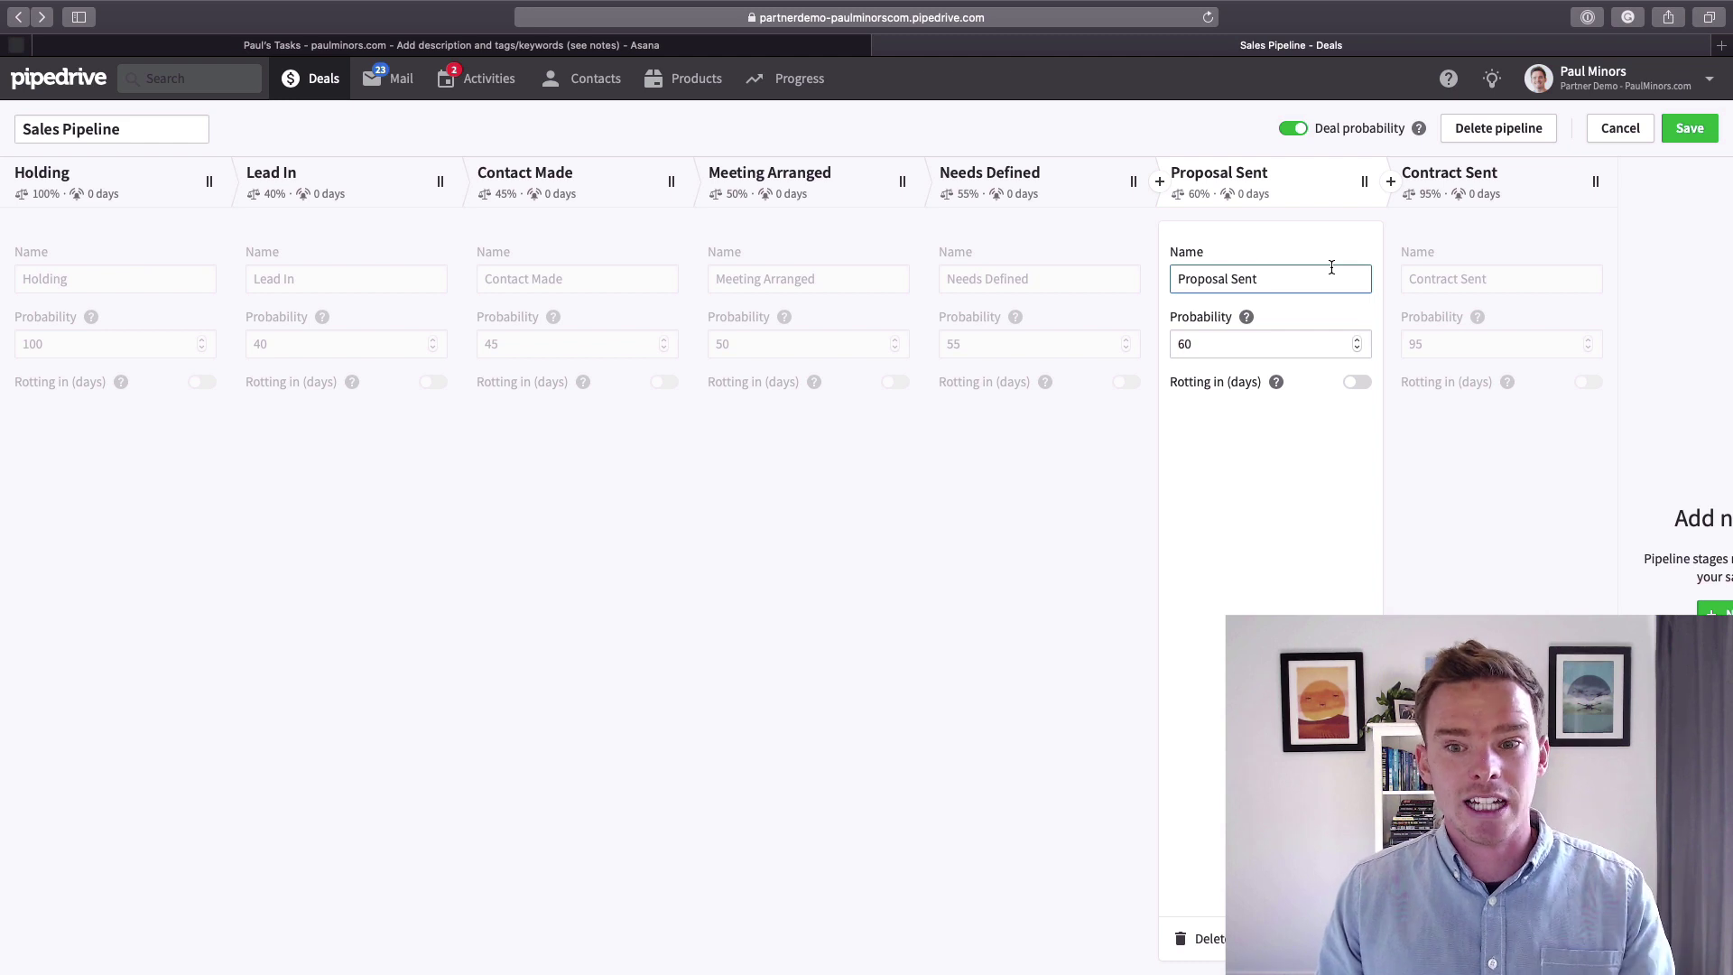
key(BackSpace)
key(BackSpace)
key(BackSpace)
key(BackSpace)
key(BackSpace)
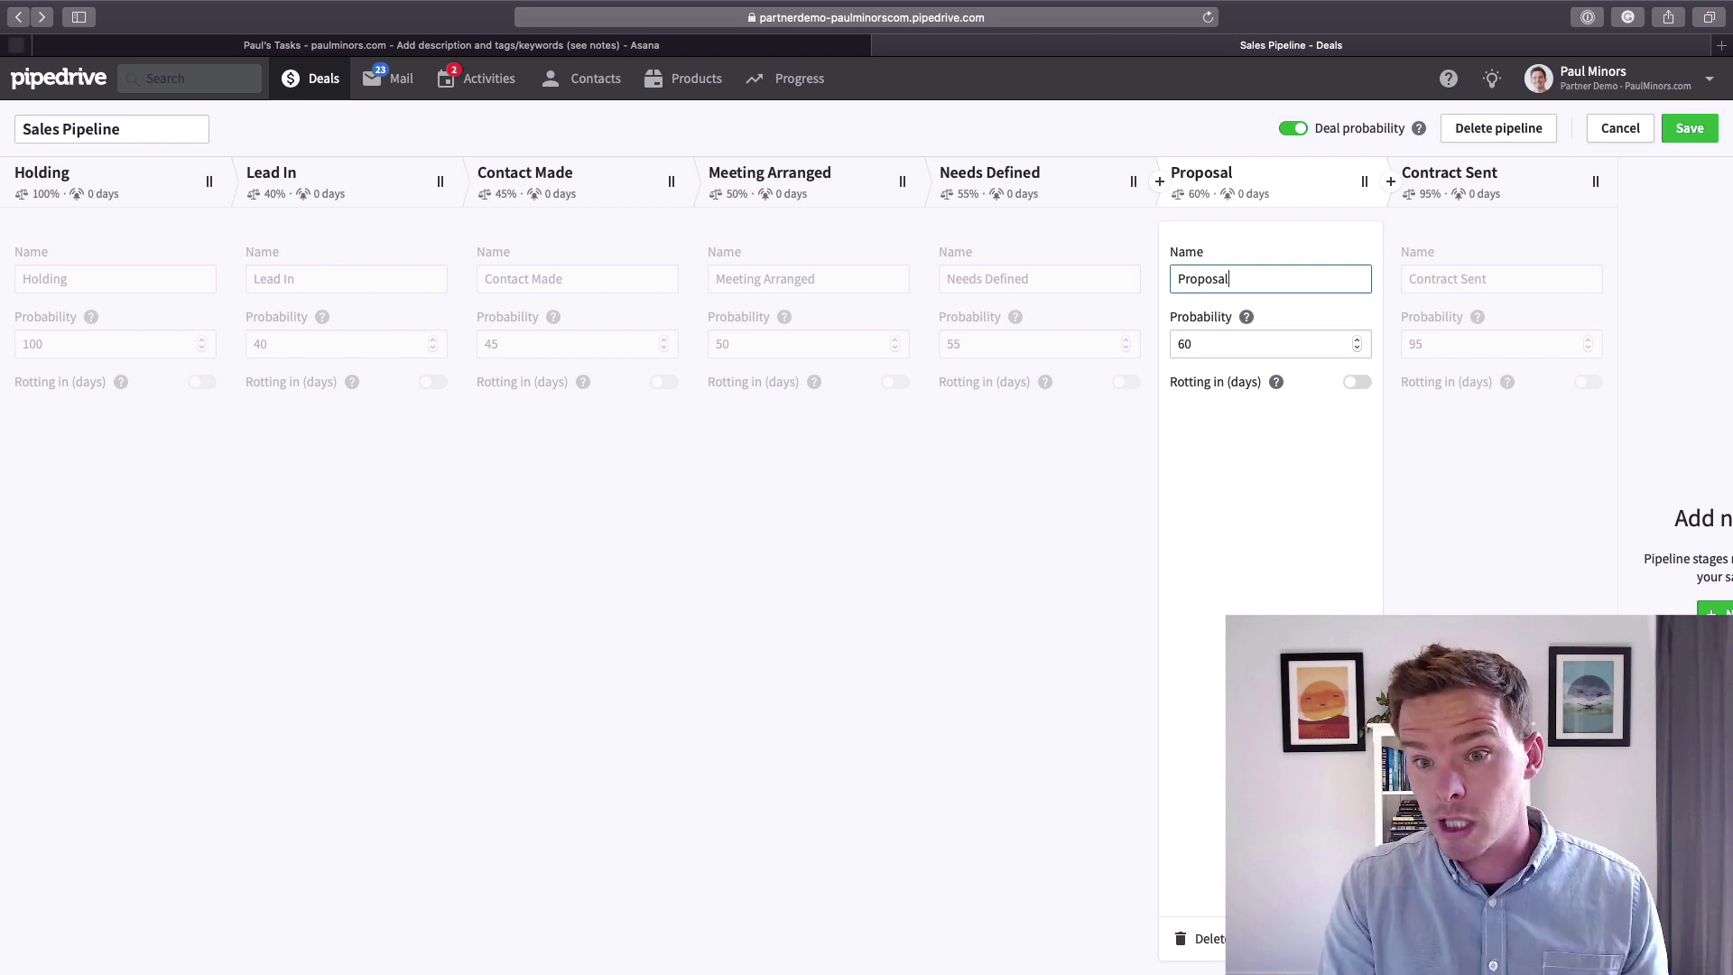
text(Sent)
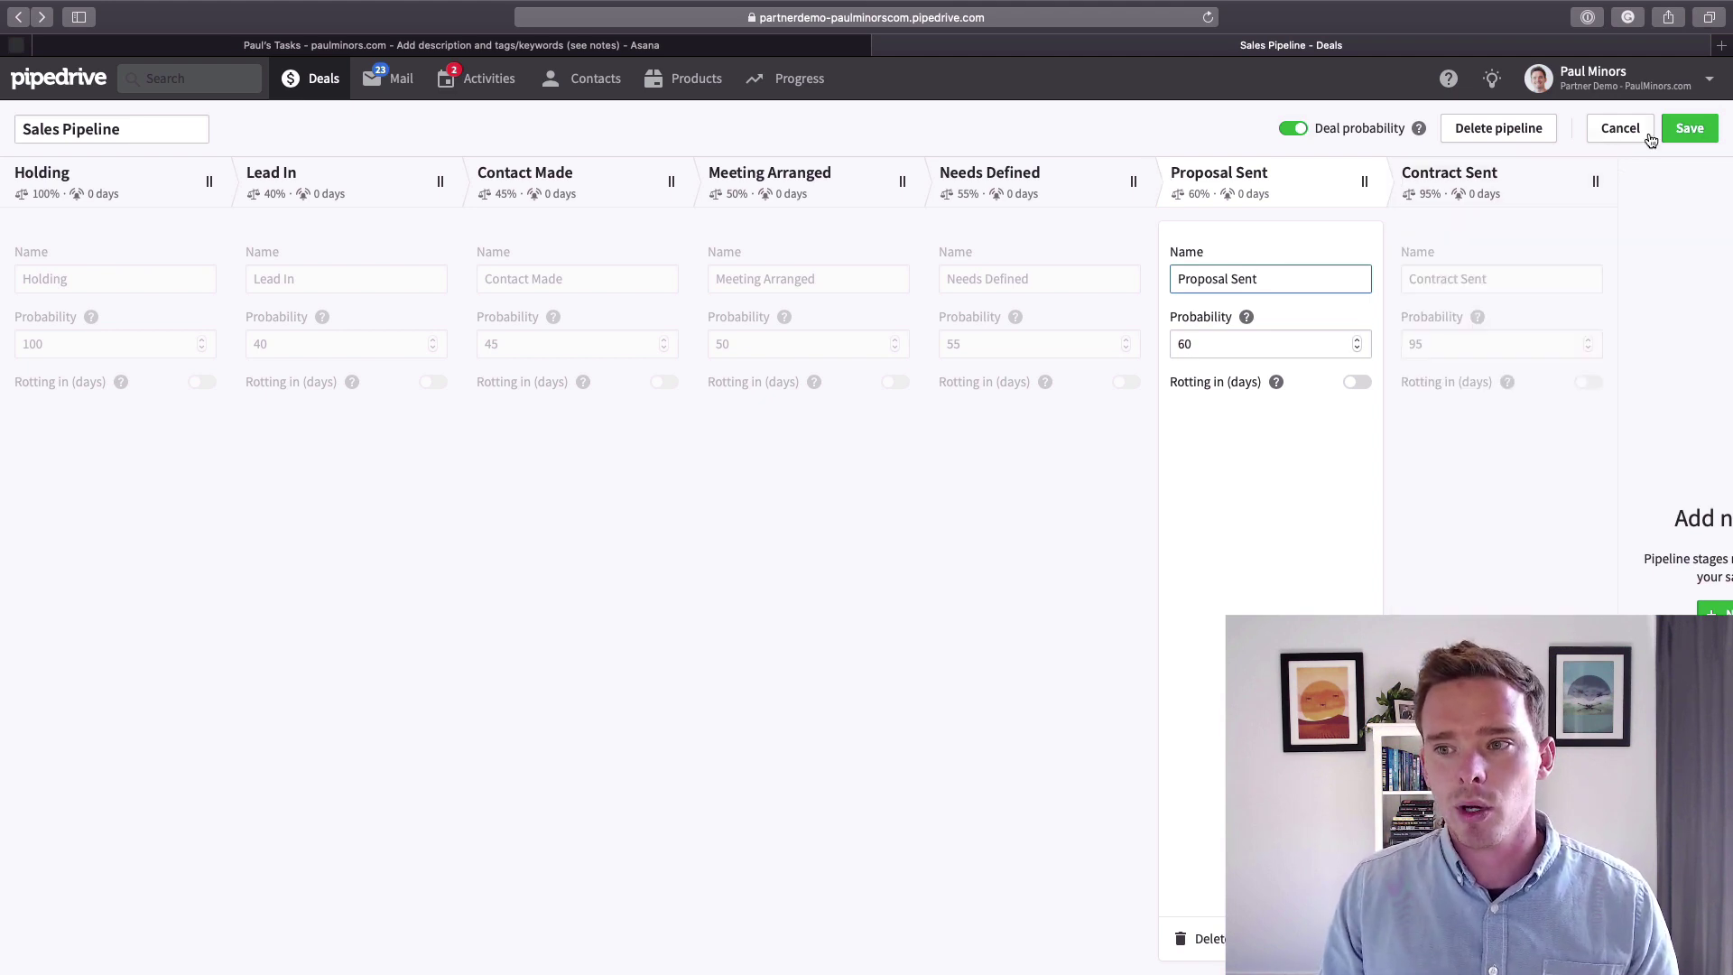
click(1686, 129)
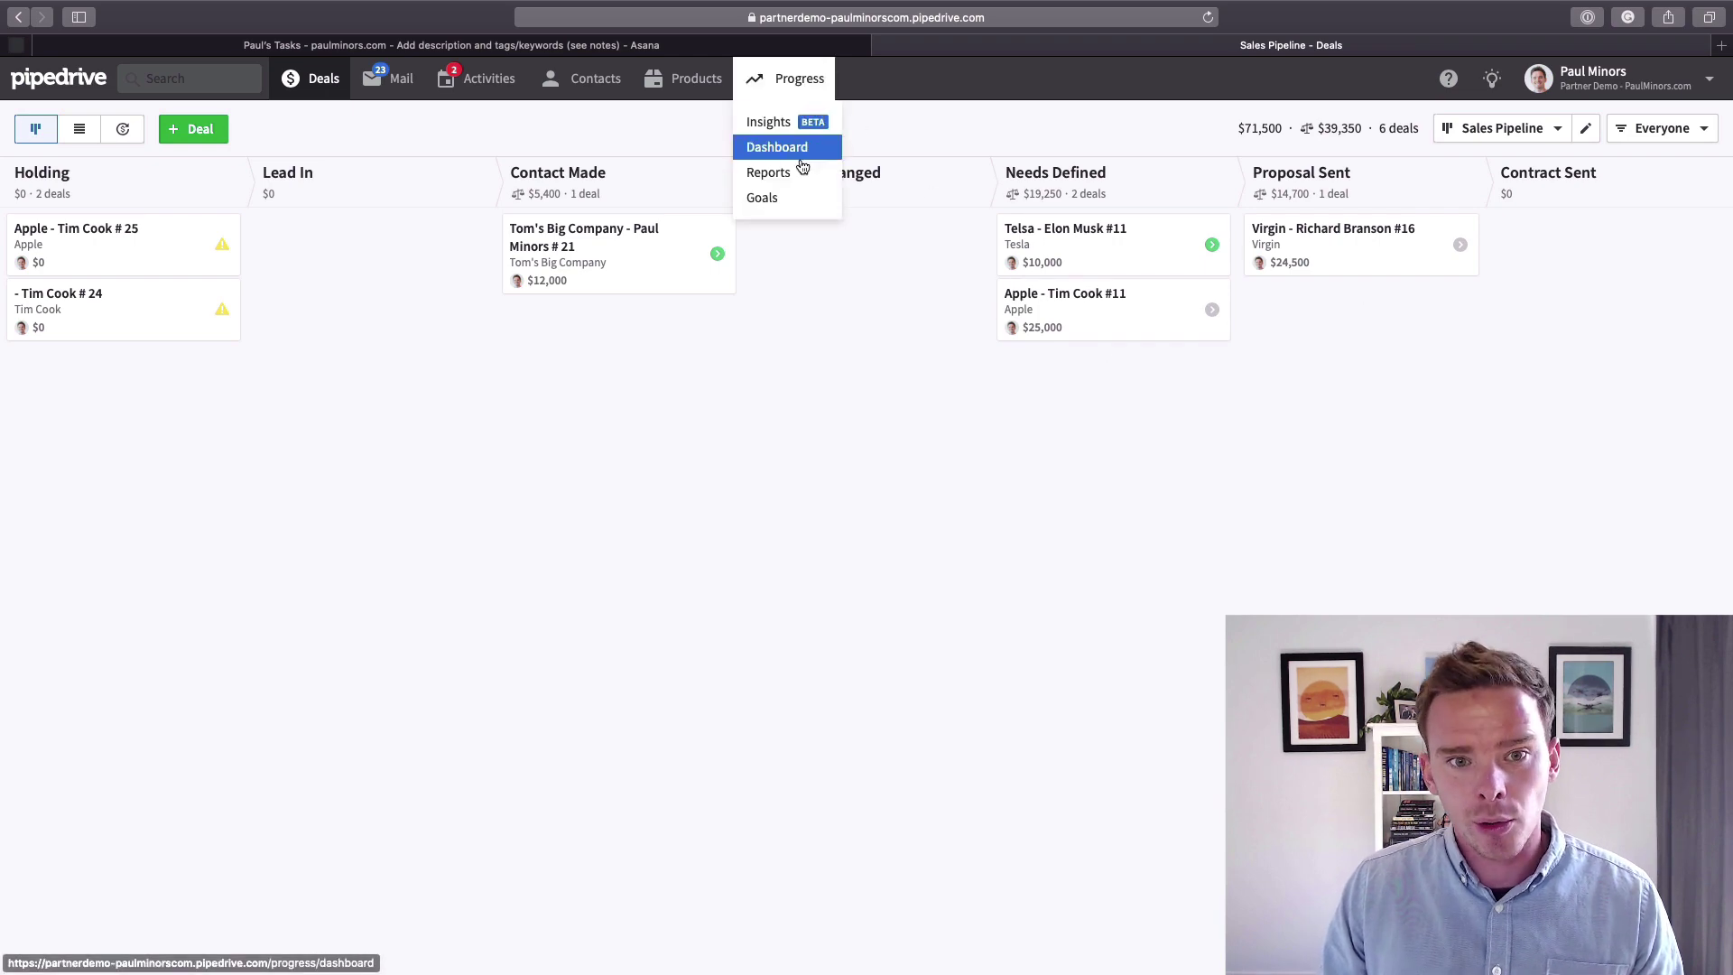
click(800, 172)
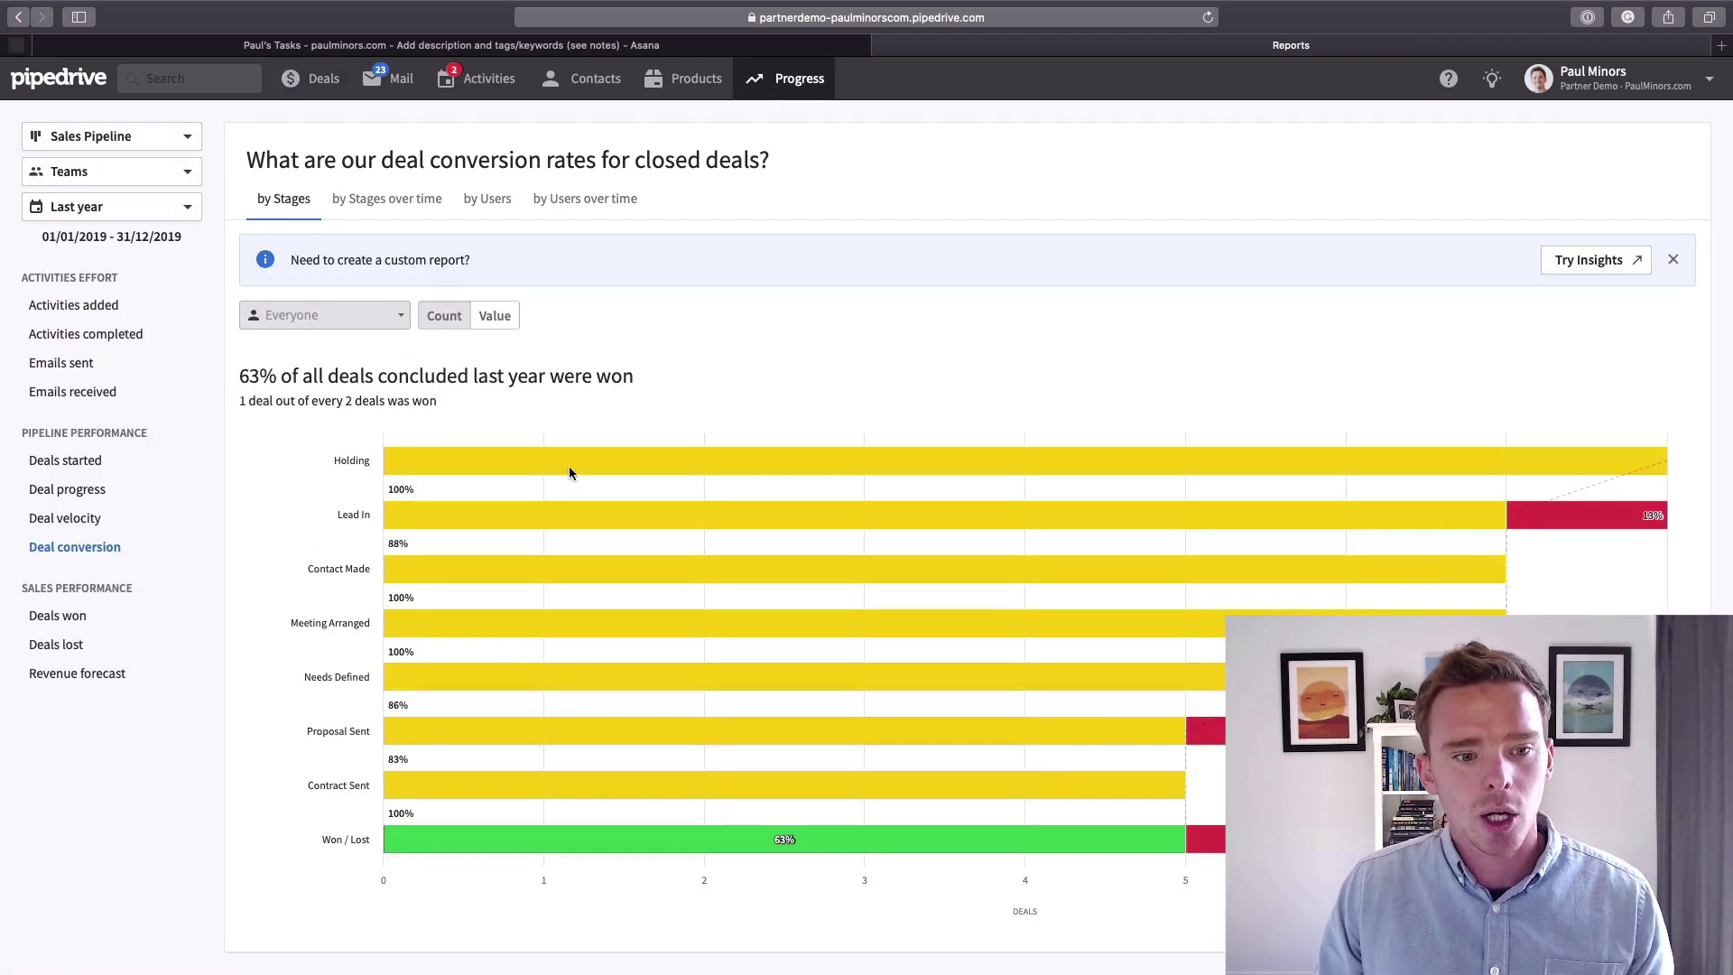
scroll(883, 438, down, 1)
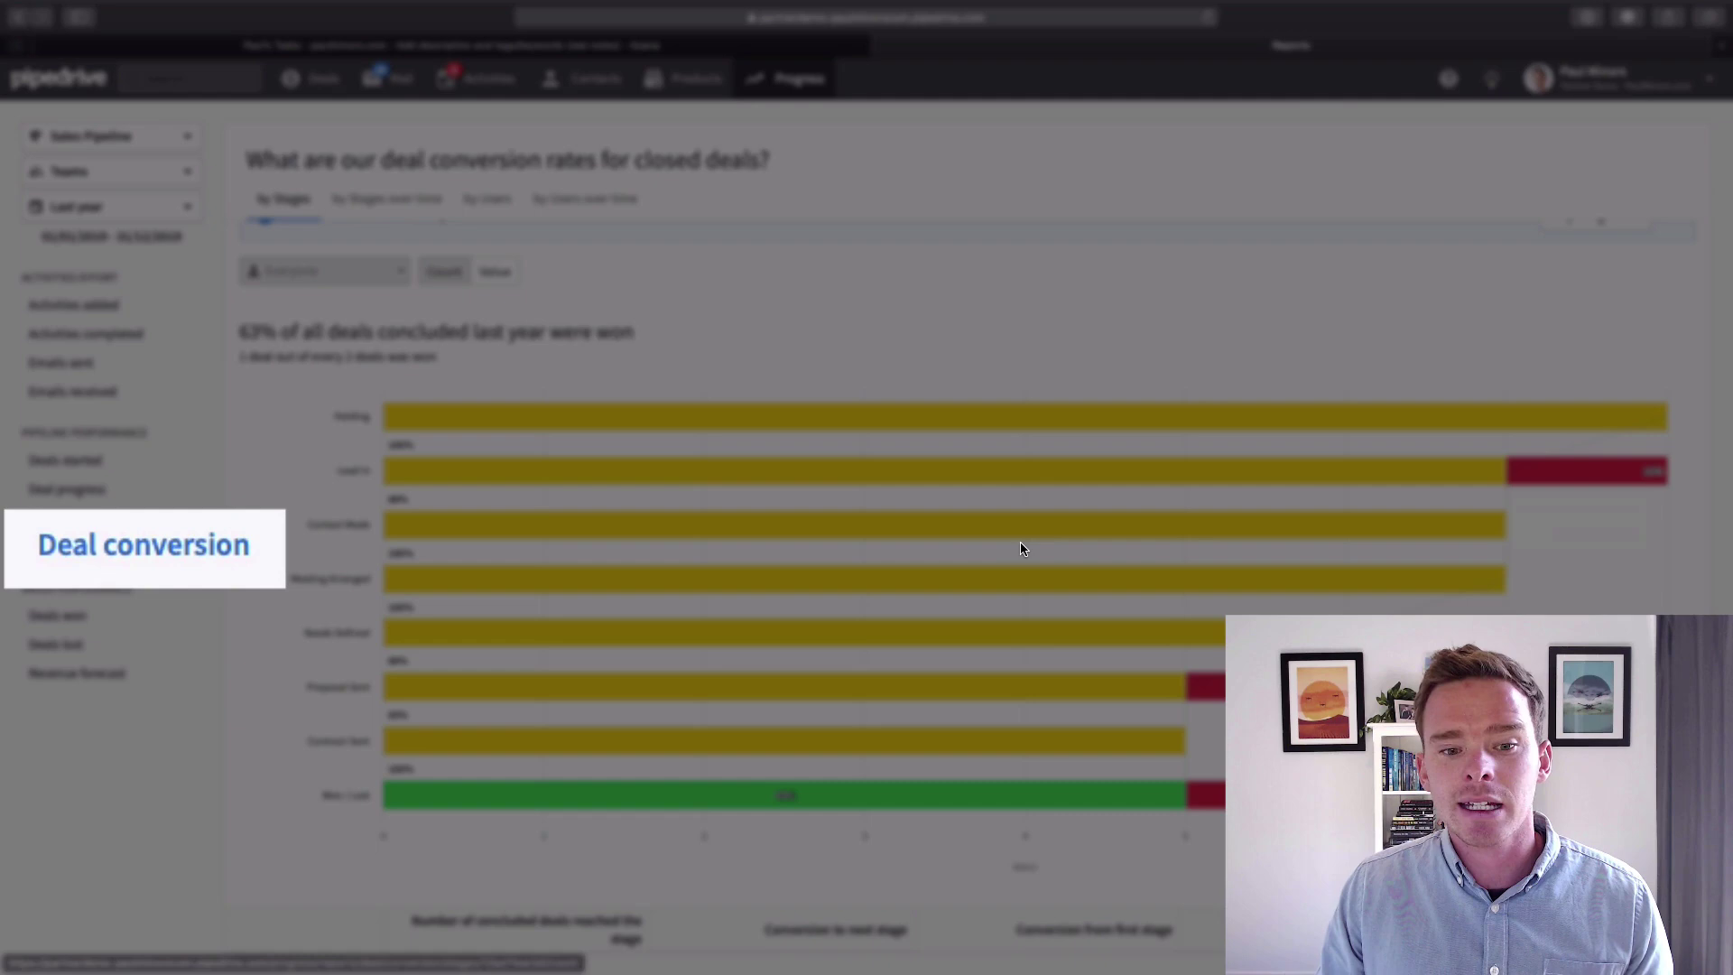
scroll(1020, 552, down, 1)
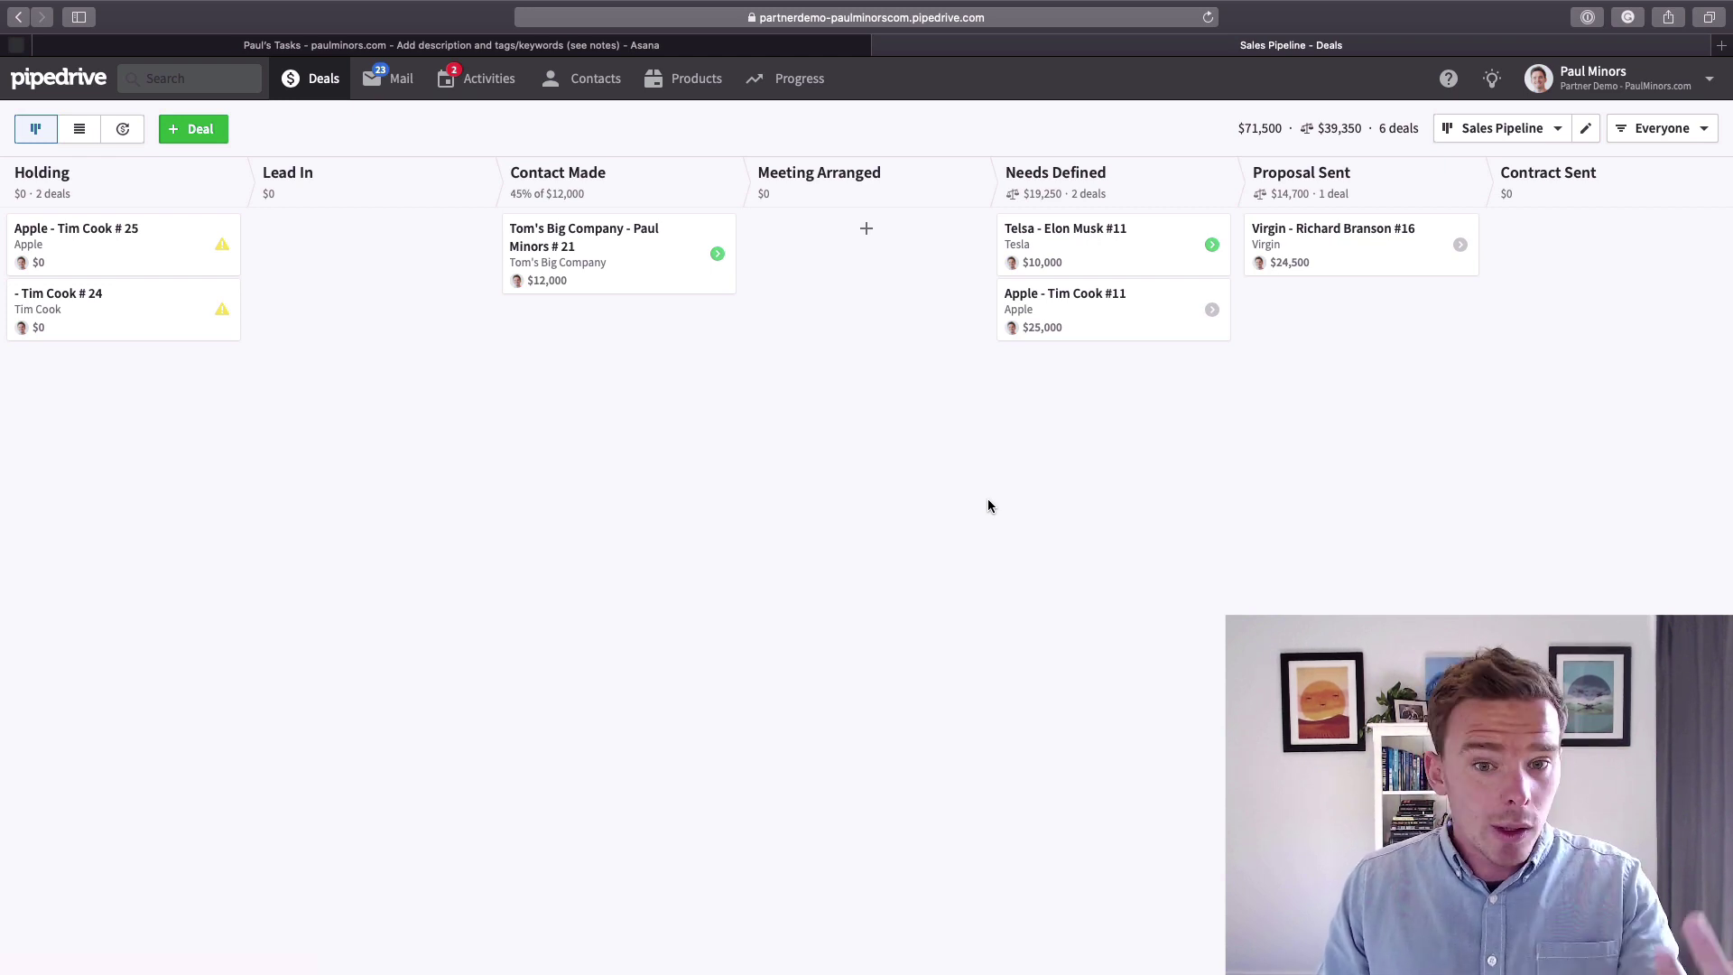
Switch the deals board from Sales Pipeline to the Mortgage Pipeline.
click(1499, 129)
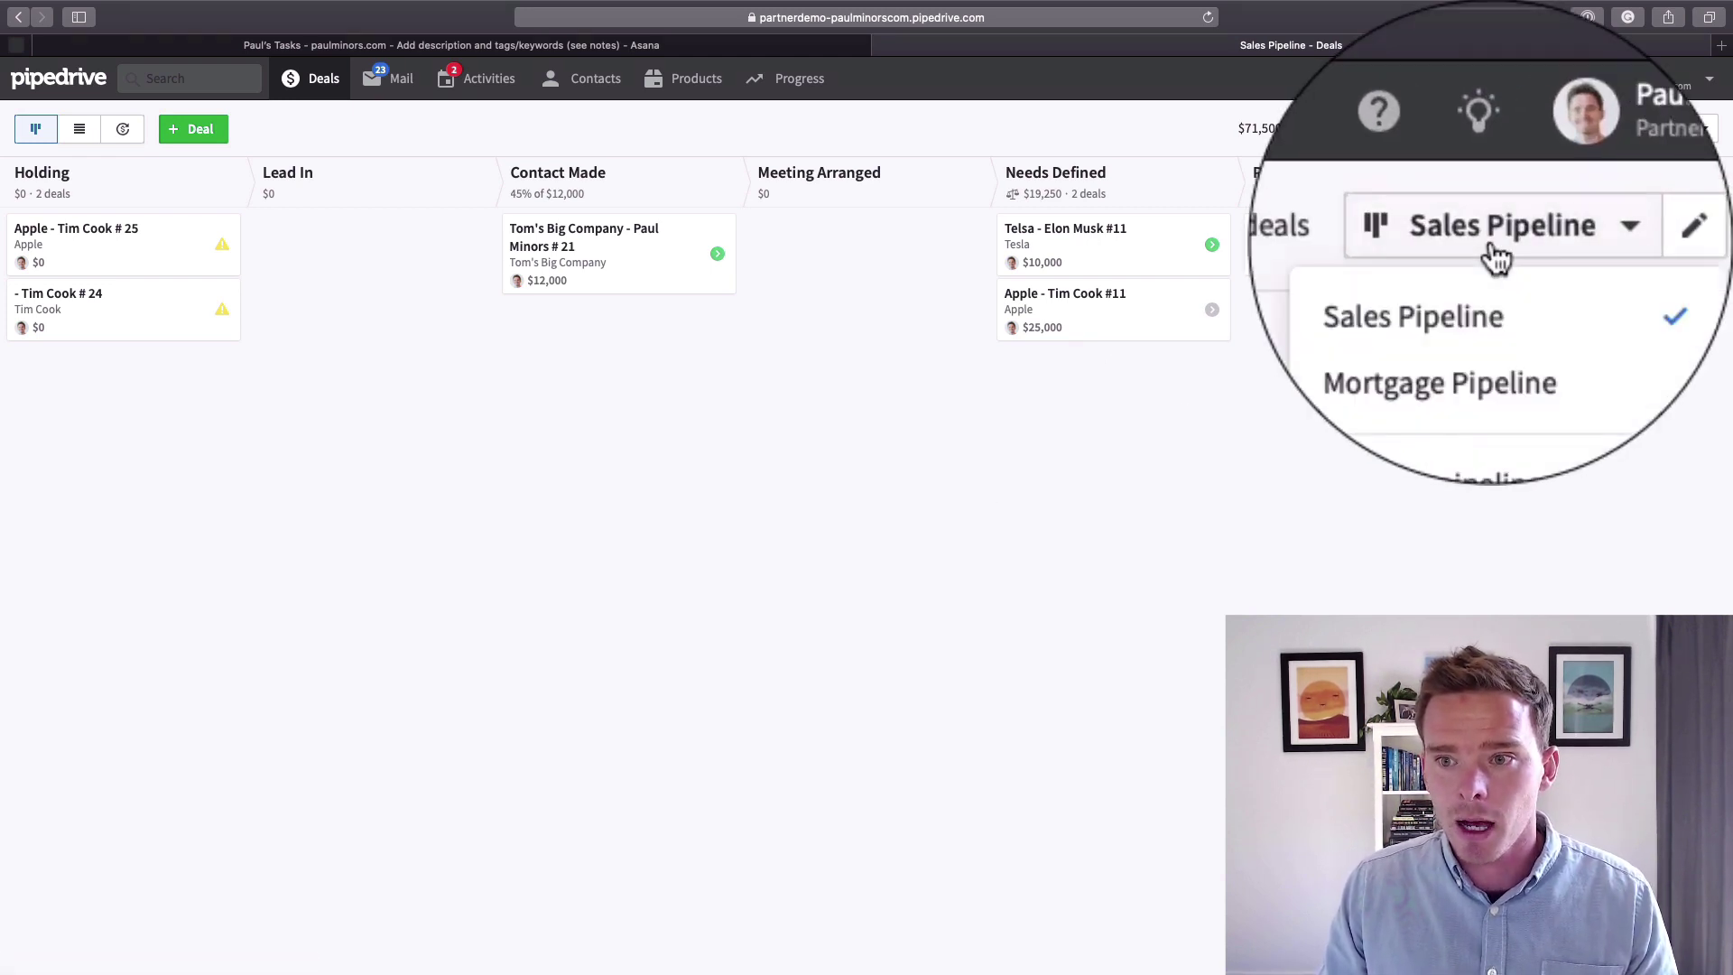
click(1470, 204)
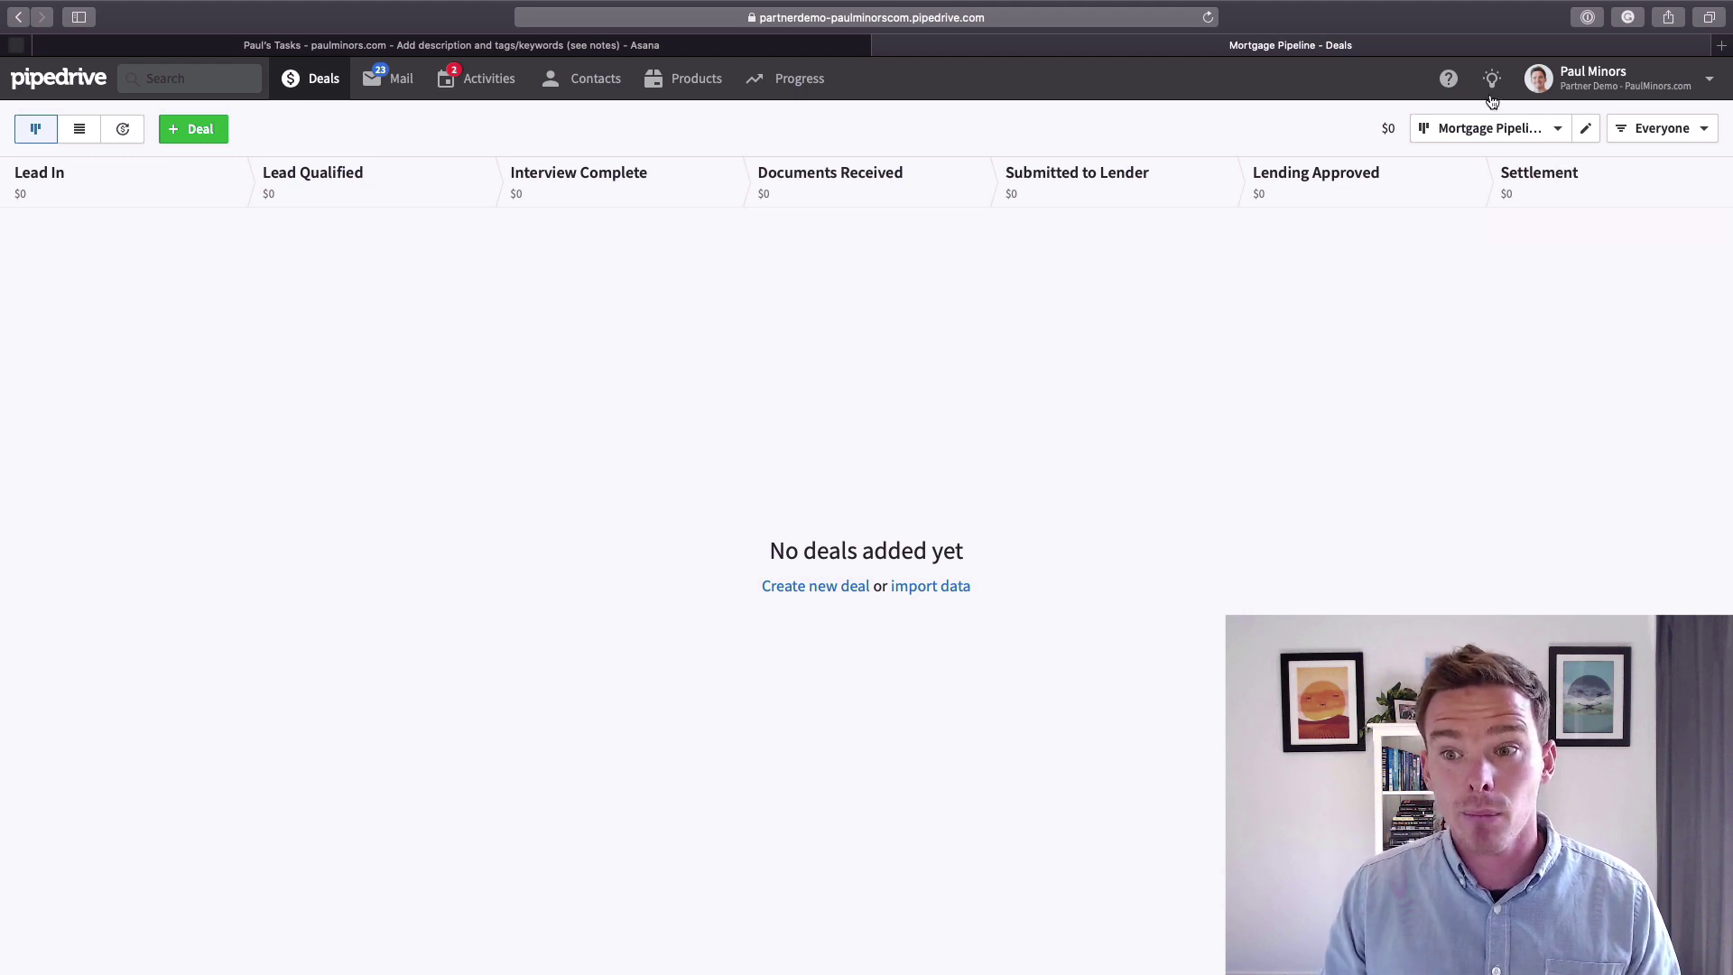
click(1491, 132)
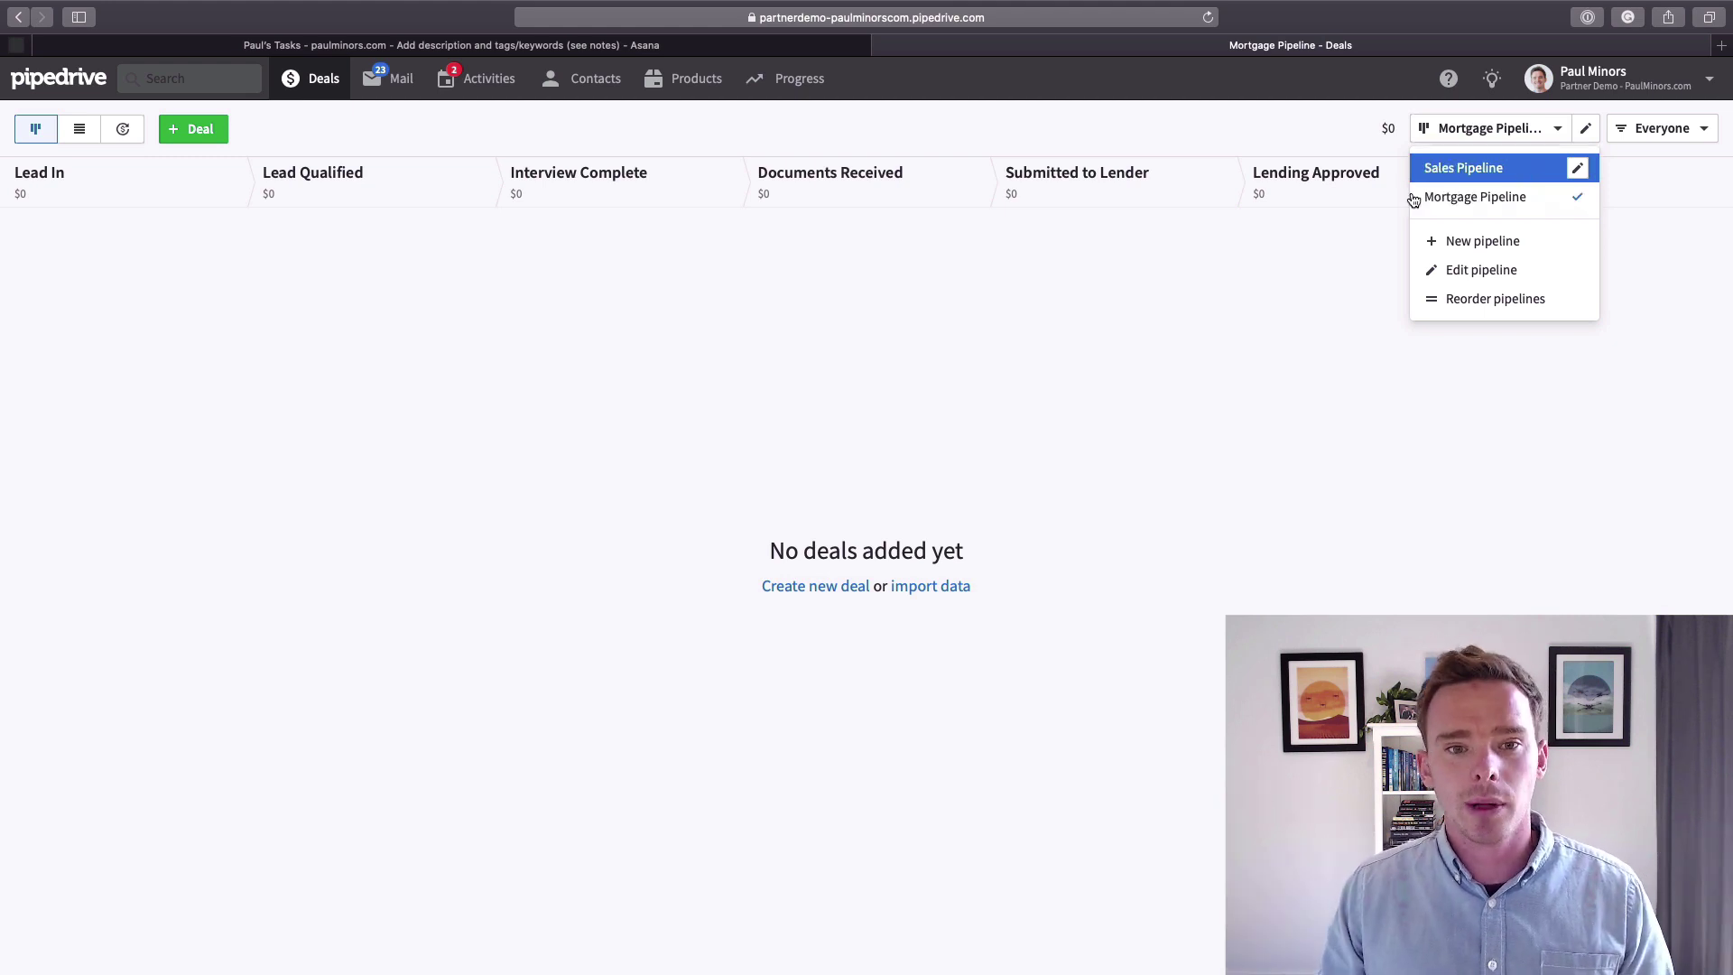
click(1302, 442)
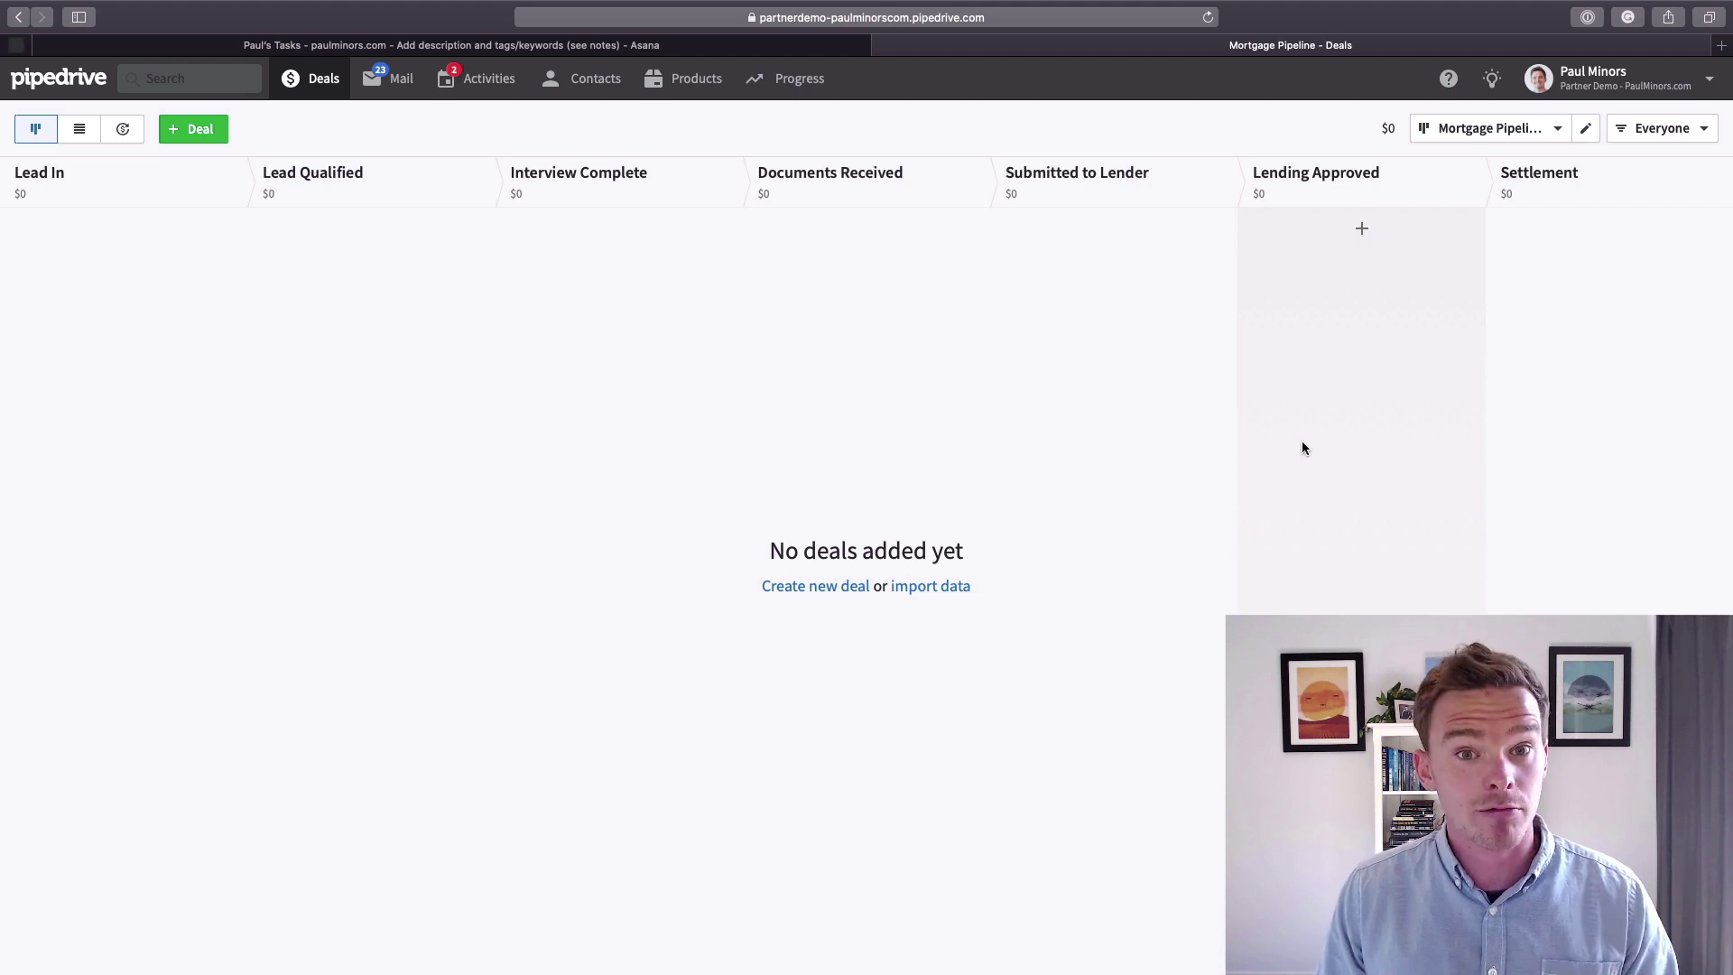
click(1474, 128)
click(1462, 206)
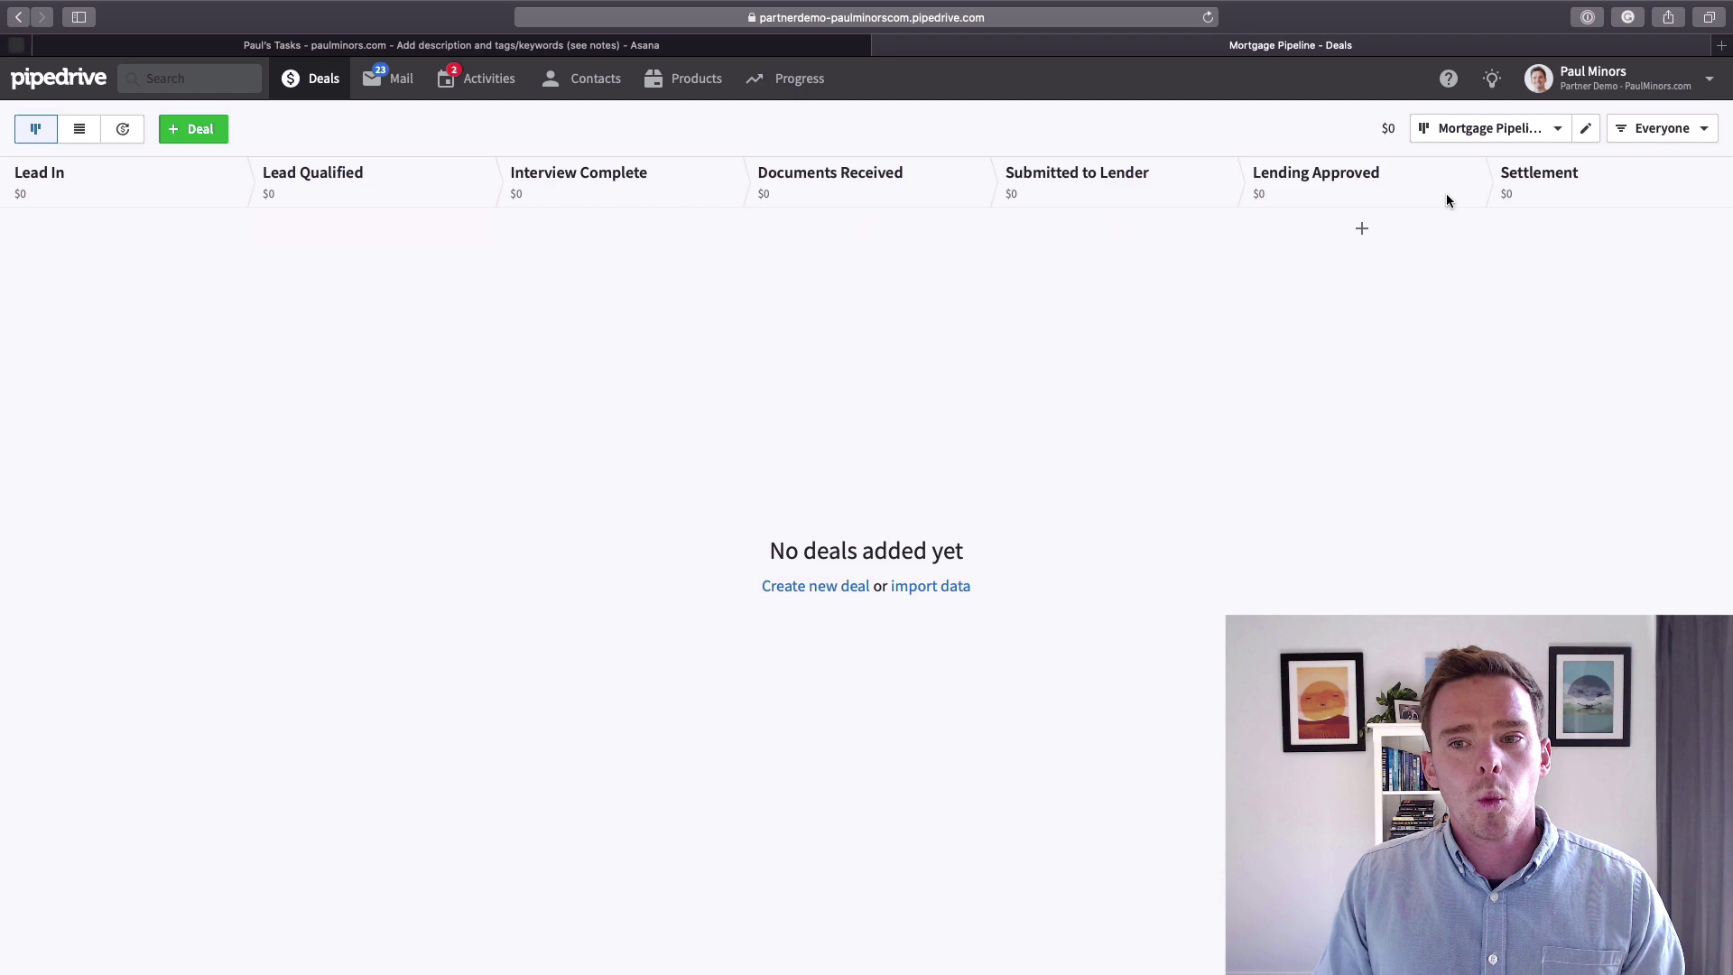
Switch between the Sales and Mortgage pipelines, ending on the Sales Pipeline's six deals.
click(1531, 135)
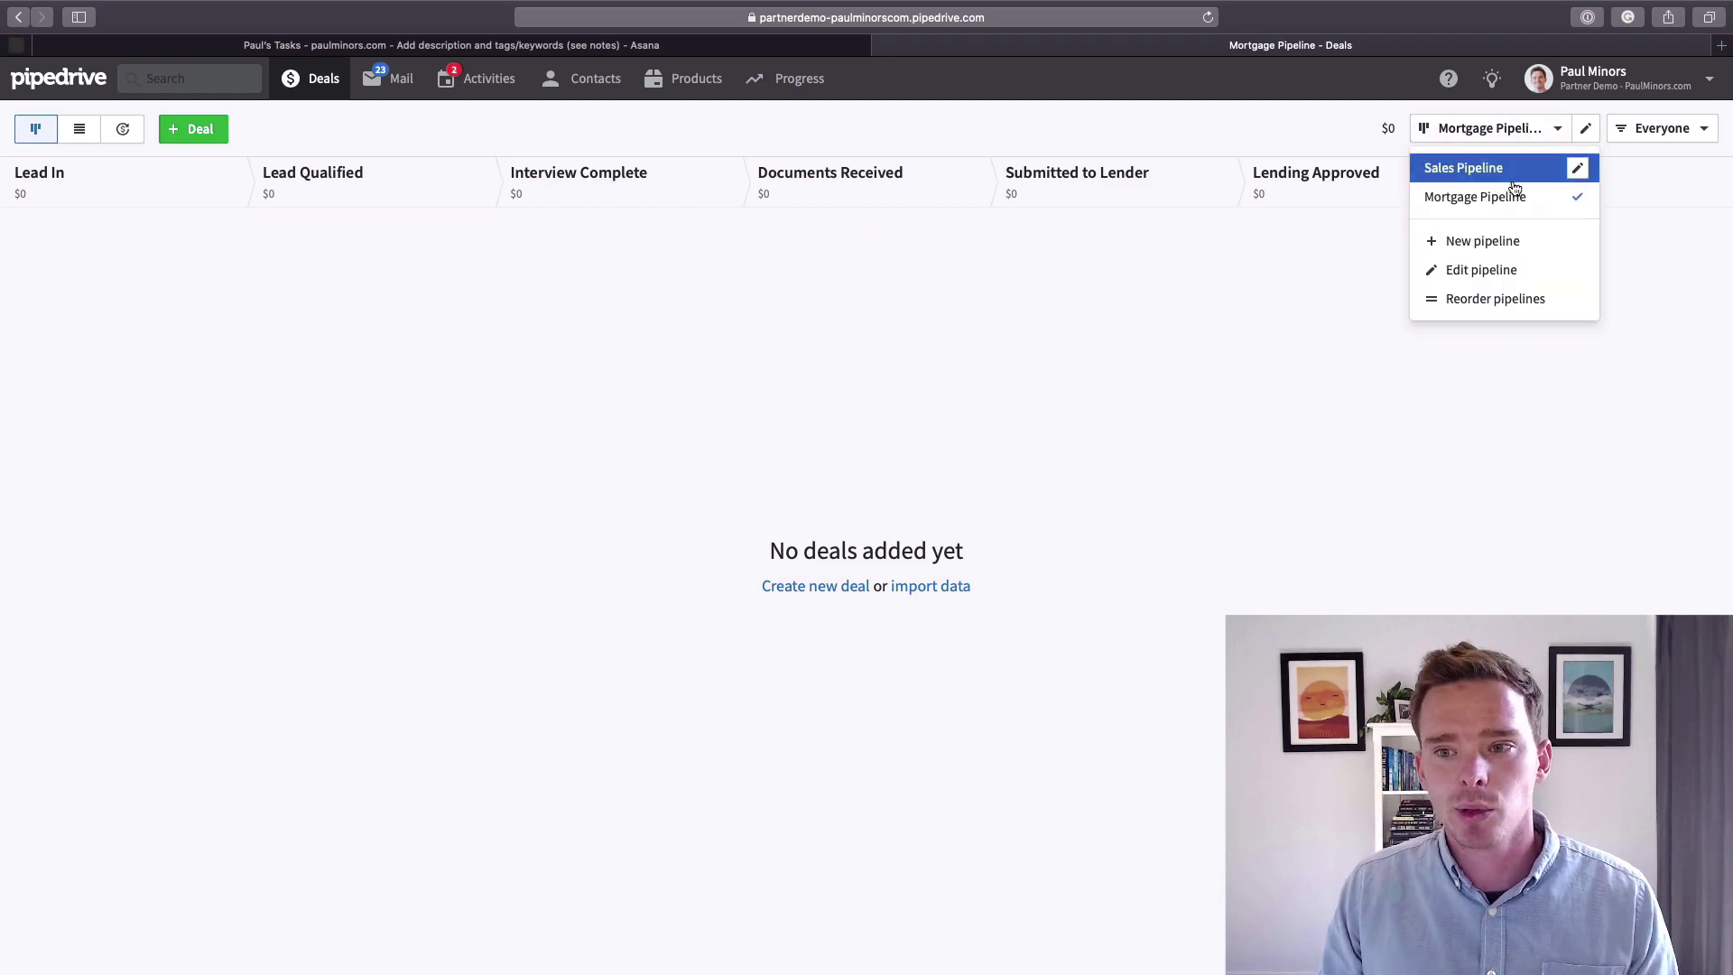
click(1496, 171)
click(1503, 130)
click(1534, 196)
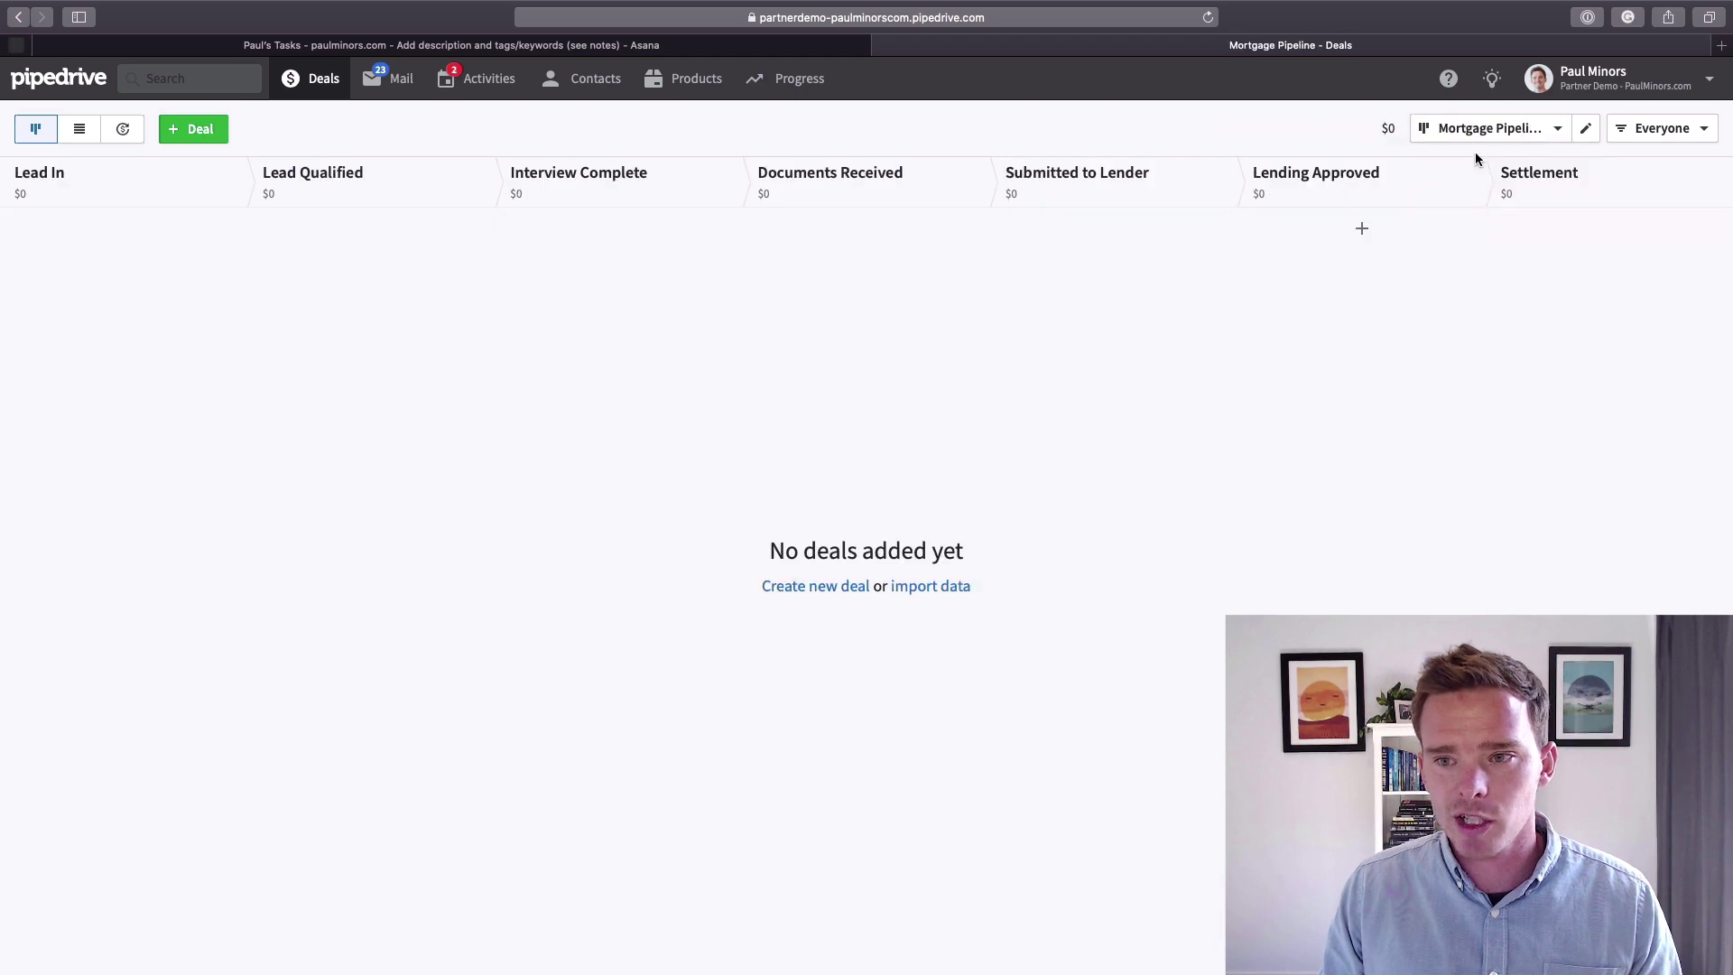
click(1473, 135)
click(1467, 168)
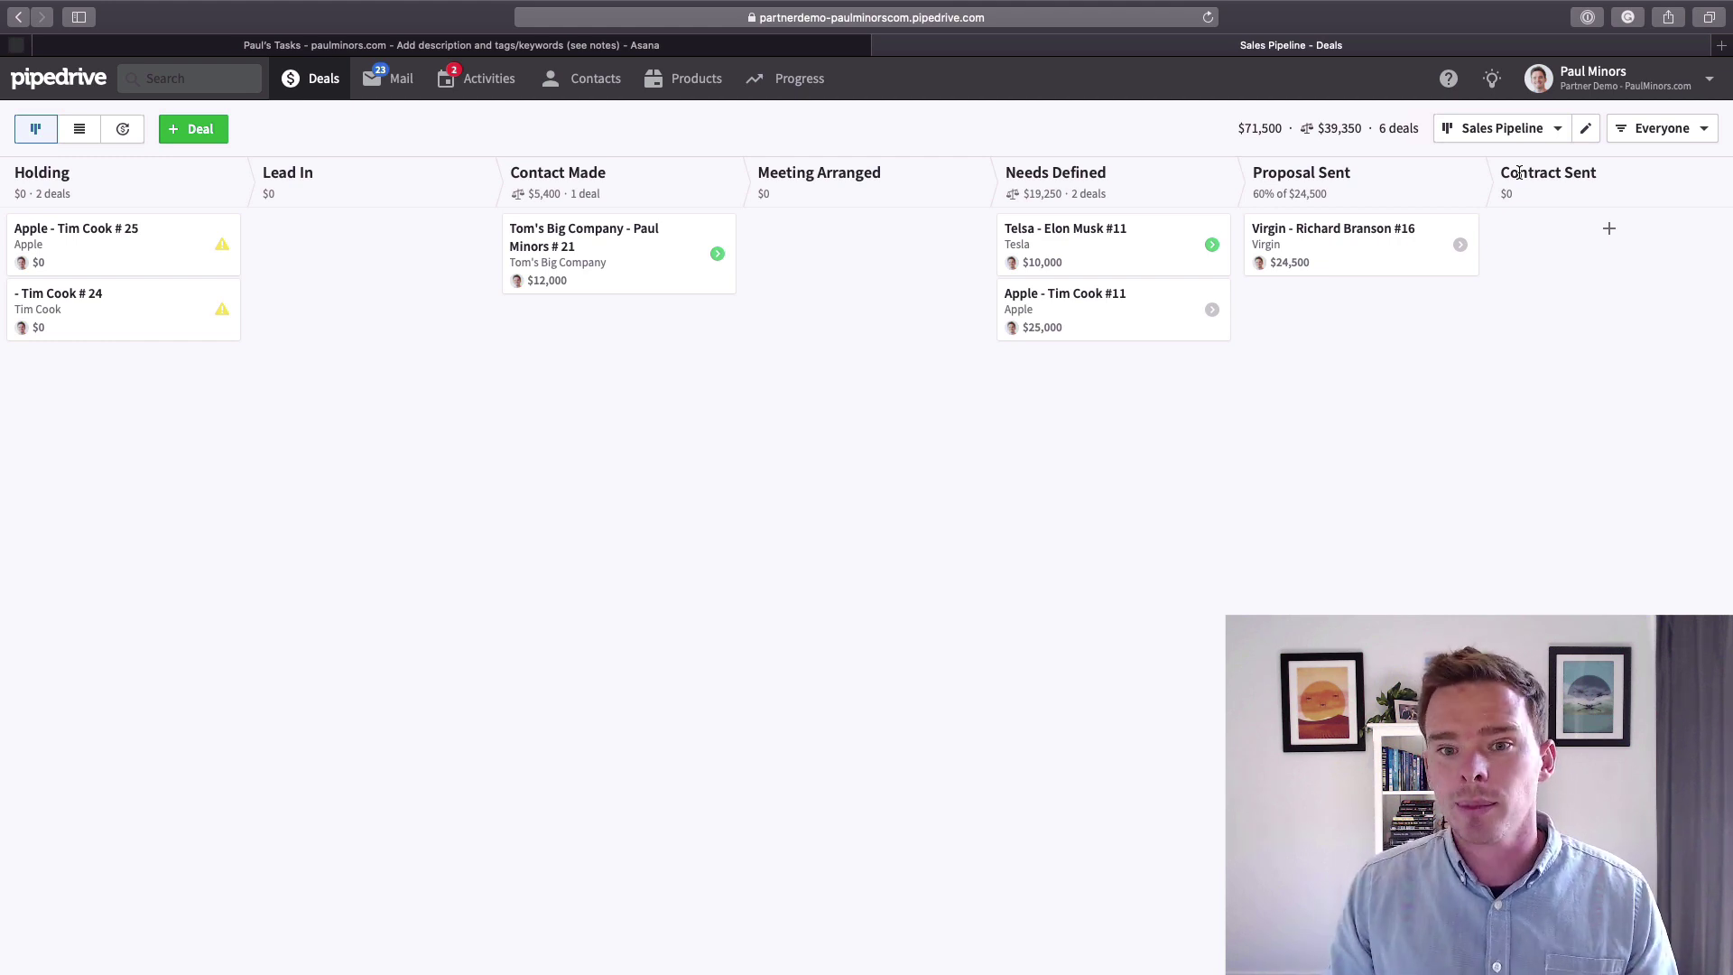
click(1132, 311)
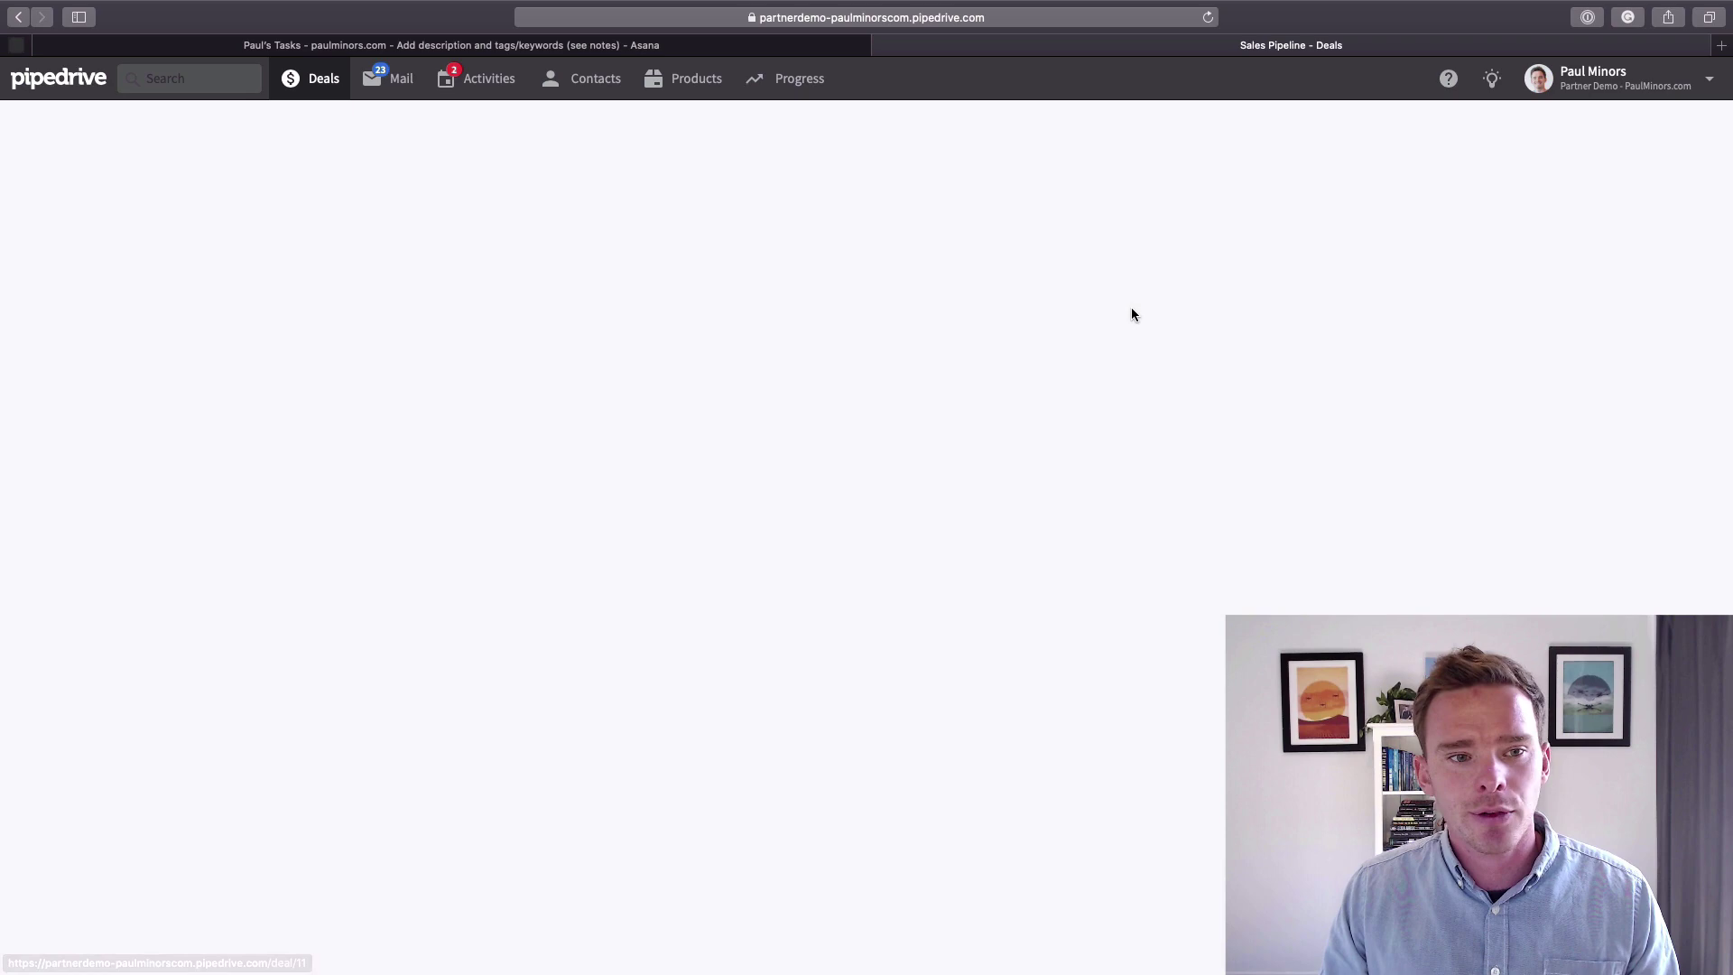
click(374, 204)
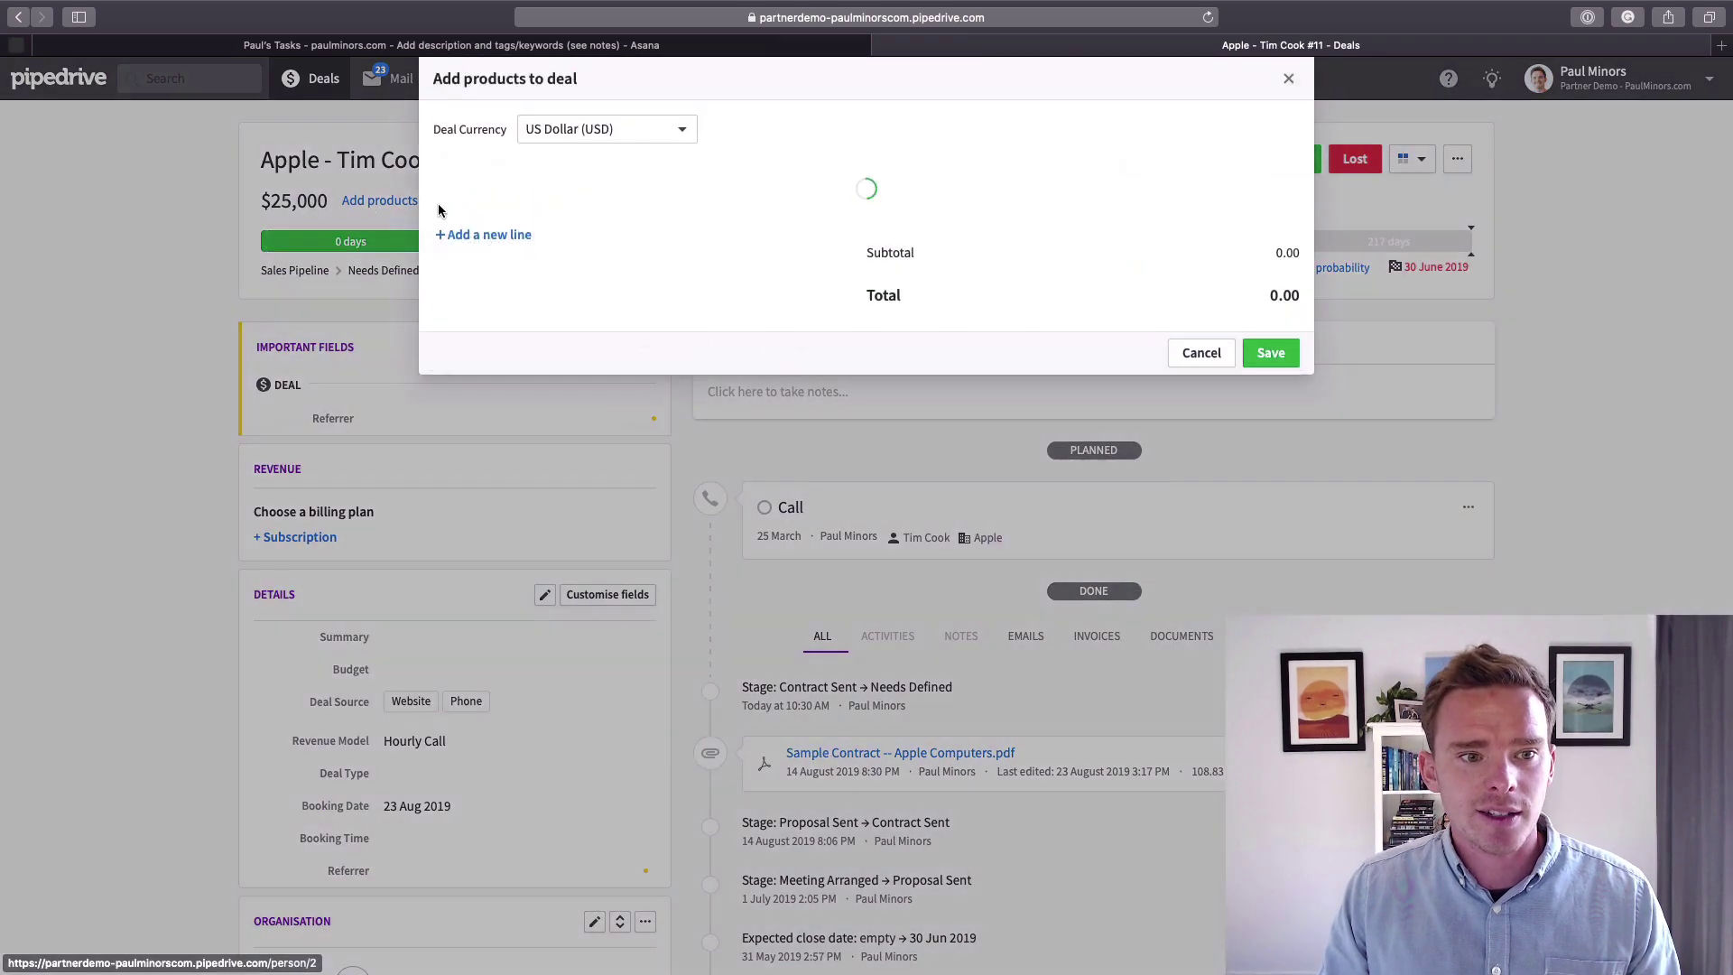
click(527, 205)
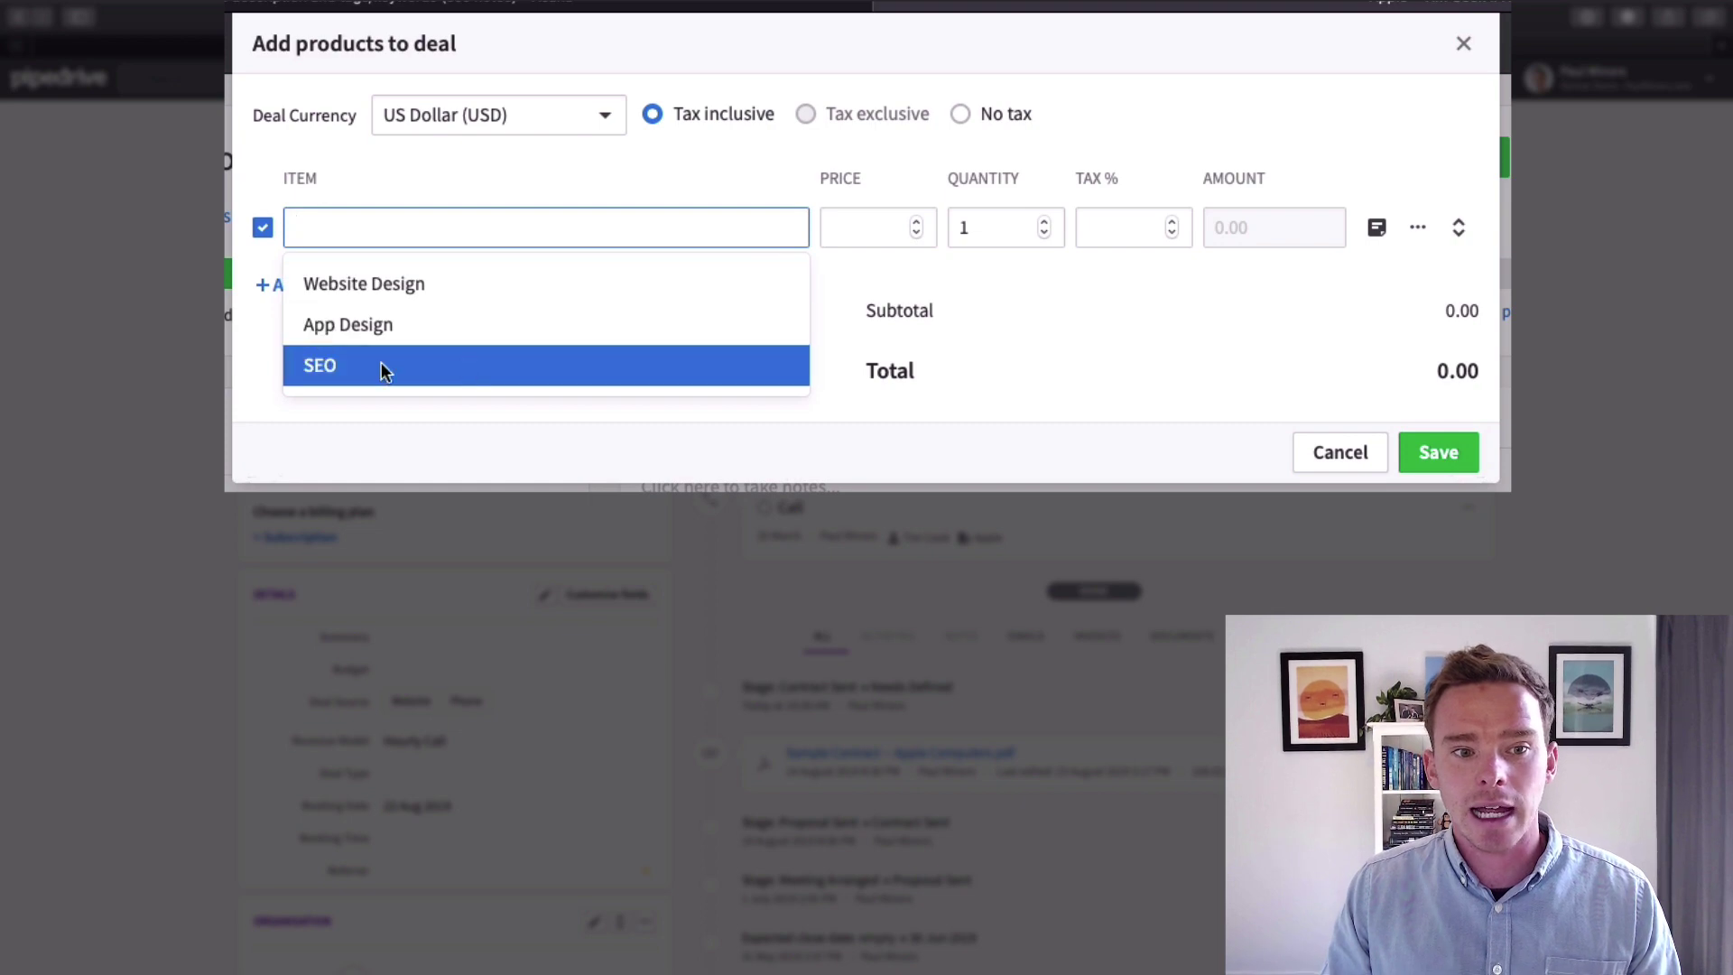
click(1322, 452)
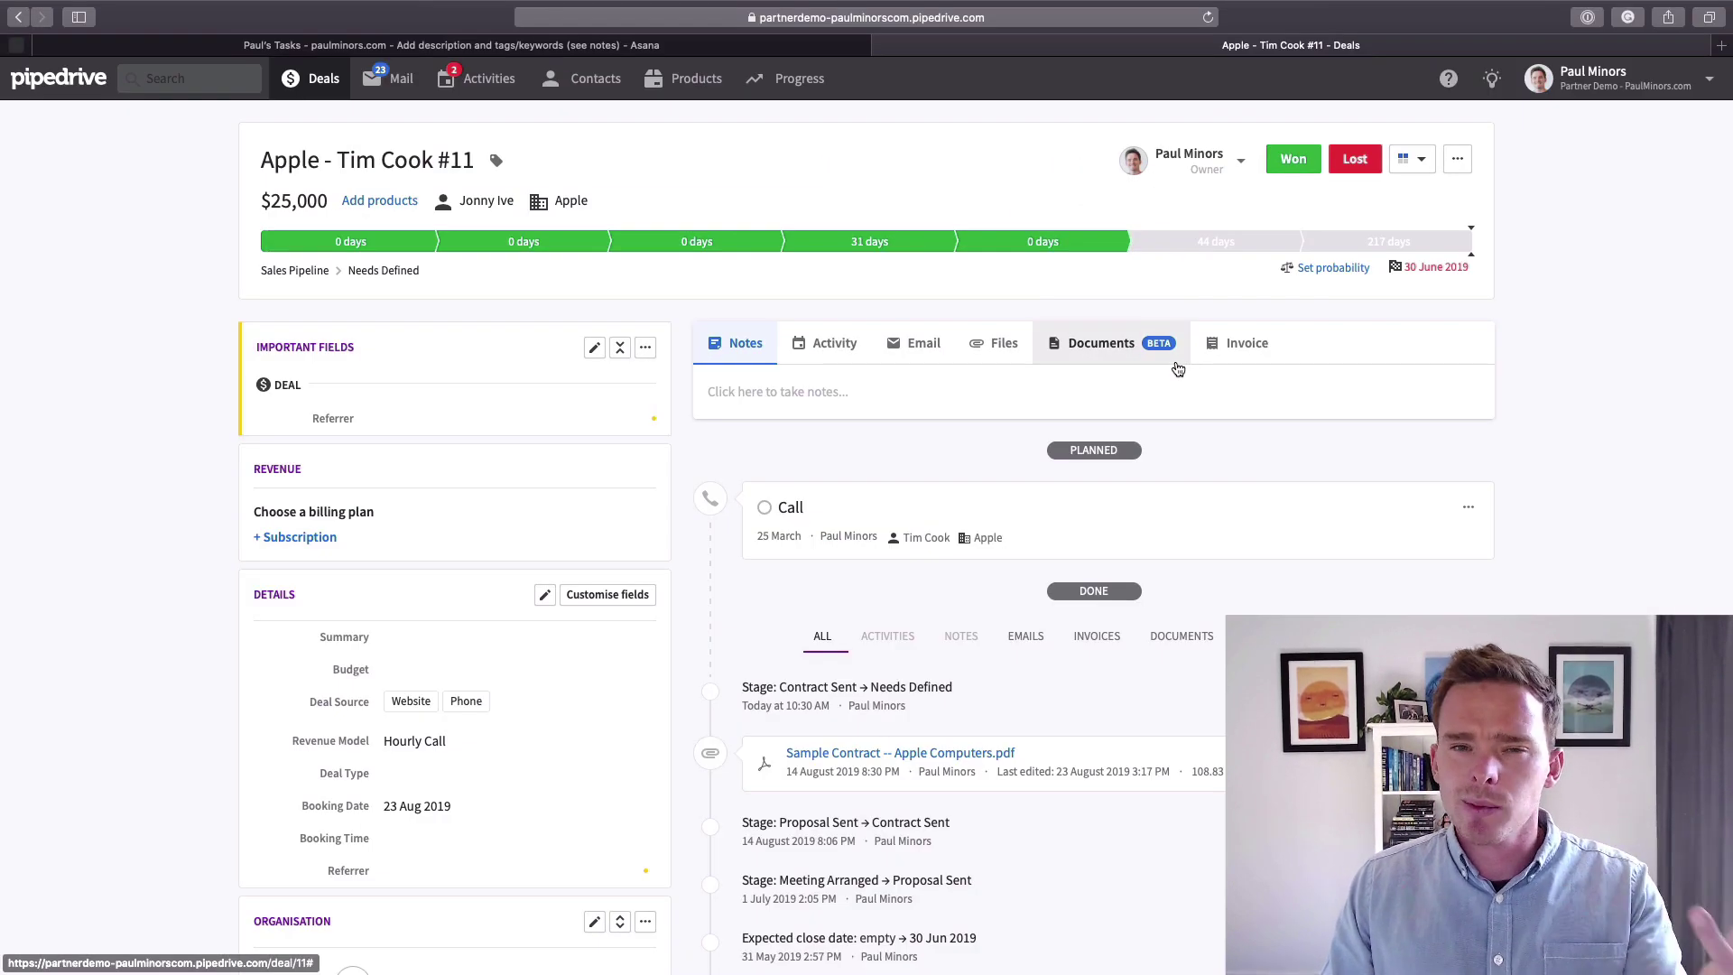
click(307, 82)
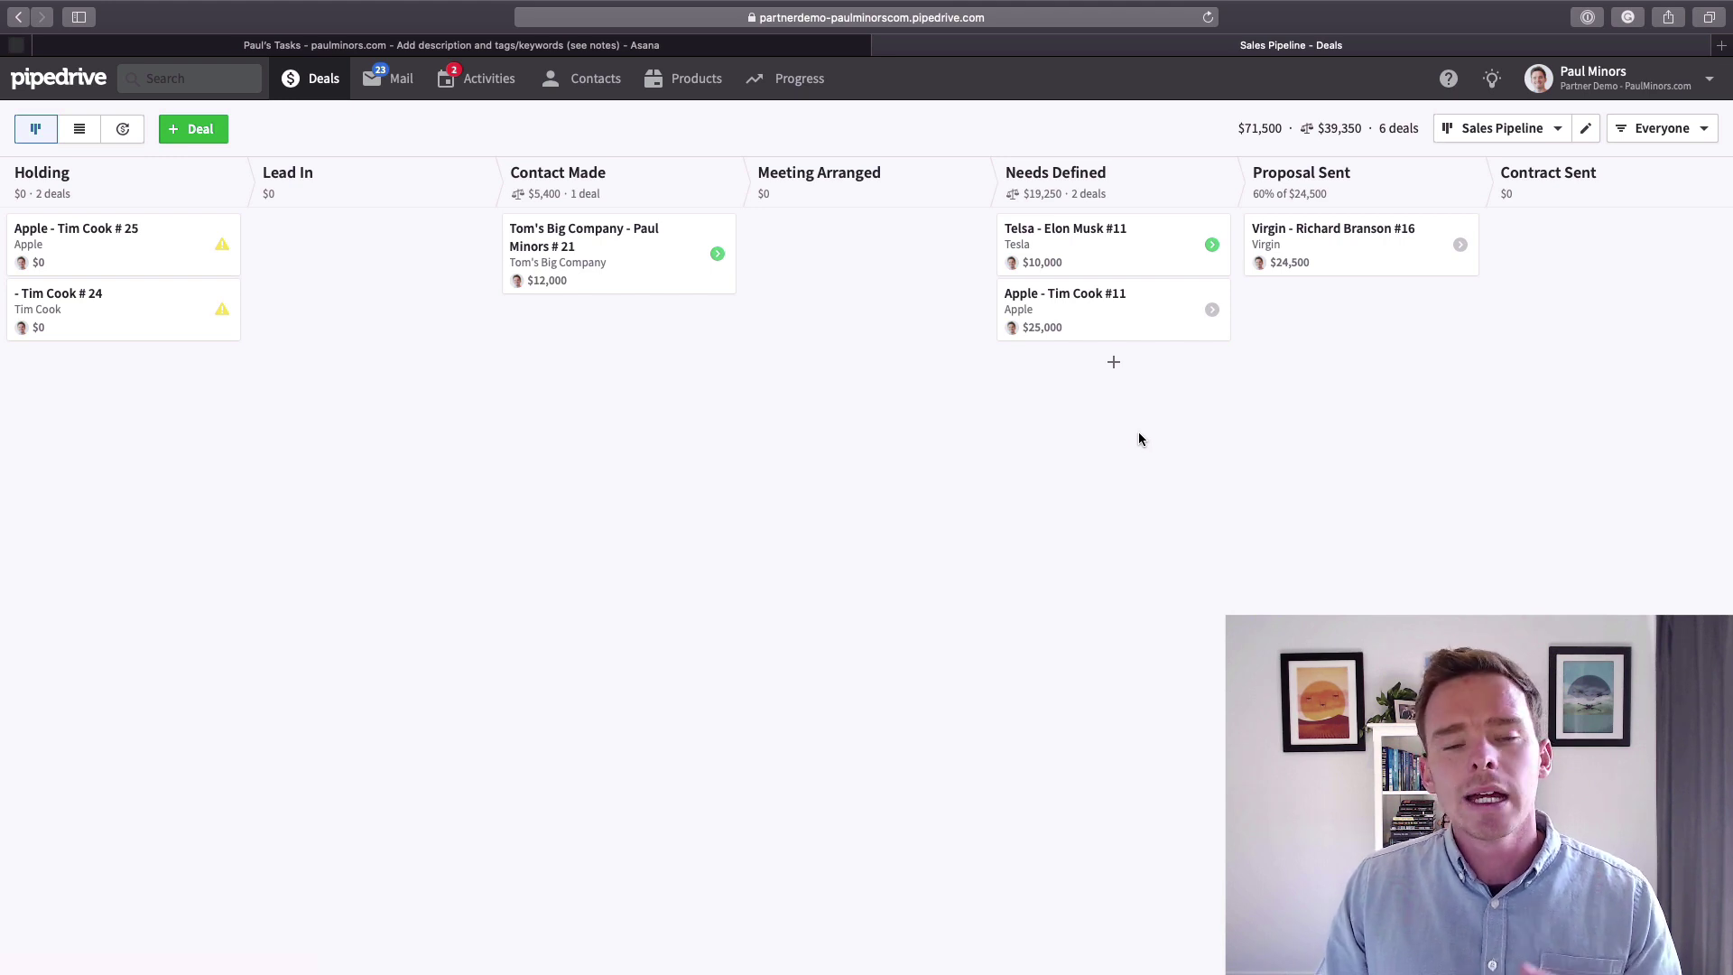
Check the available pipelines, such as Mortgage Pipeline, and stay on Sales Pipeline.
click(1544, 125)
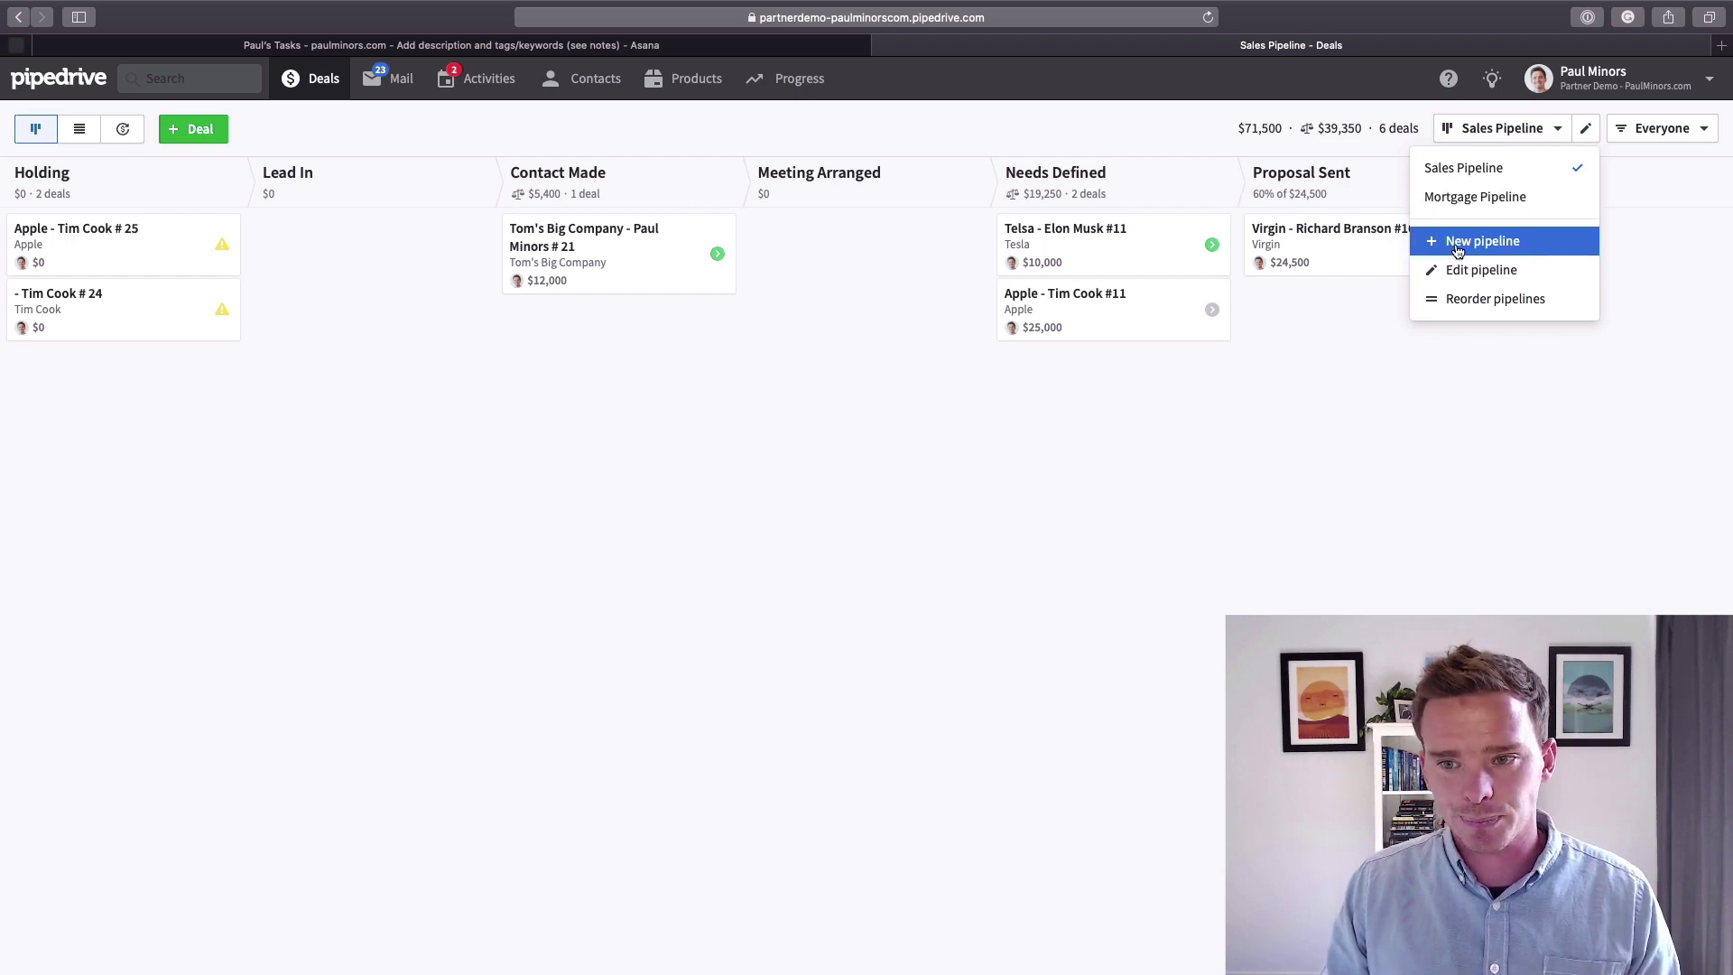
click(1162, 376)
Limit the Sales Pipeline board to the current user's own deals with the owner filter.
click(1663, 127)
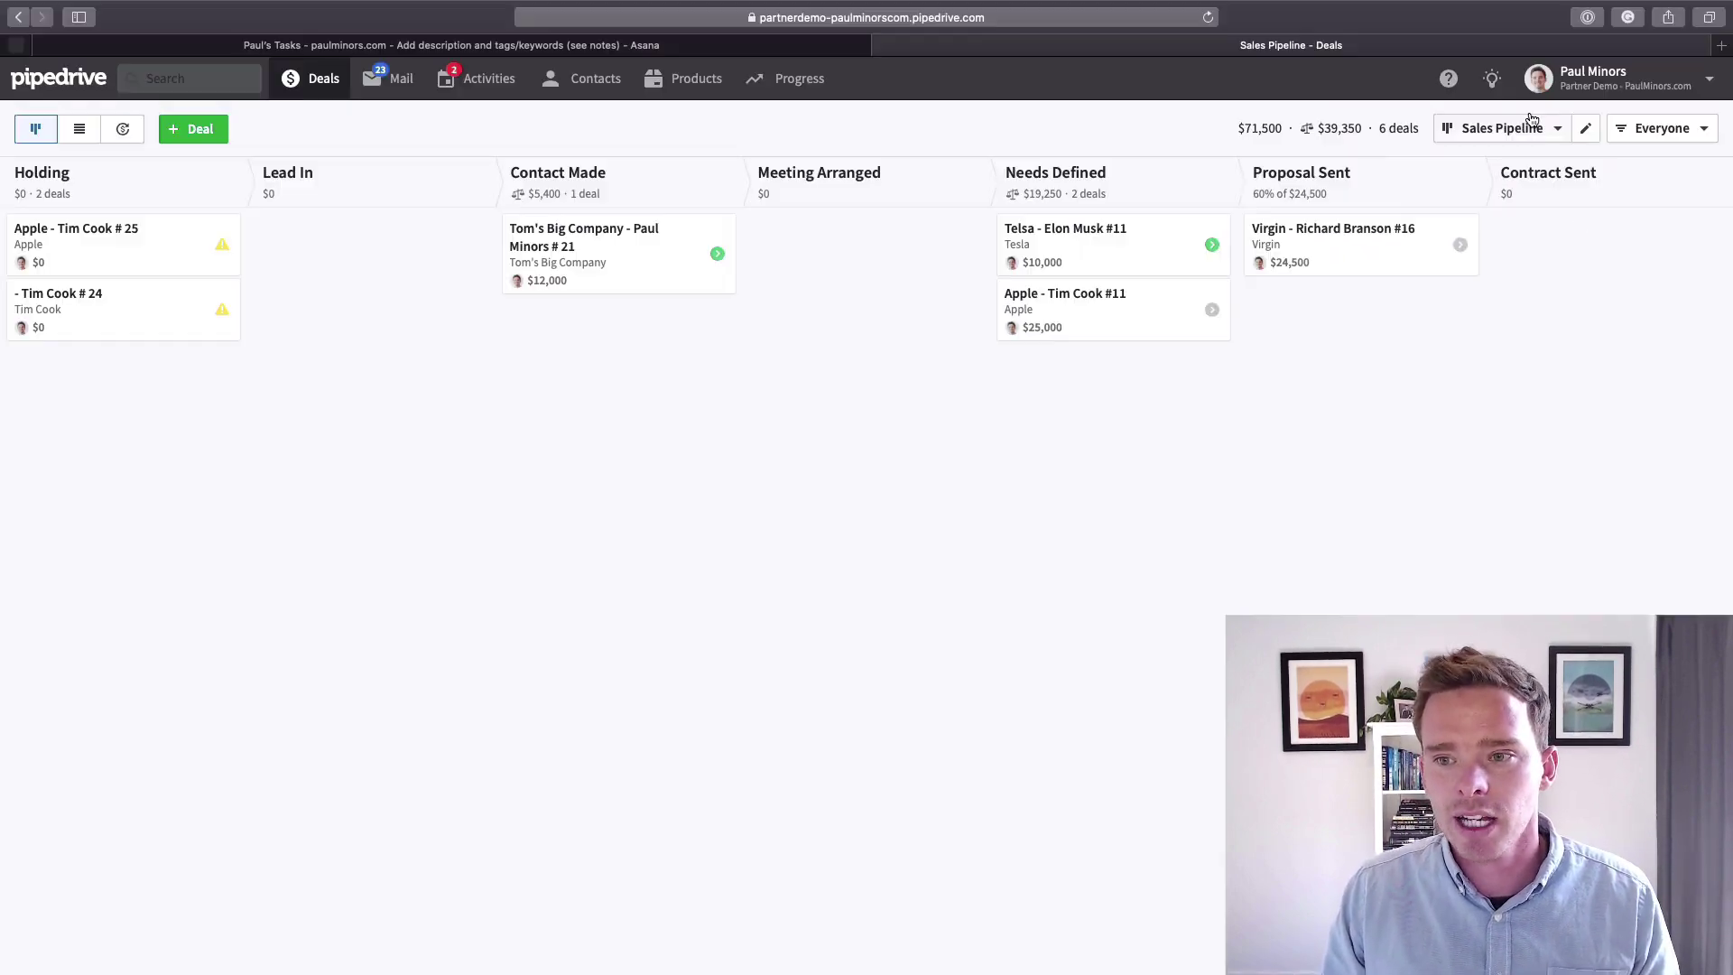
click(1531, 127)
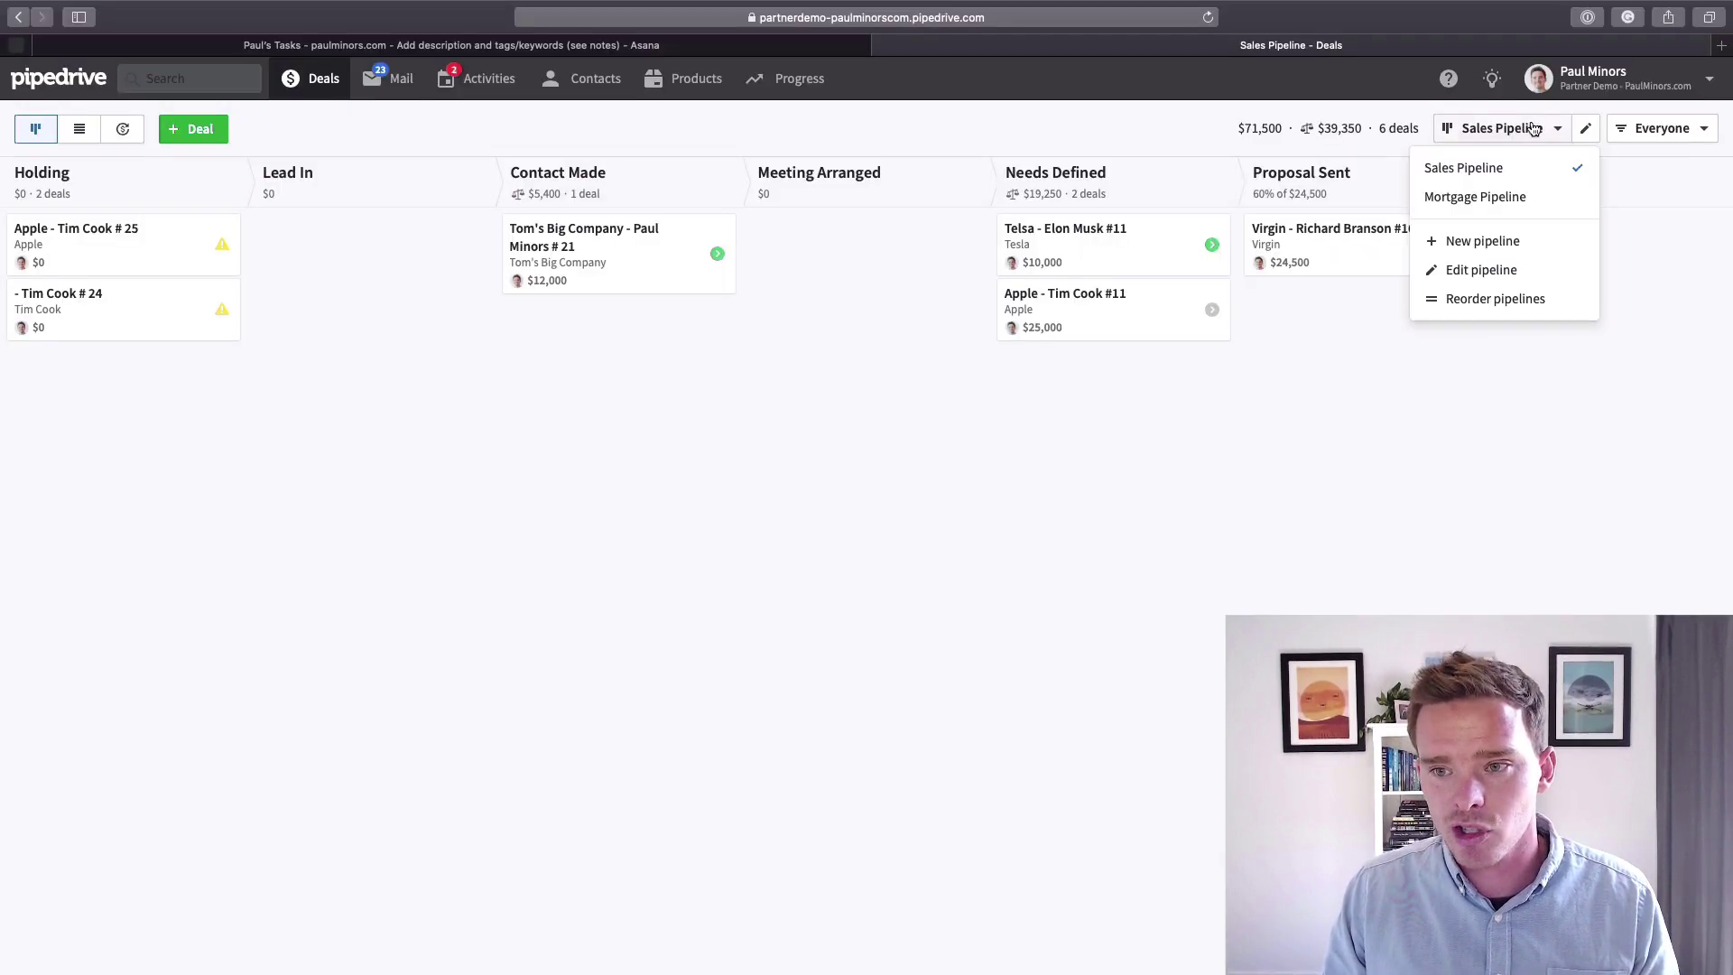
click(1690, 174)
click(1691, 129)
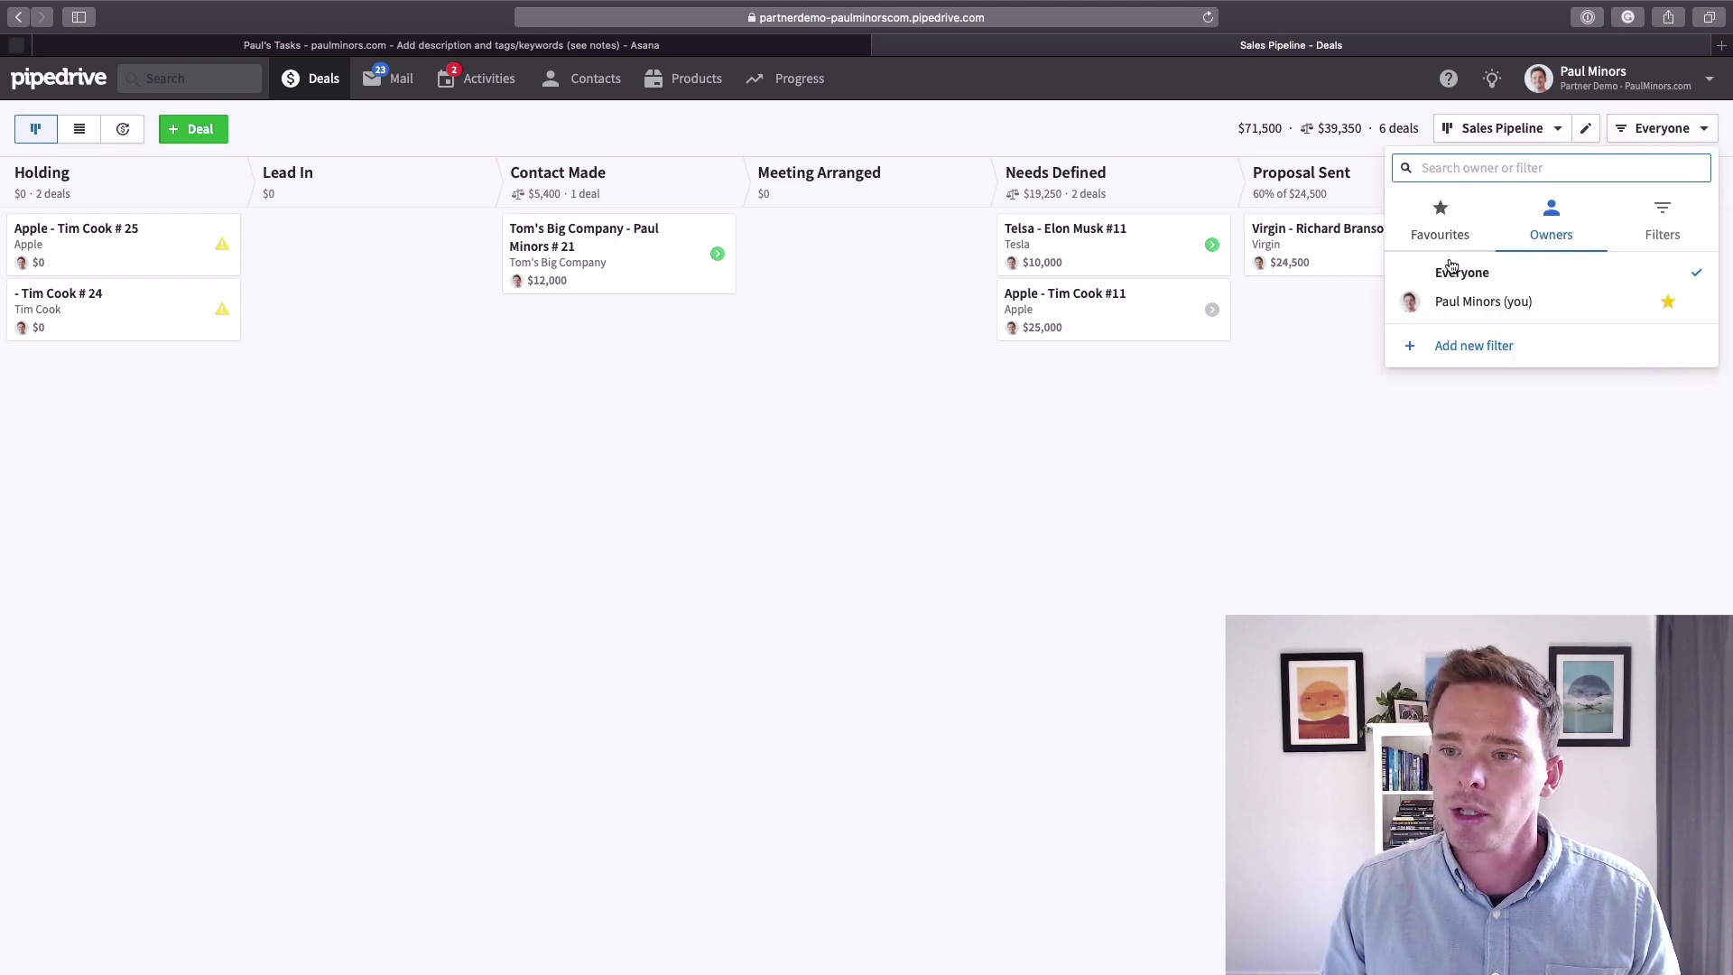
click(1509, 302)
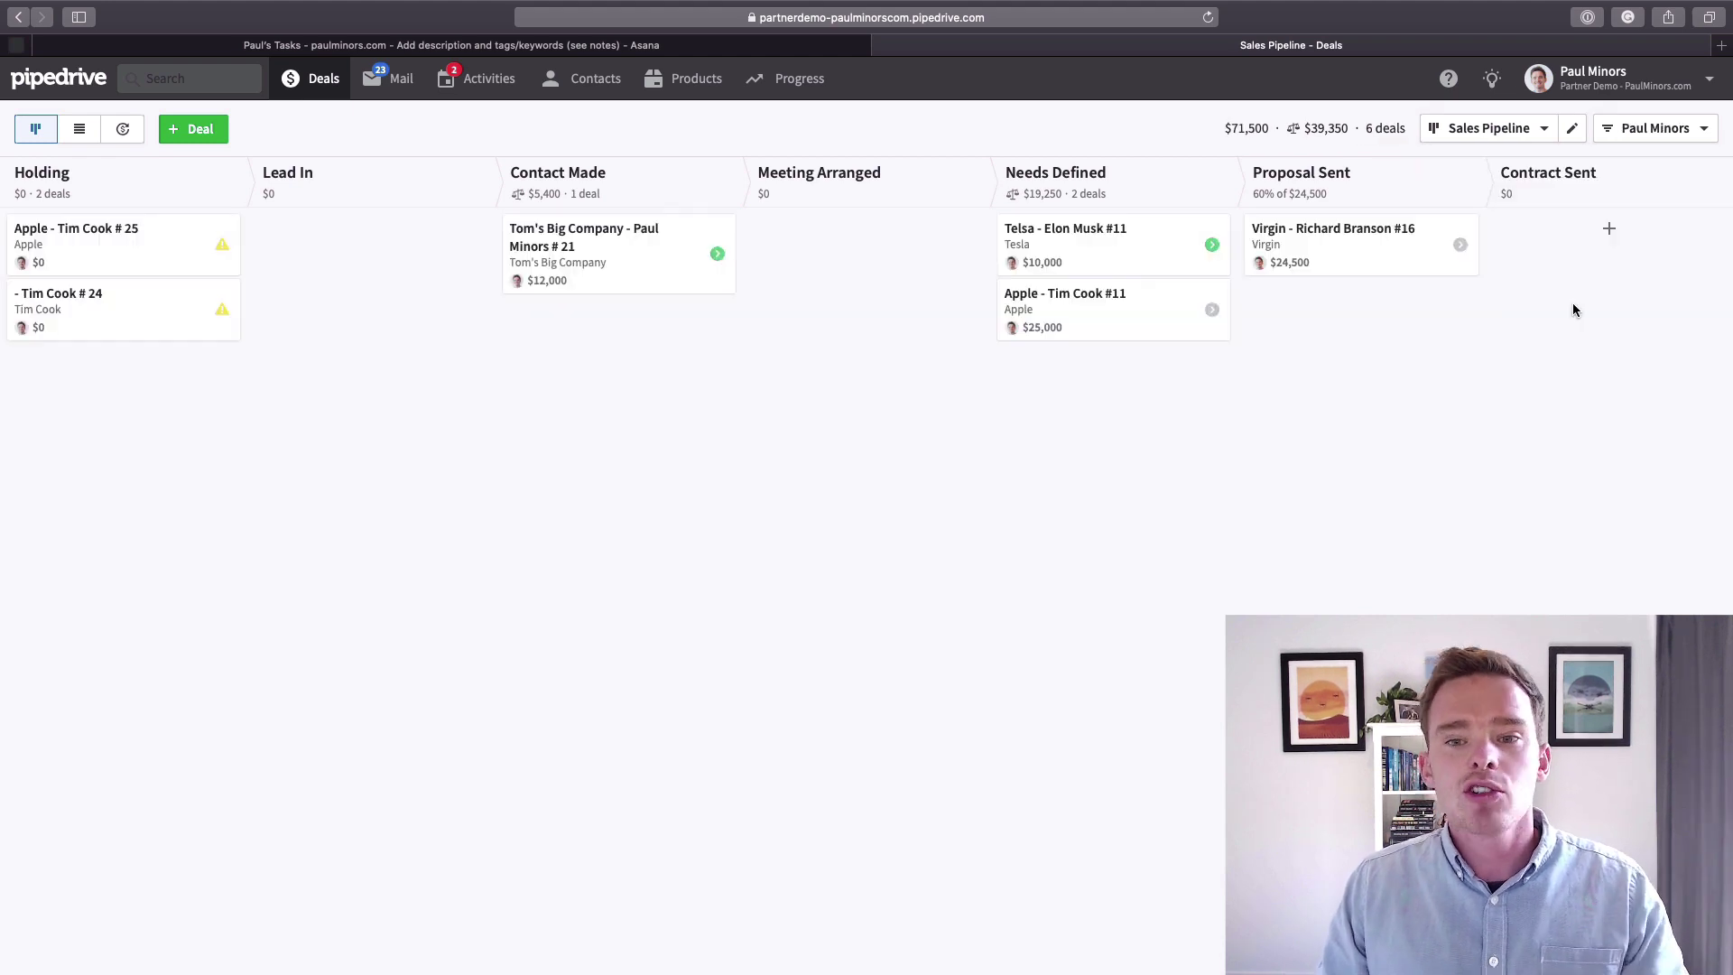
click(1620, 128)
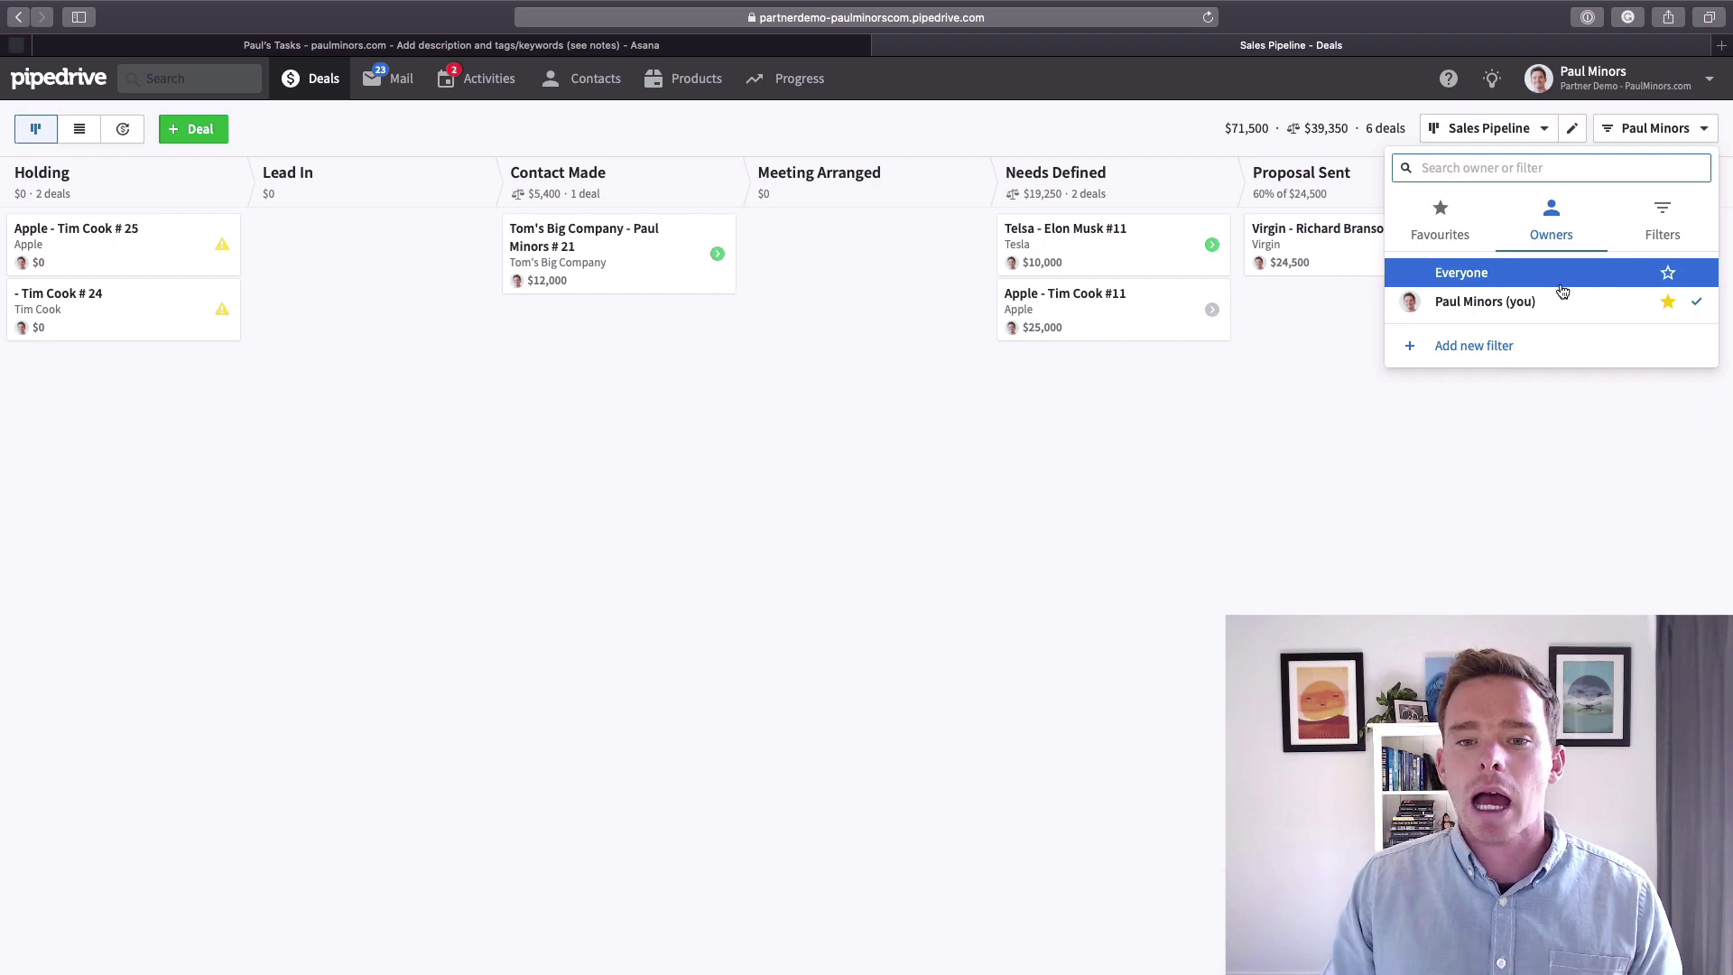
click(1535, 301)
Open the Telsa deal #11, cancel transferring its ownership, and return to the deals board.
click(1082, 247)
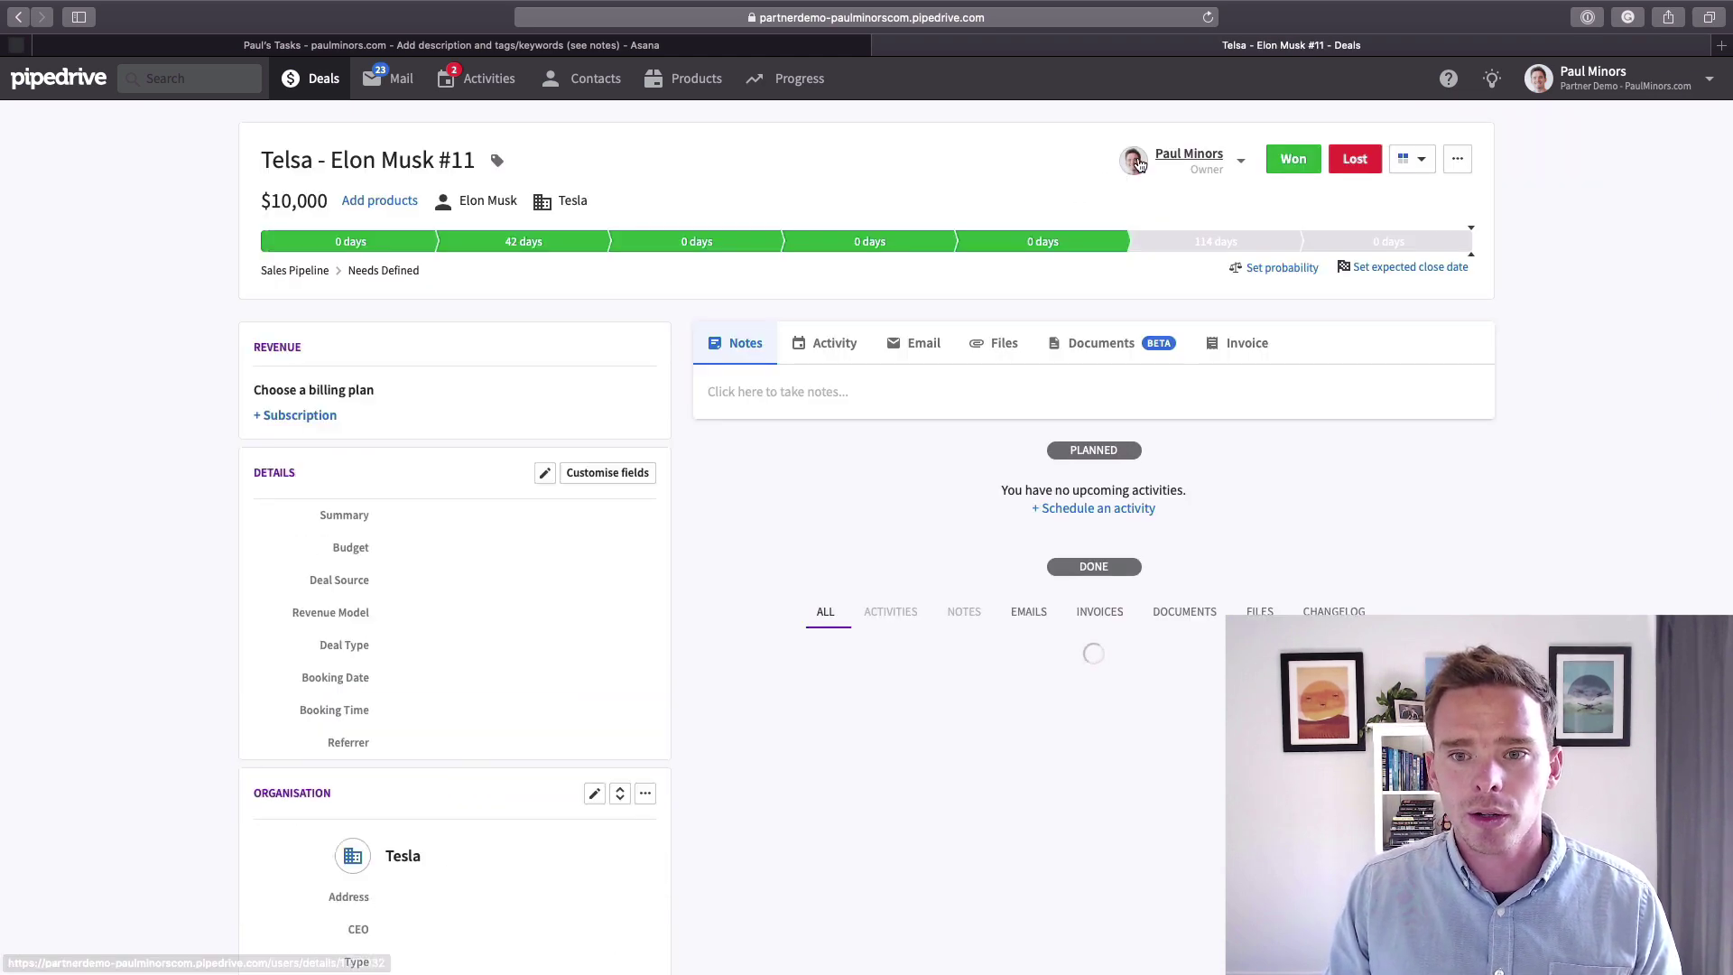
click(1236, 163)
click(1177, 236)
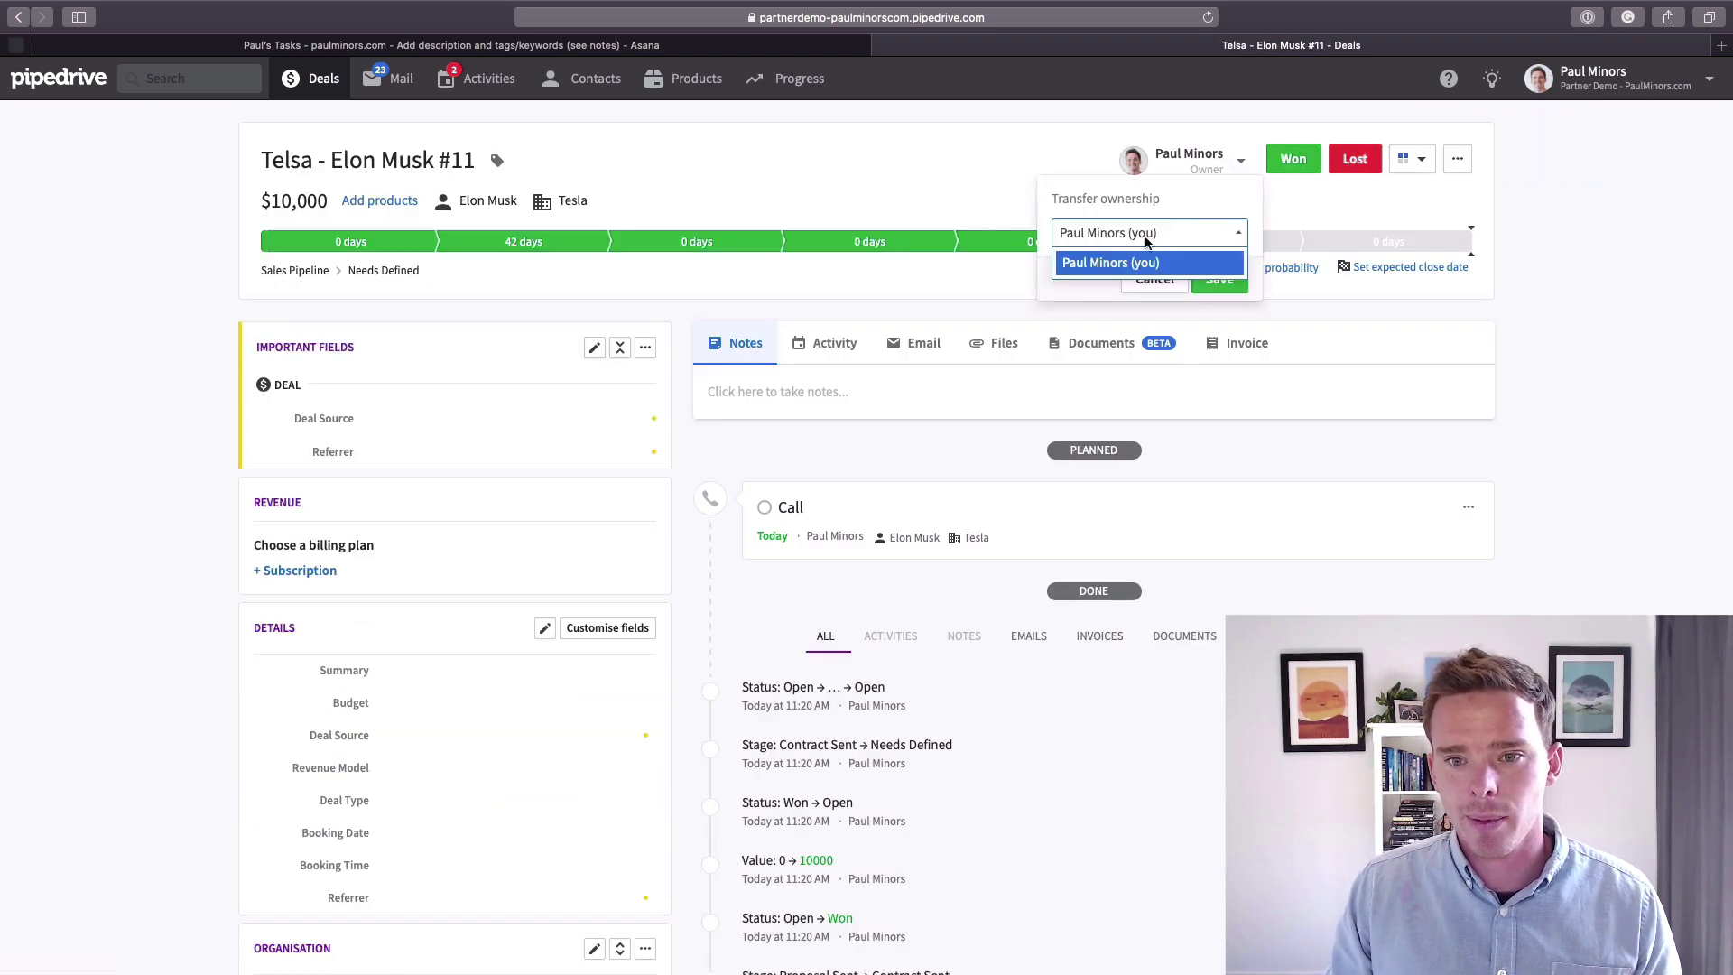
click(1118, 206)
click(1156, 279)
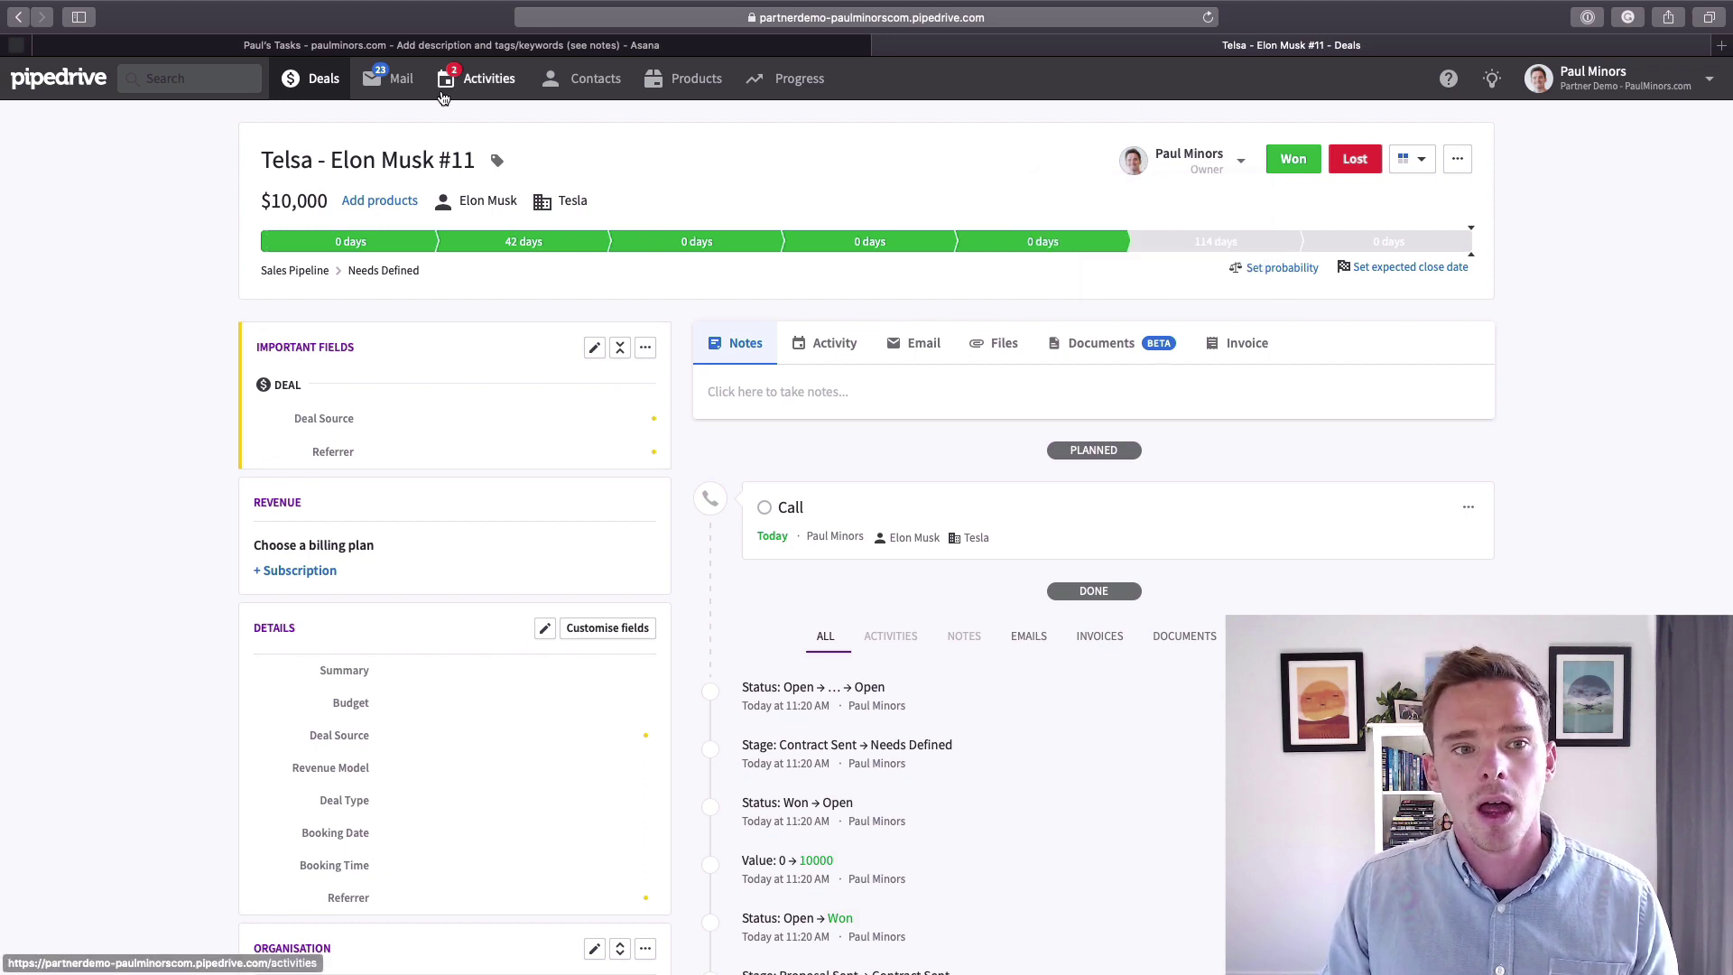
click(316, 78)
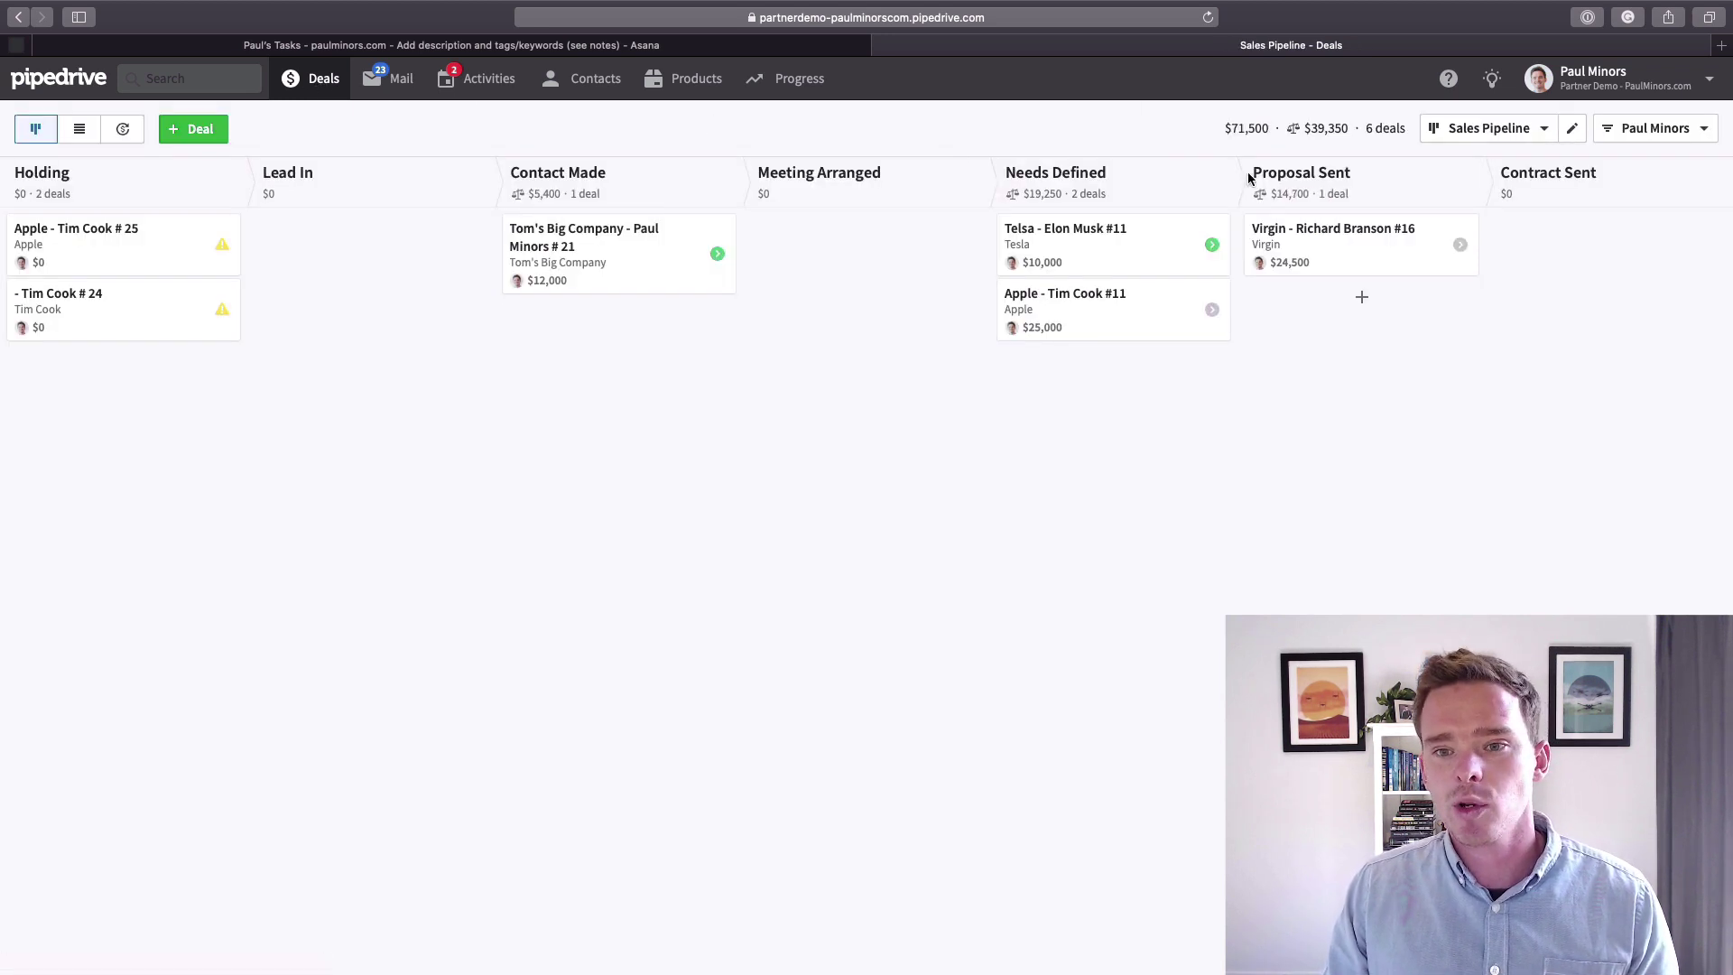
Toggle the owner filter to Everyone and back to your own deals, then view saved filters.
click(1618, 135)
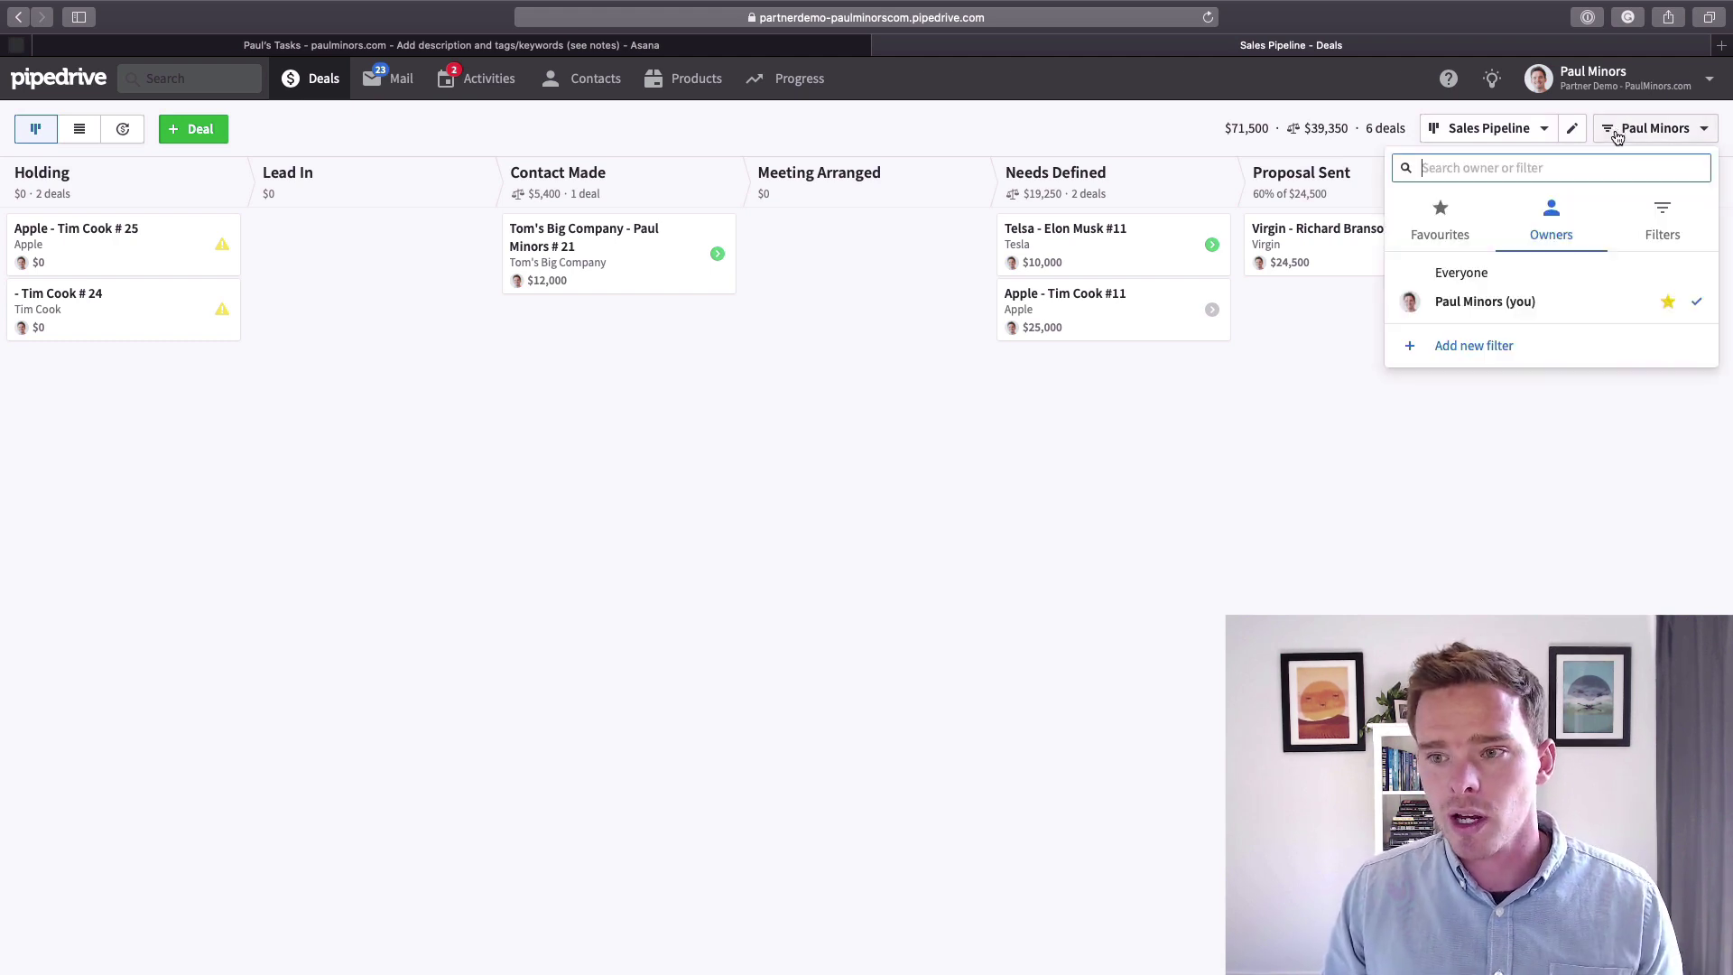
click(1534, 271)
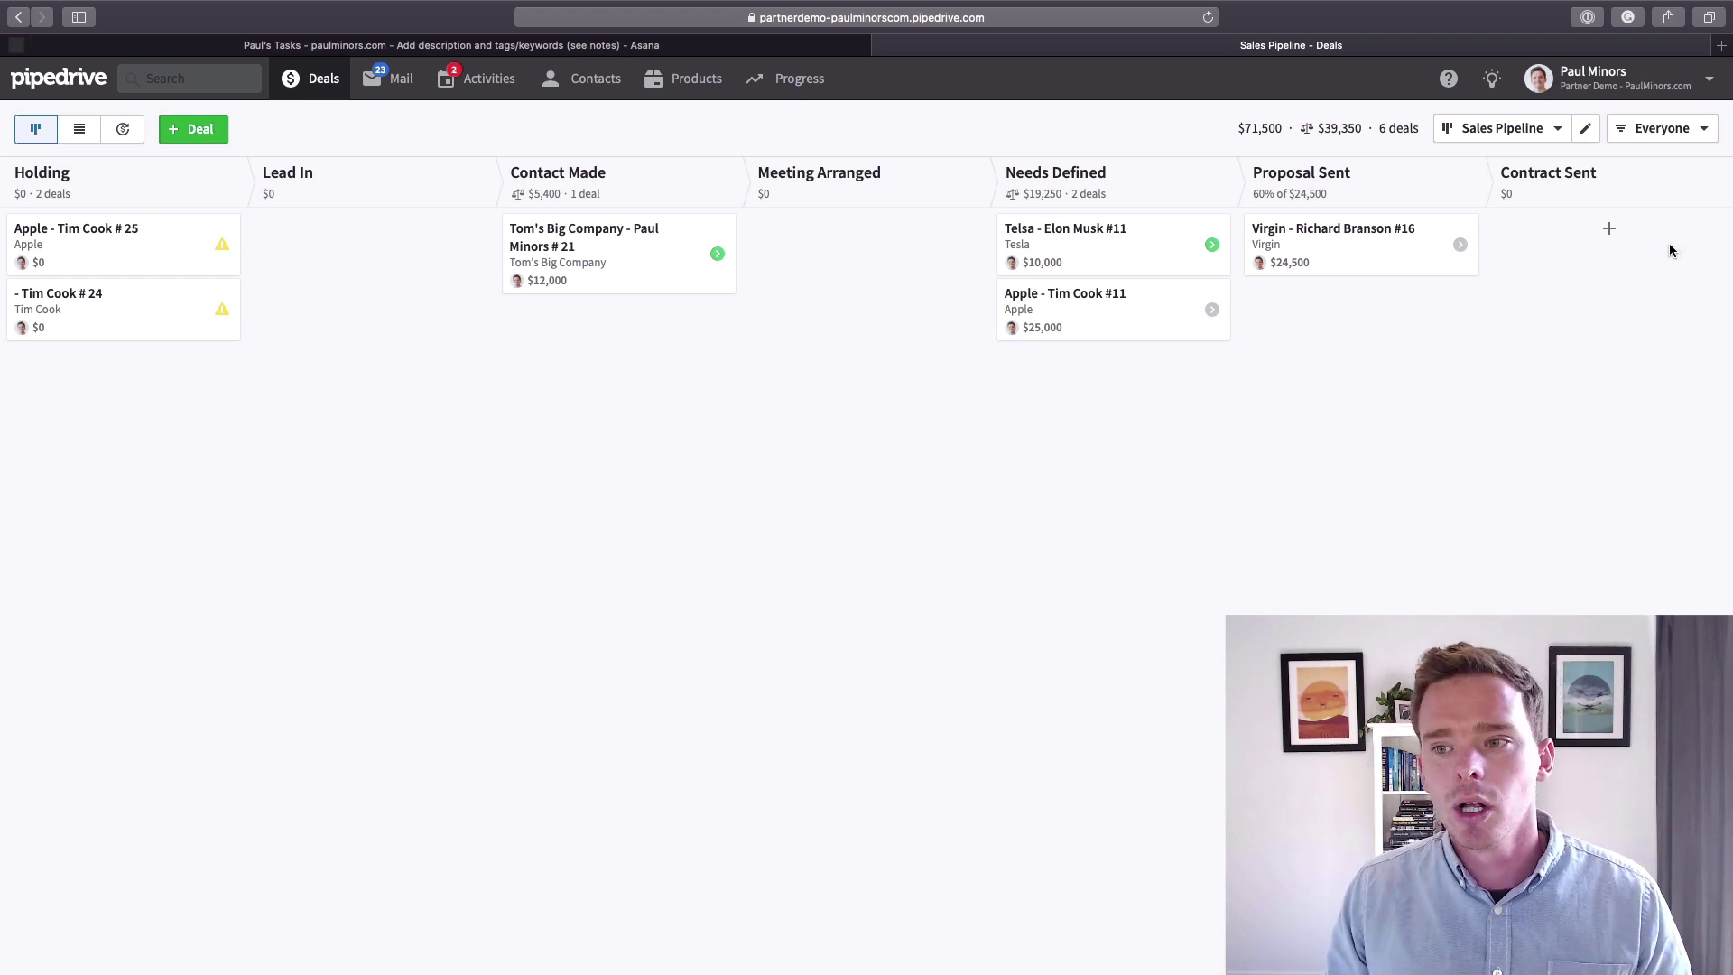
click(1657, 129)
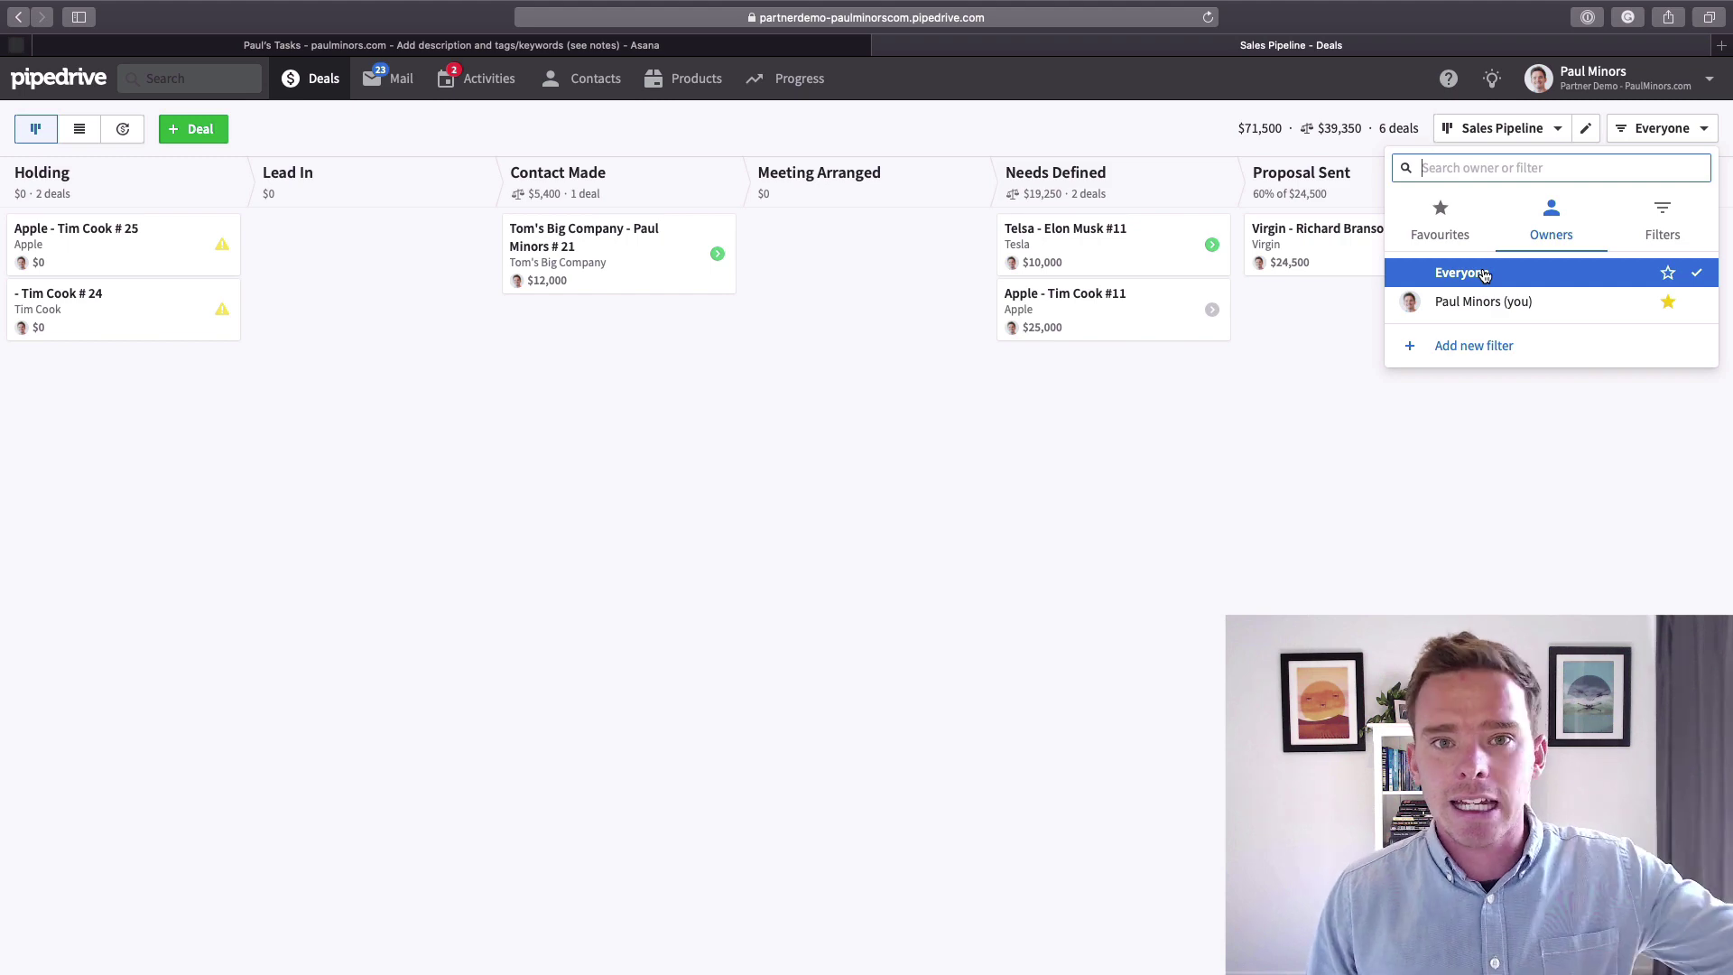
click(1501, 299)
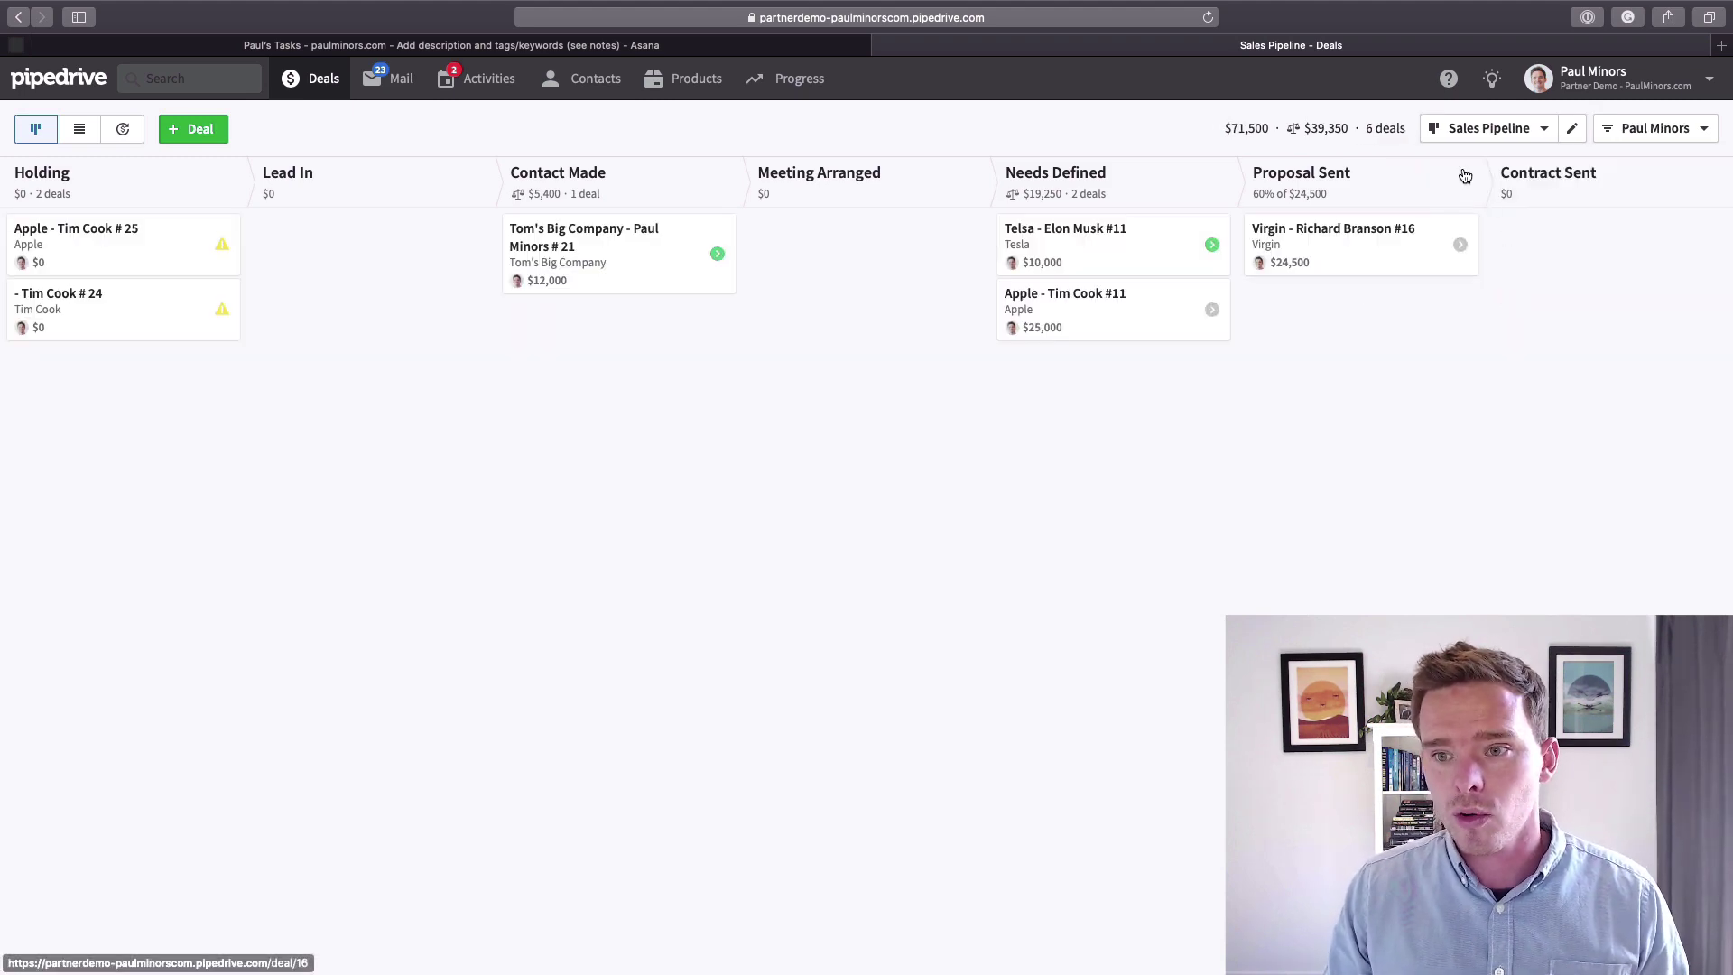
click(1668, 132)
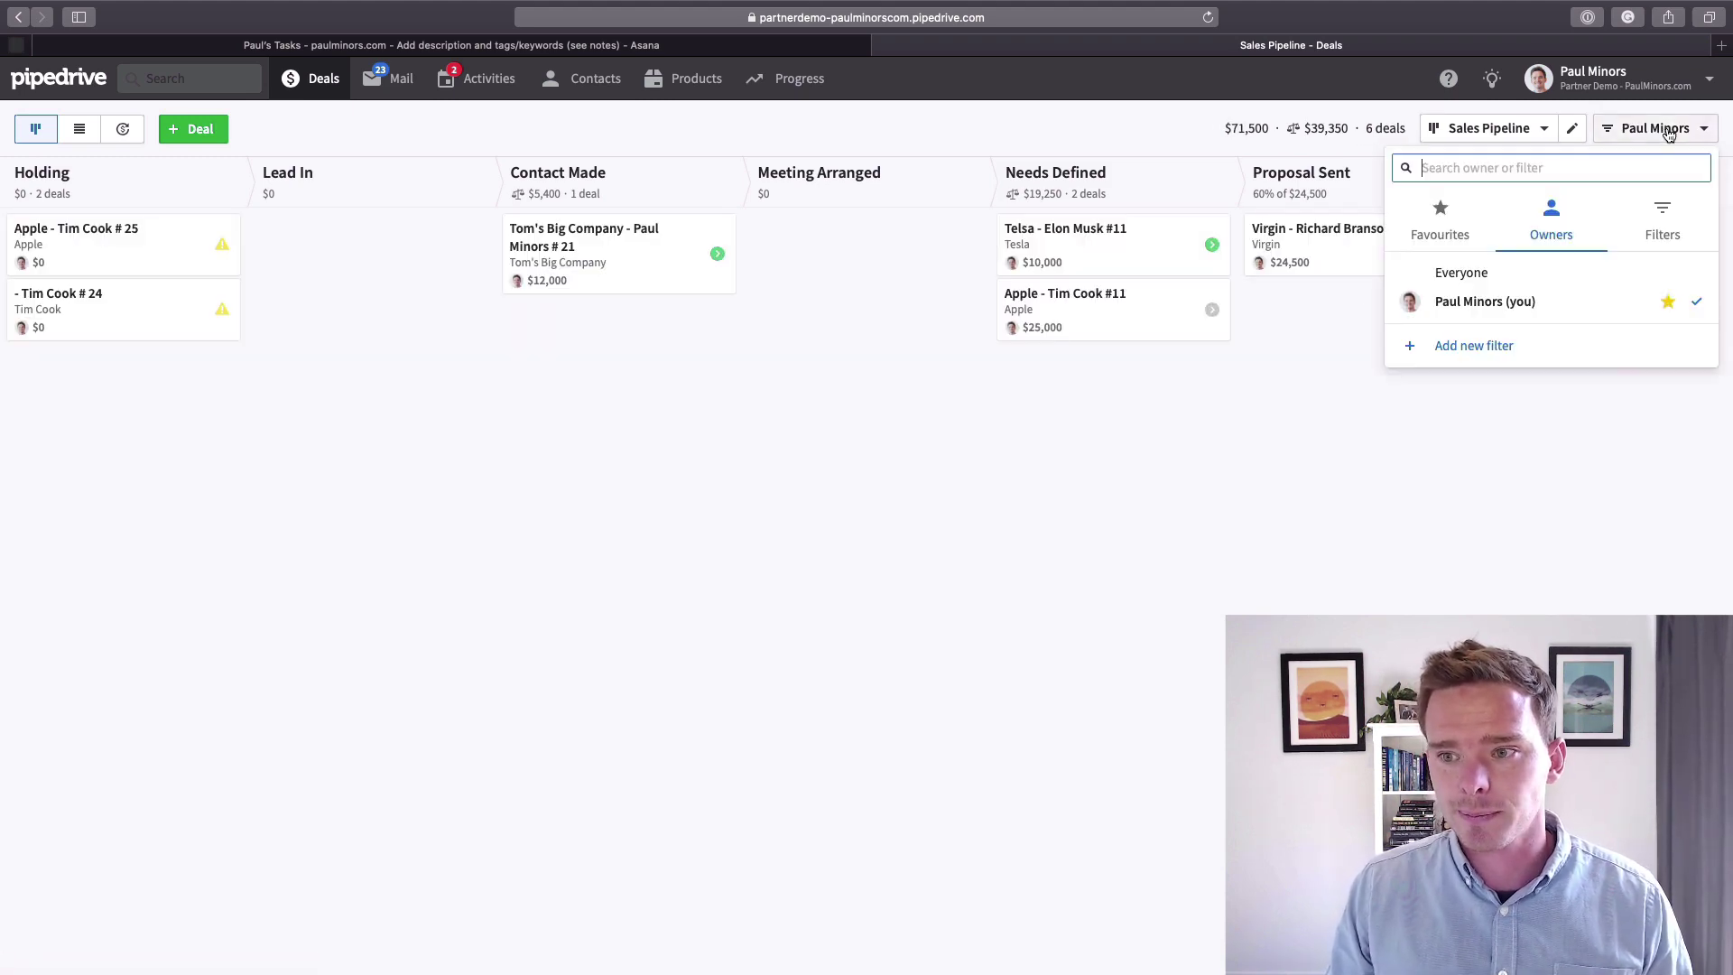
click(1672, 233)
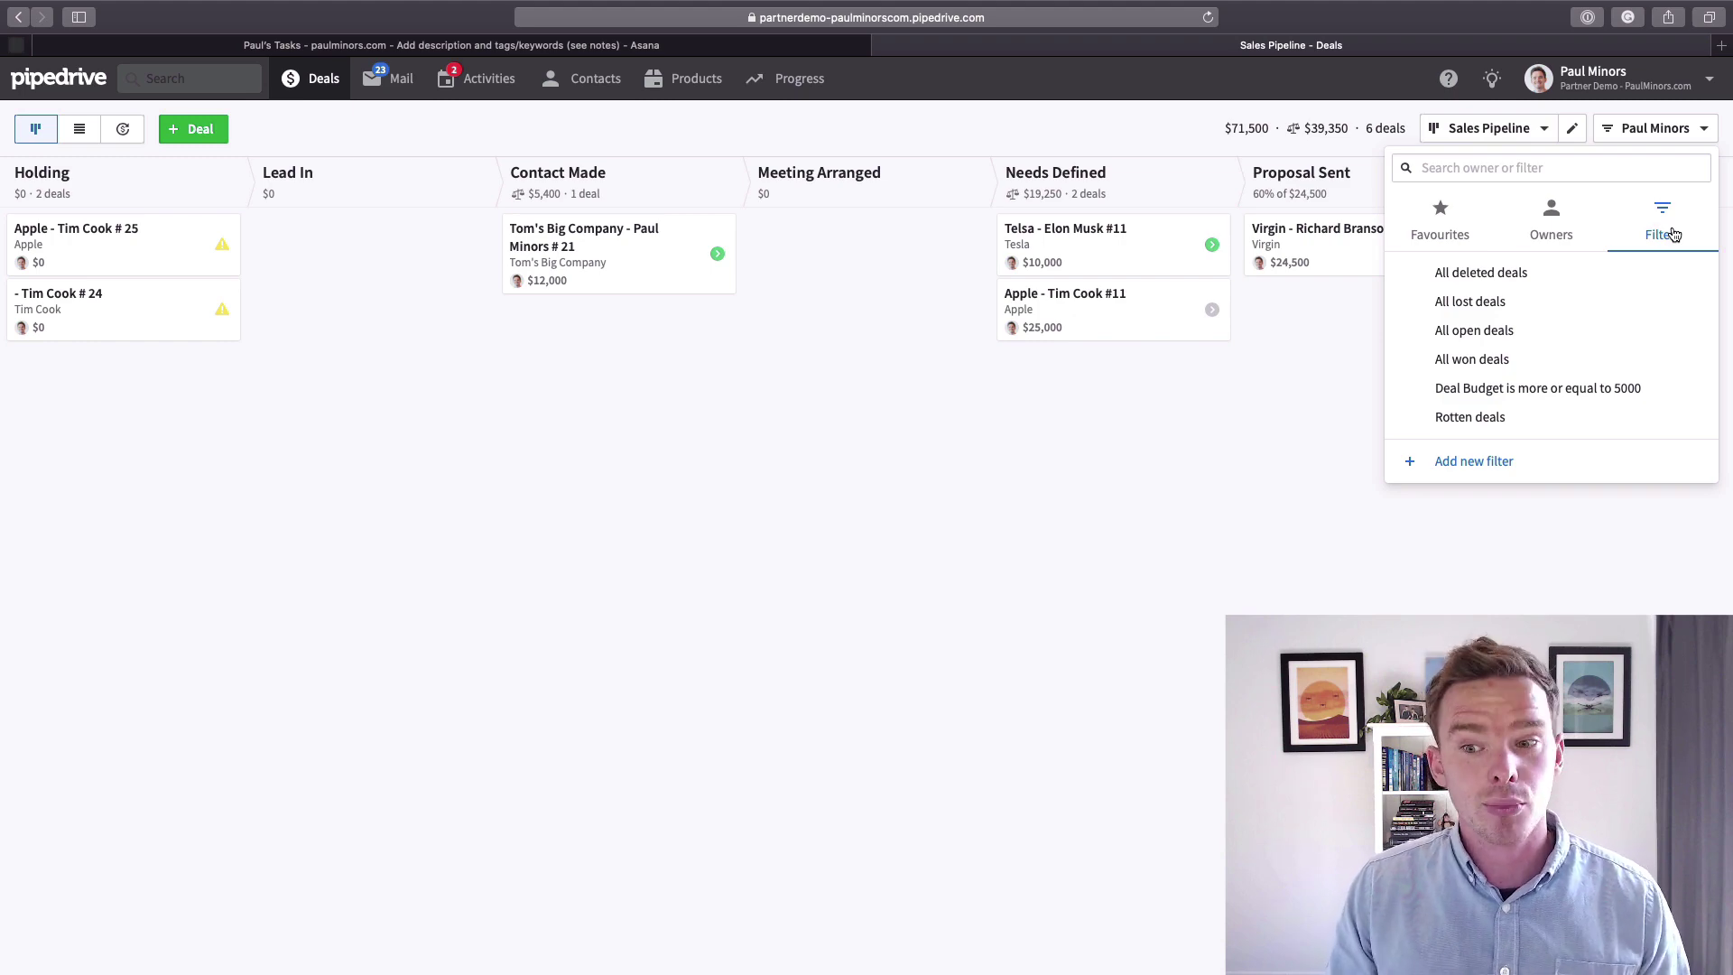
Start a new deal filter with an Attached product condition.
click(1480, 460)
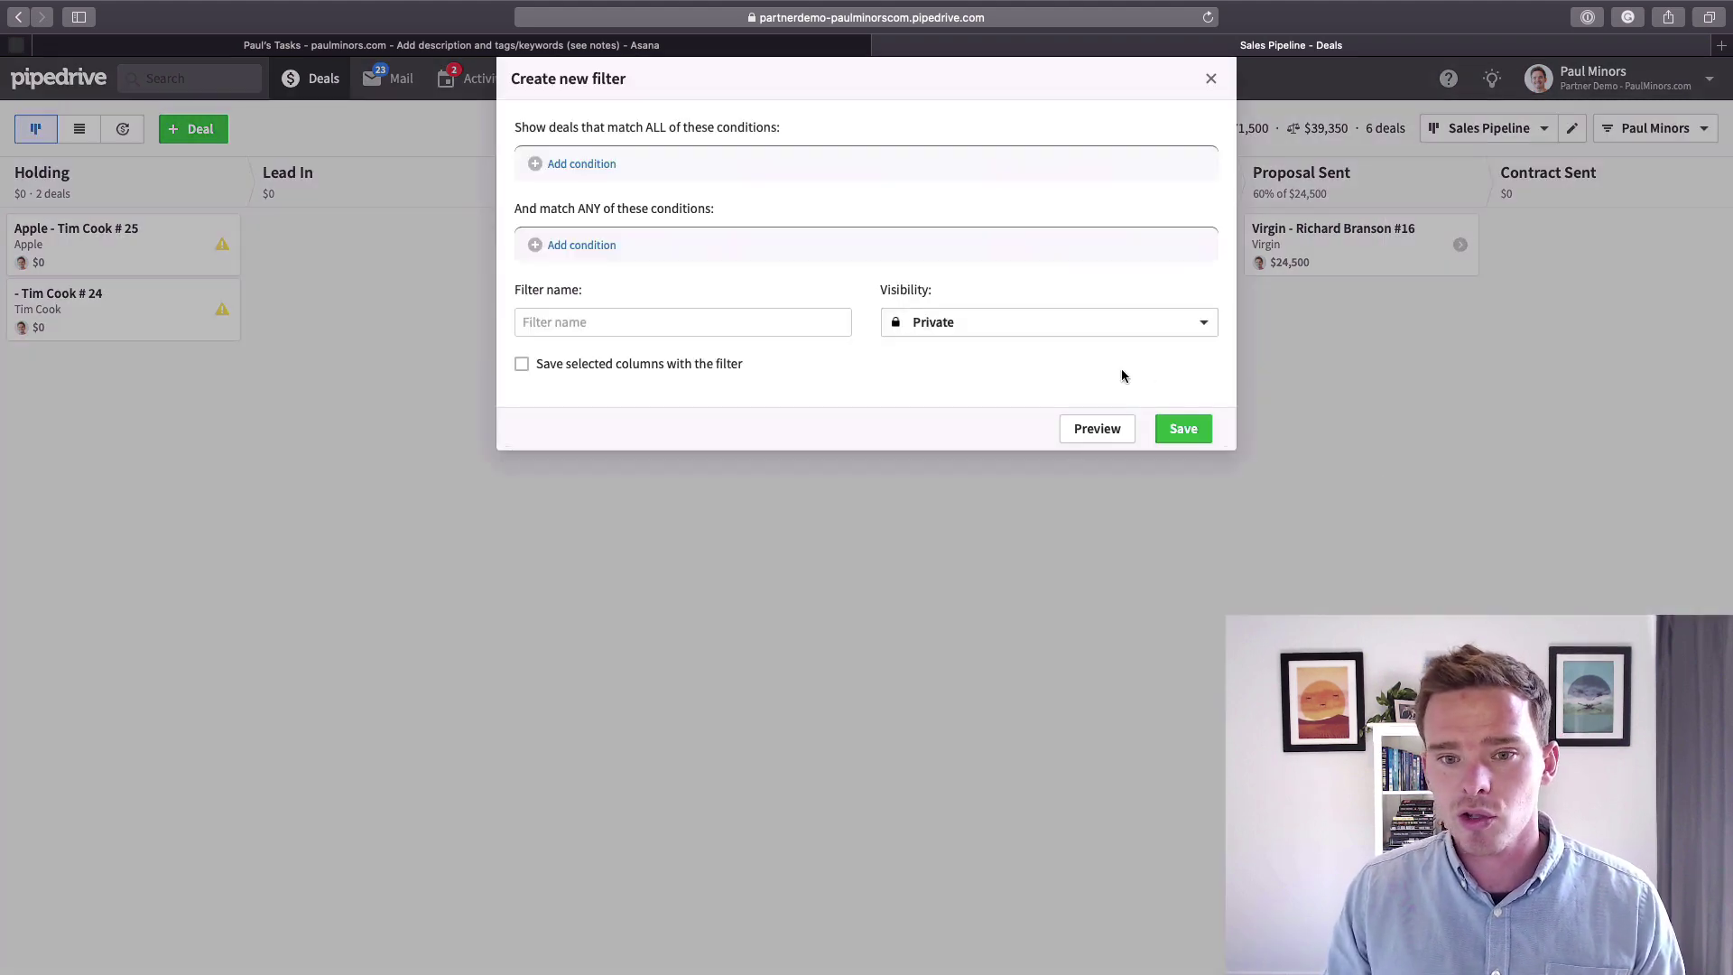
click(587, 168)
click(602, 184)
text(att)
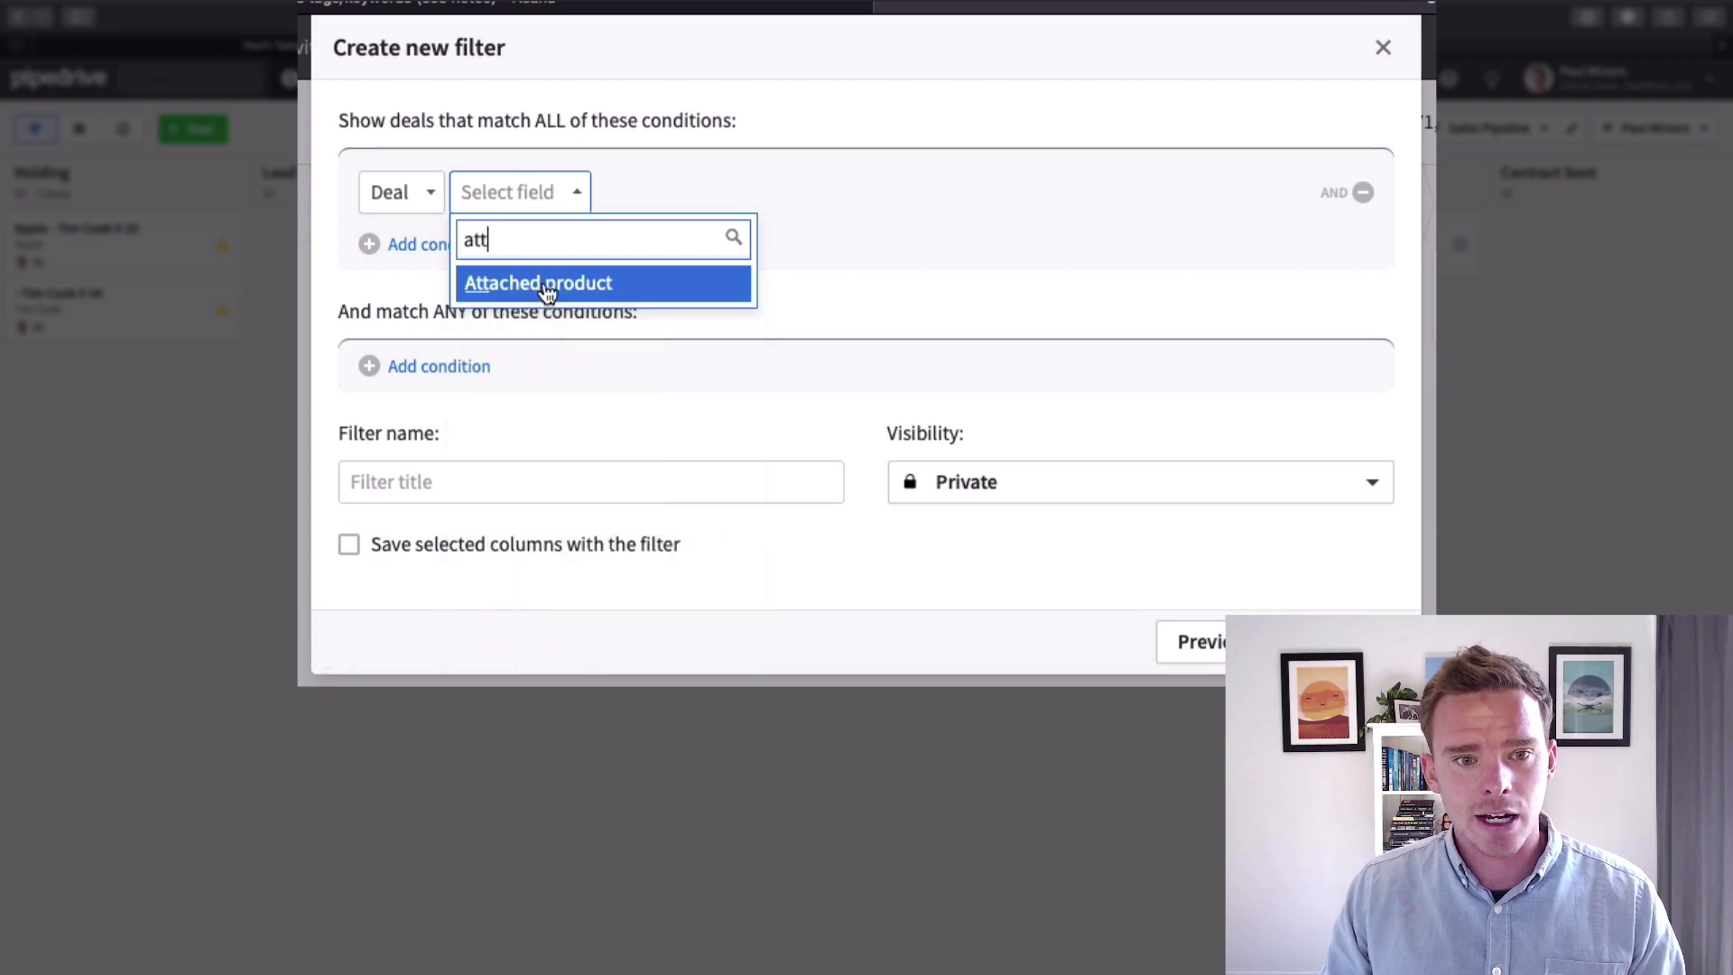
click(617, 236)
Set the condition to 'is App Design' and save the filter to apply it.
click(752, 197)
click(691, 201)
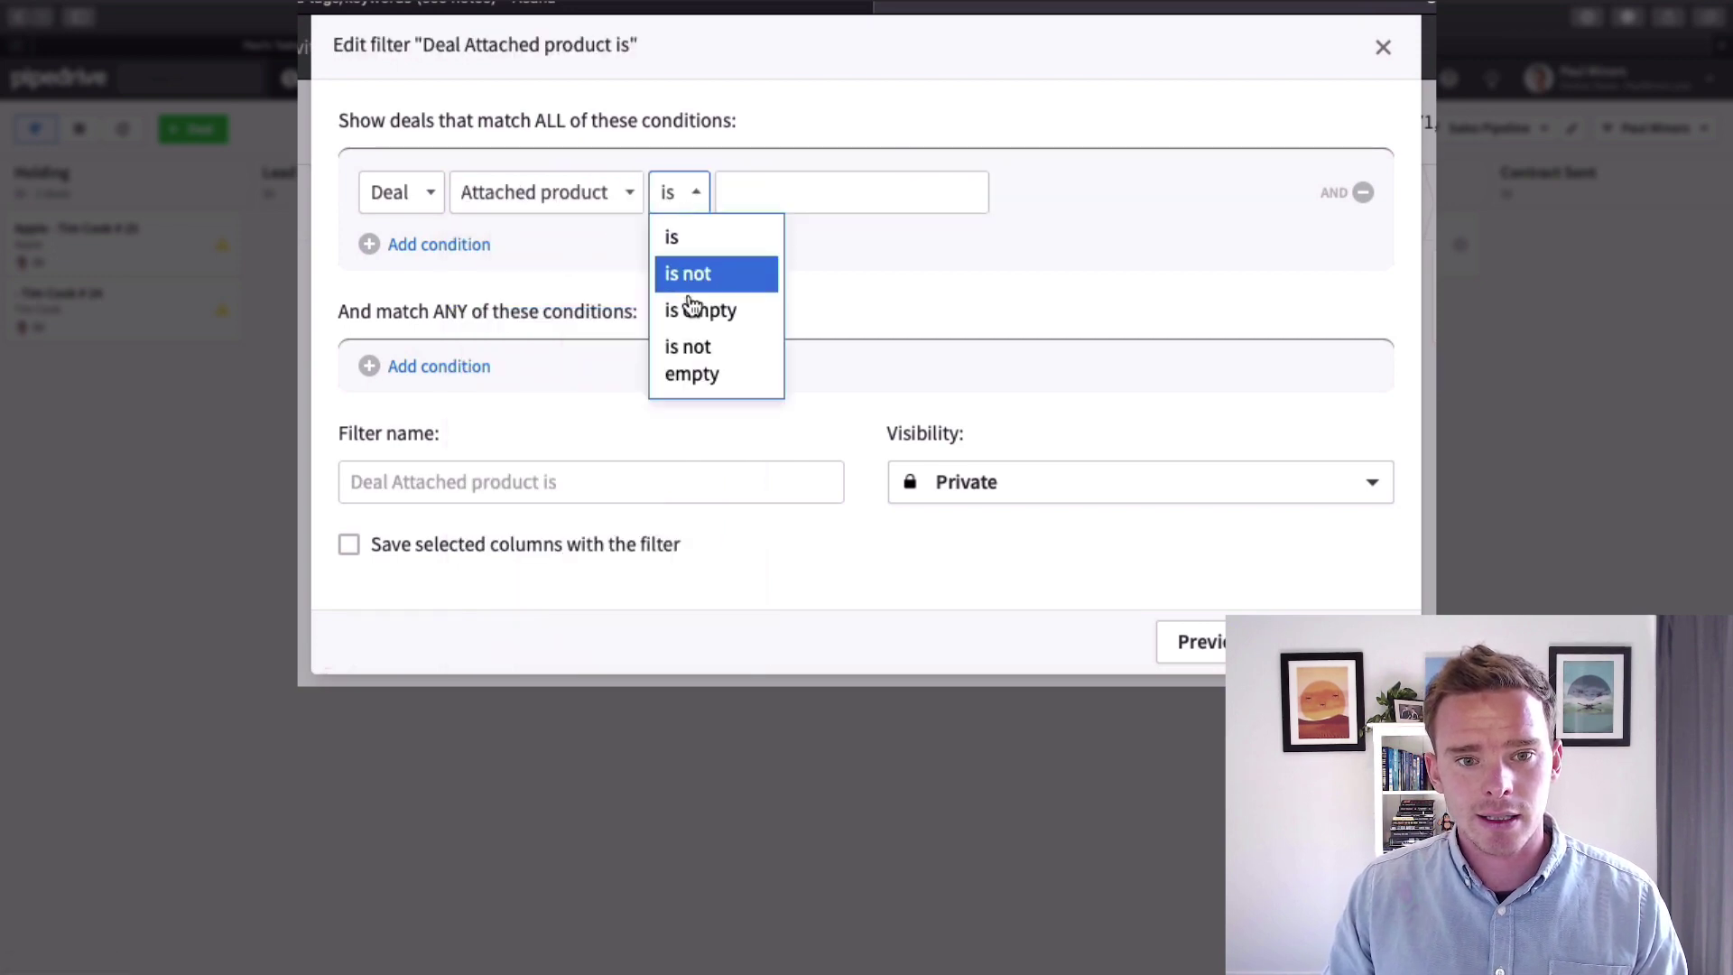
click(780, 196)
click(810, 190)
text(App)
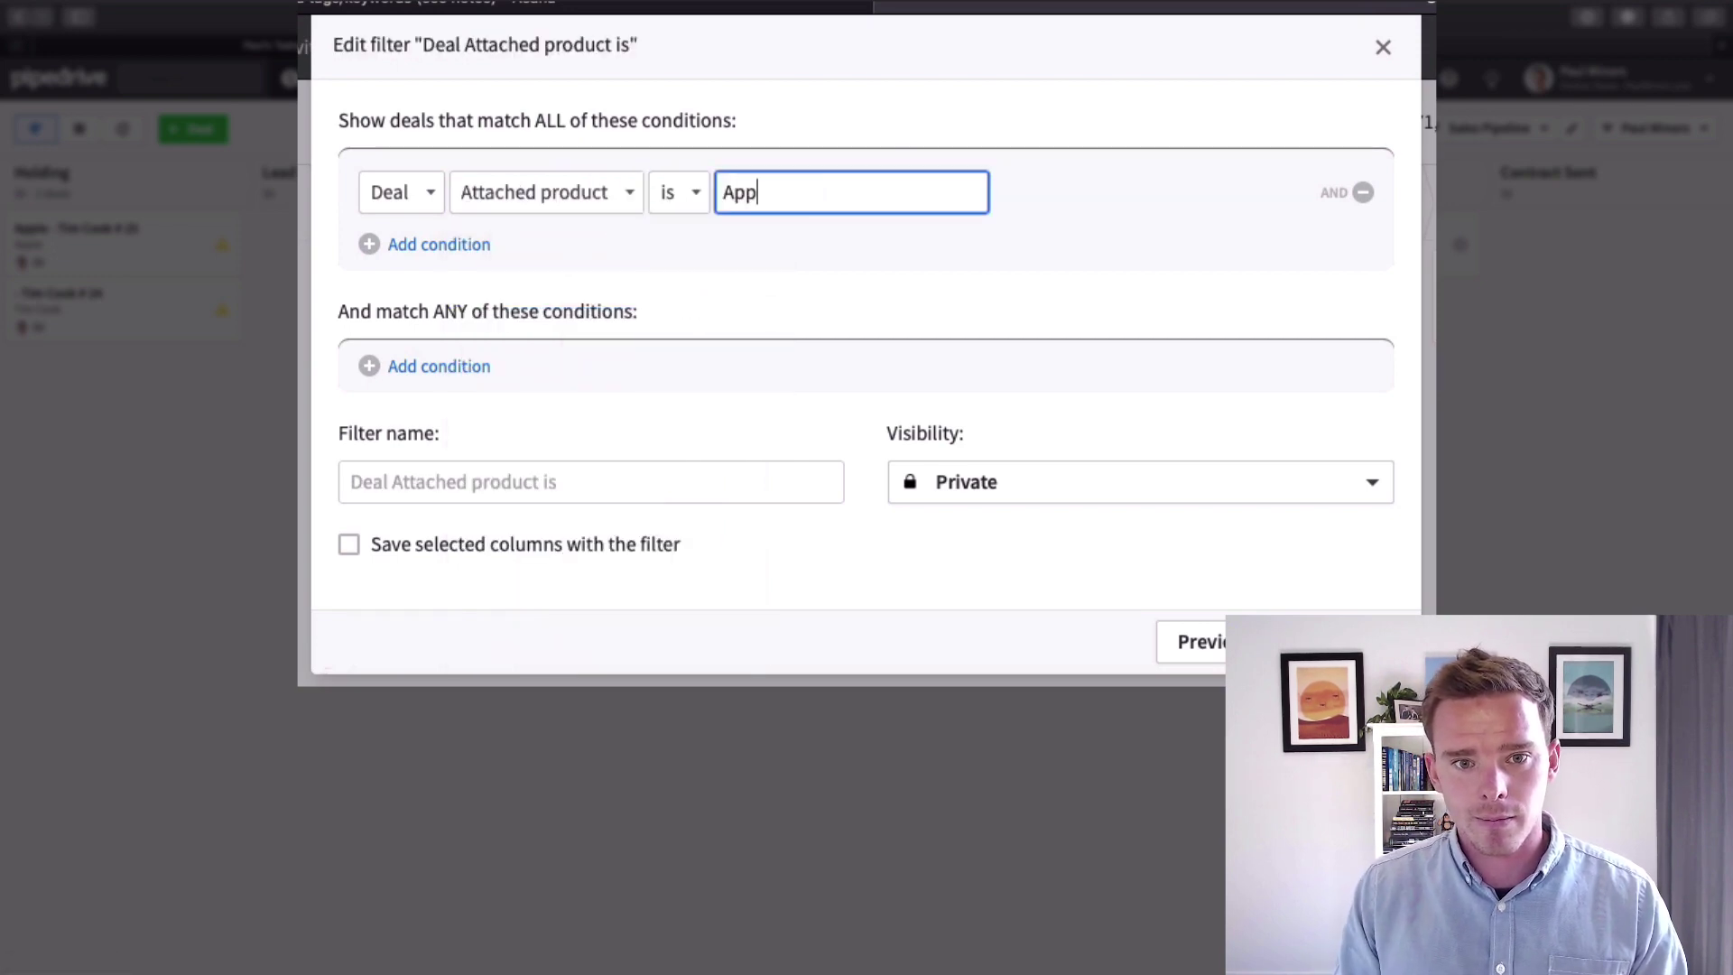
click(801, 232)
click(1353, 641)
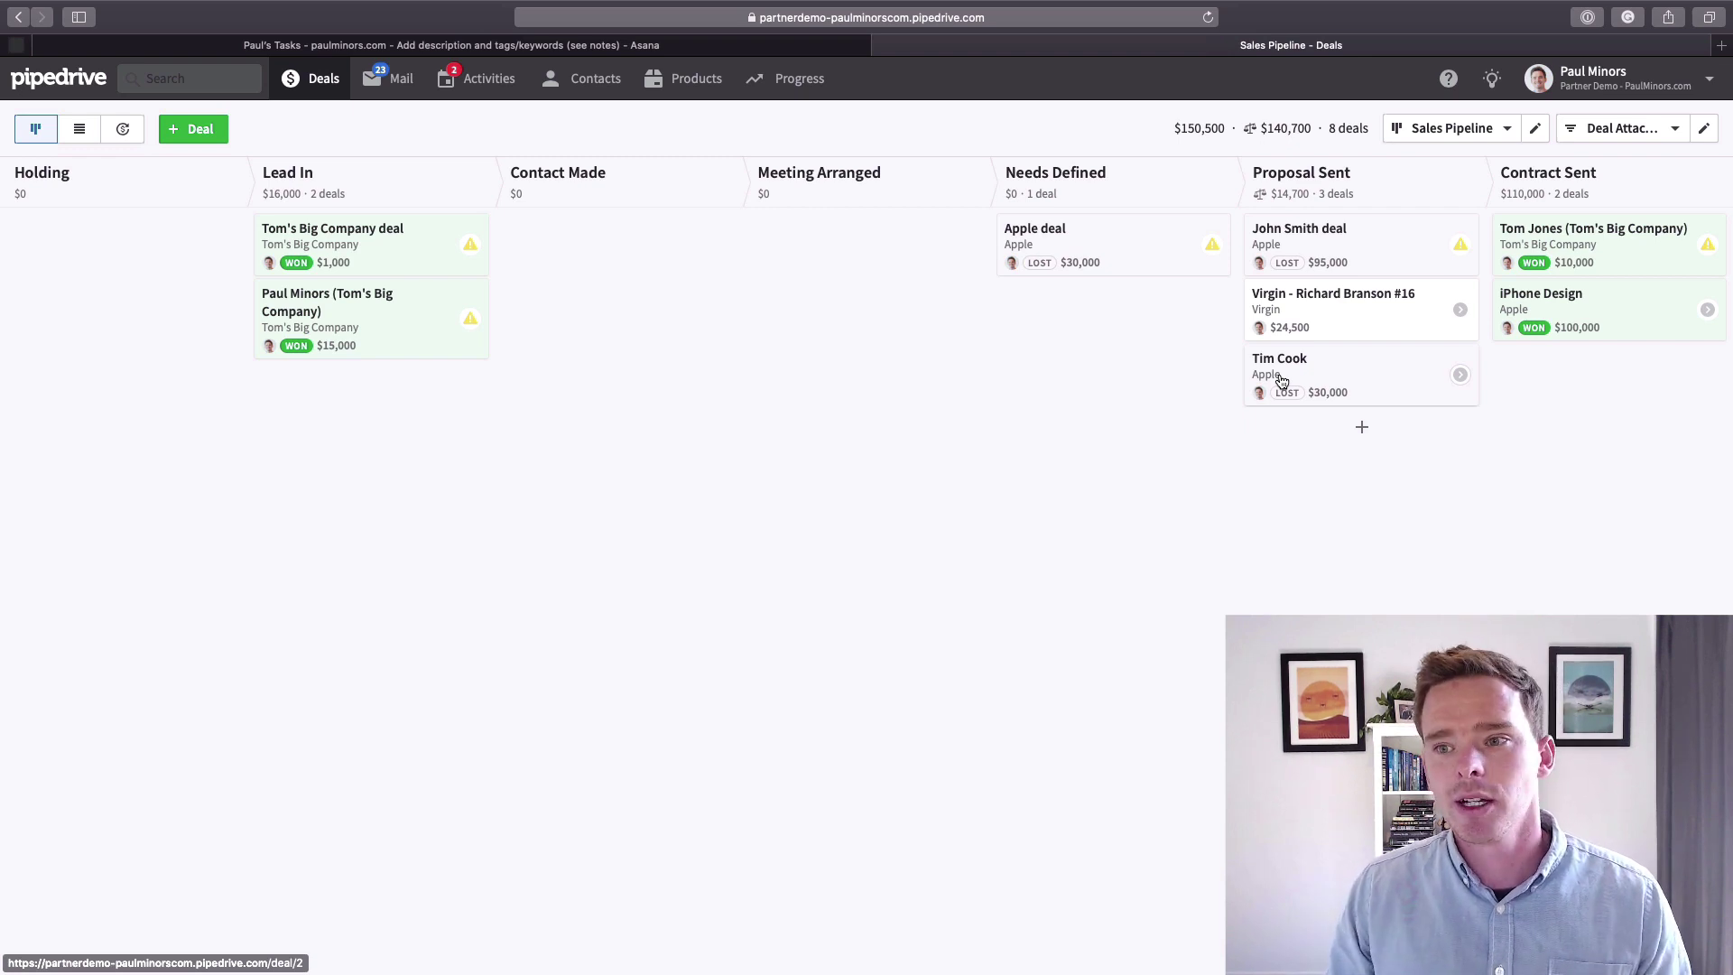
Browse the owner and saved-filter lists, then show deals from Everyone, dropping the App Design filter.
click(1622, 128)
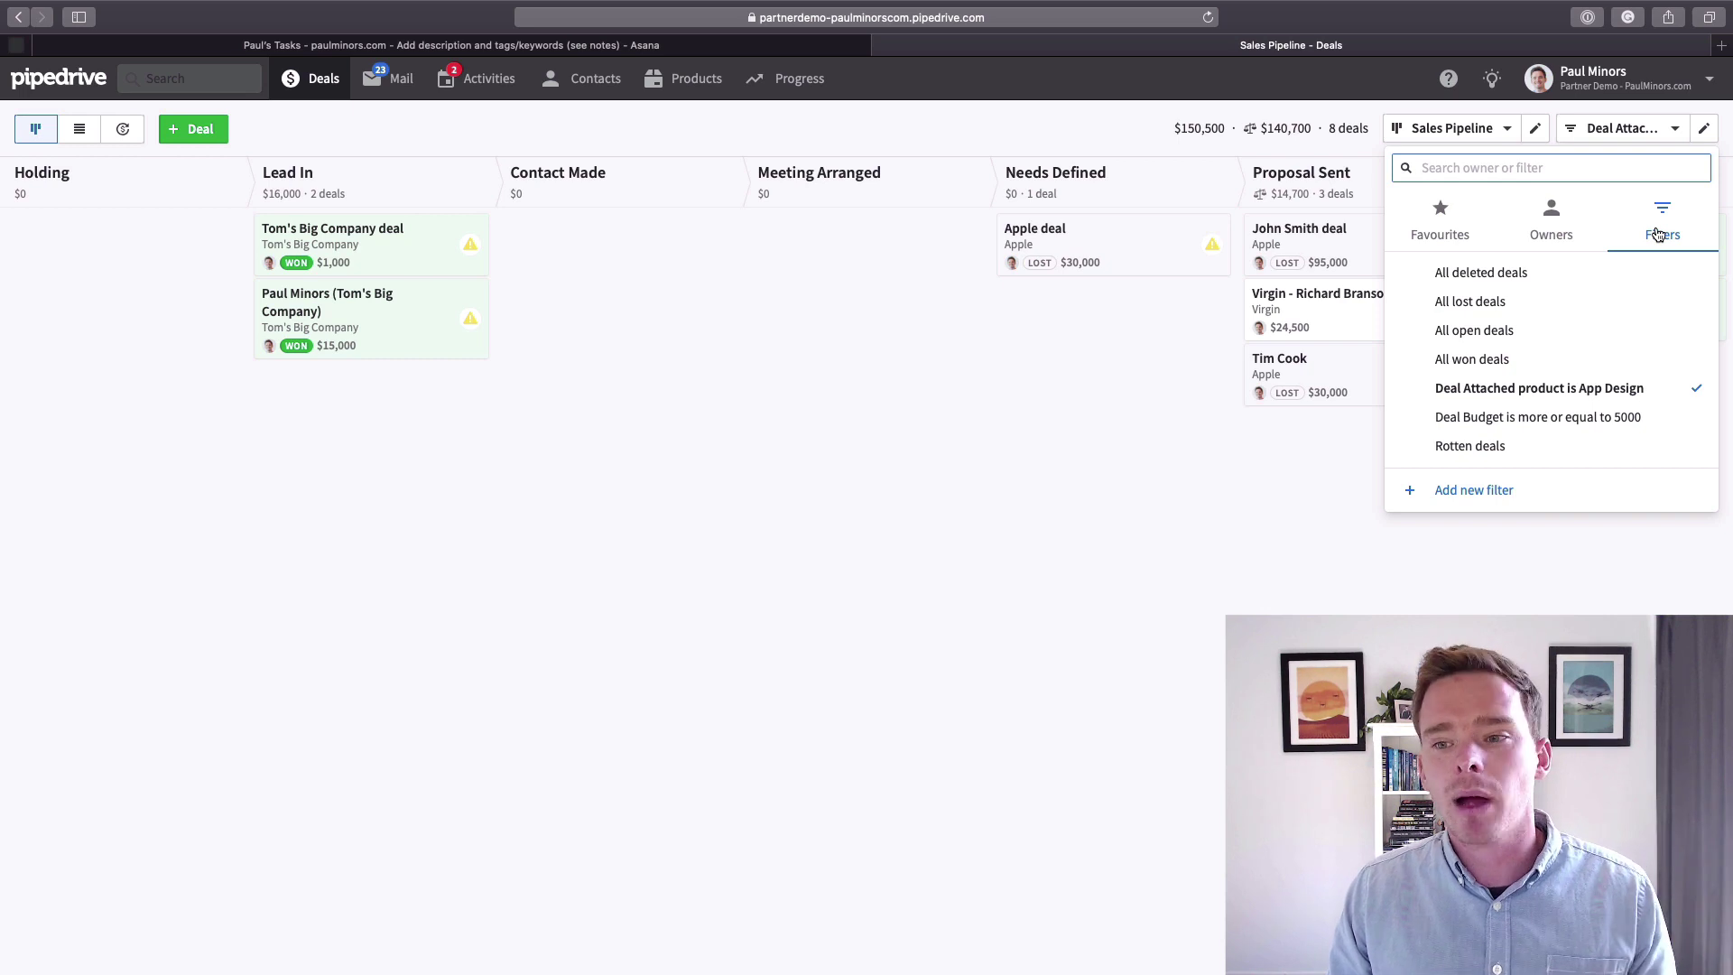
click(1557, 230)
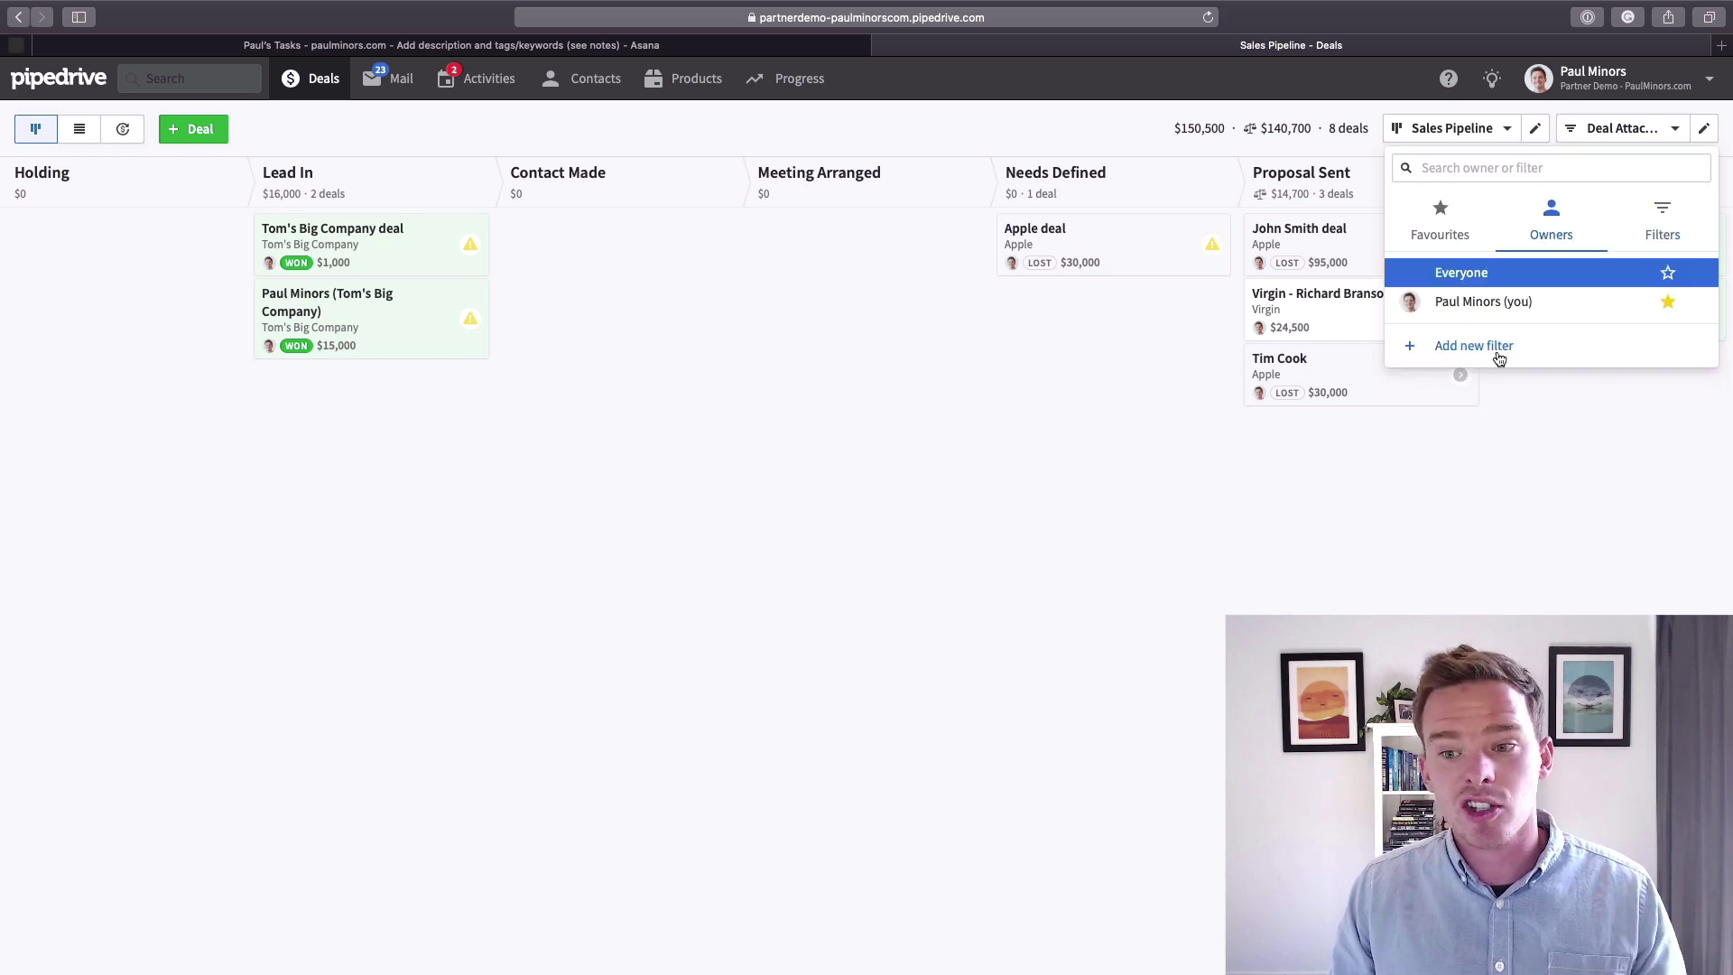
click(1645, 240)
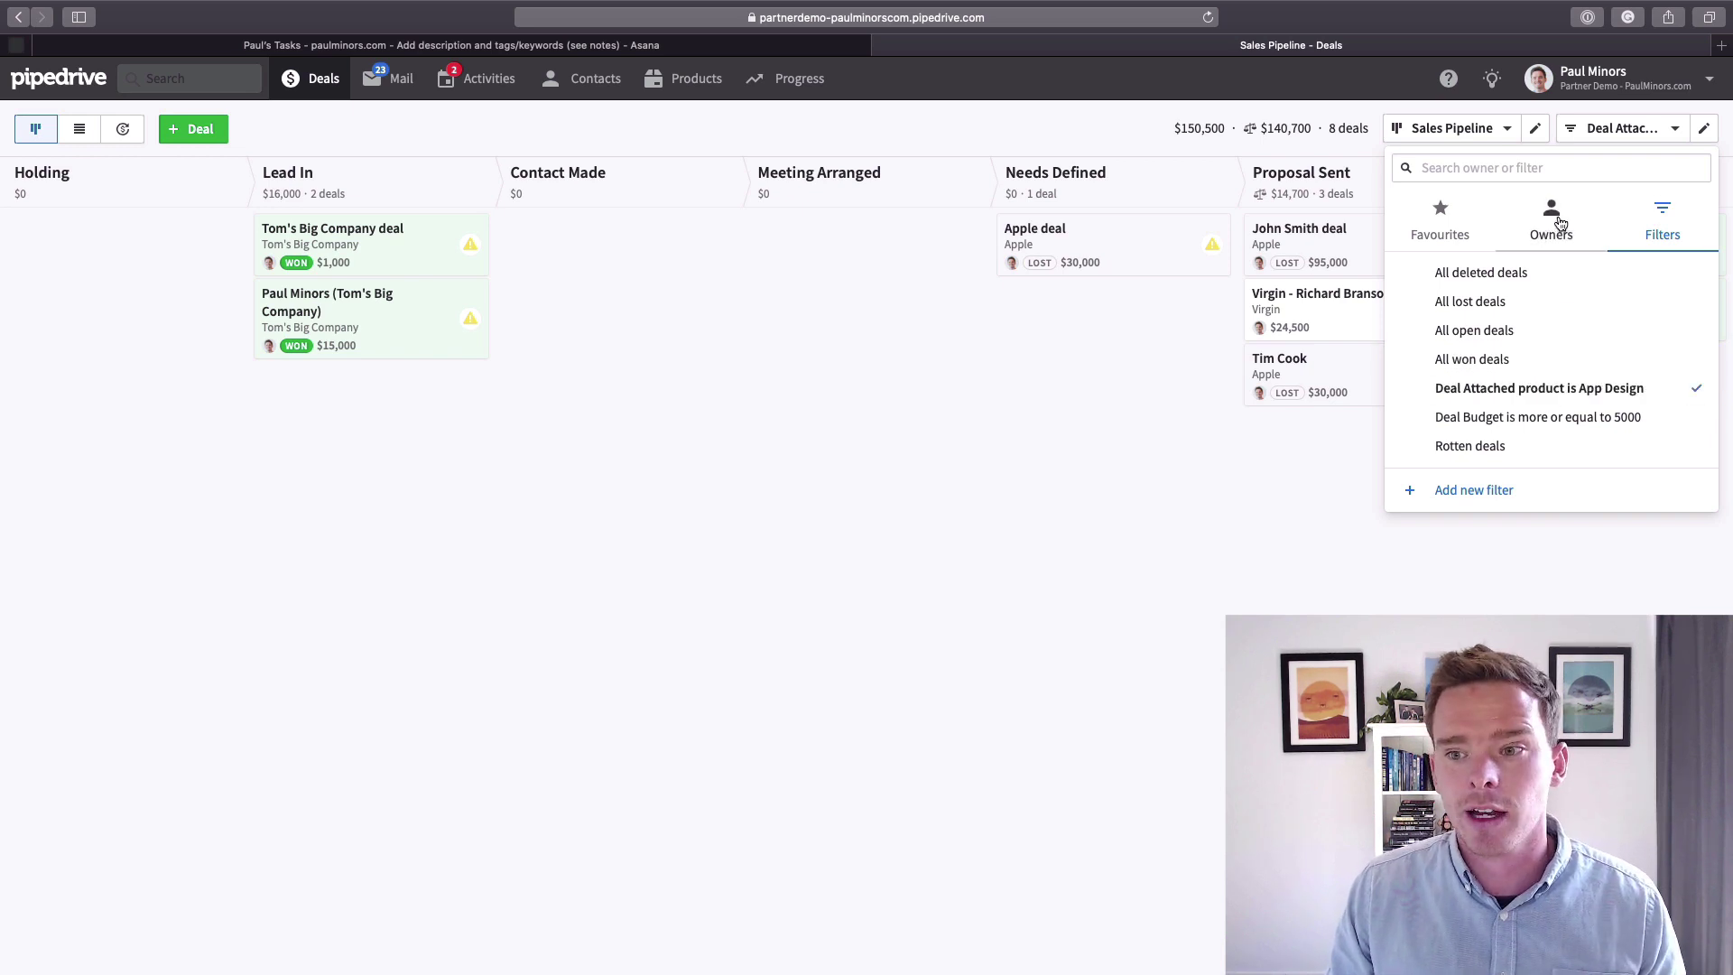
click(1561, 223)
click(1509, 271)
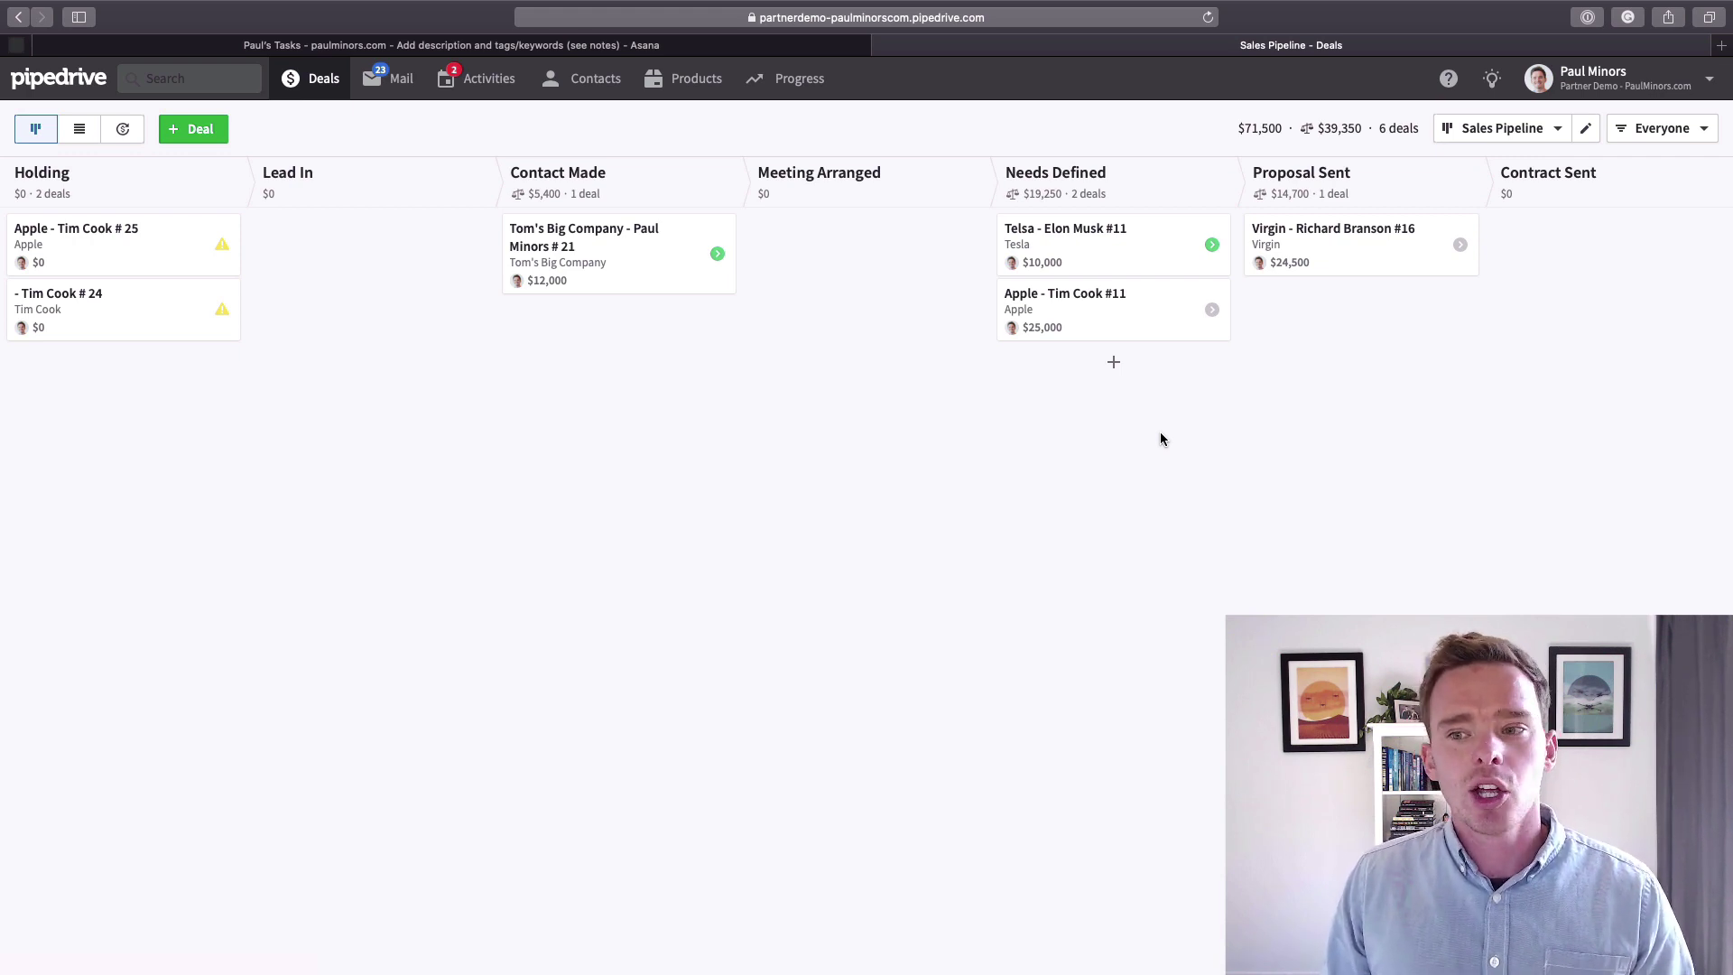
Check the owner filter choices and close them, keeping everyone's six deals shown.
click(1645, 143)
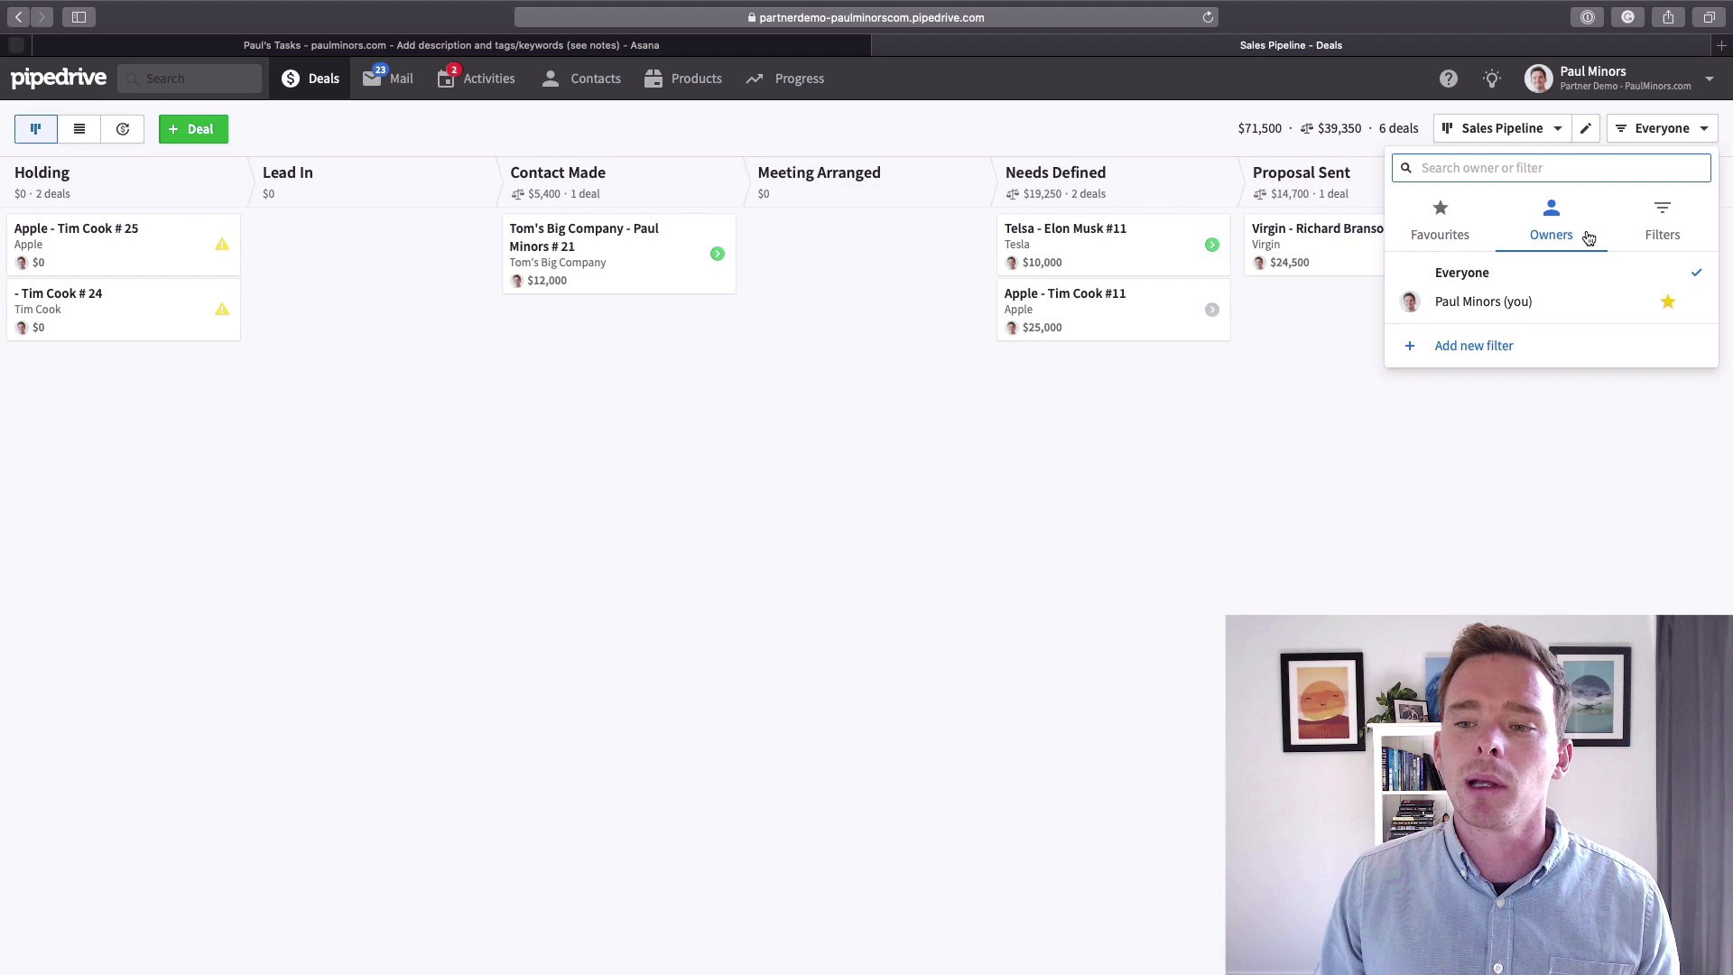
click(1433, 469)
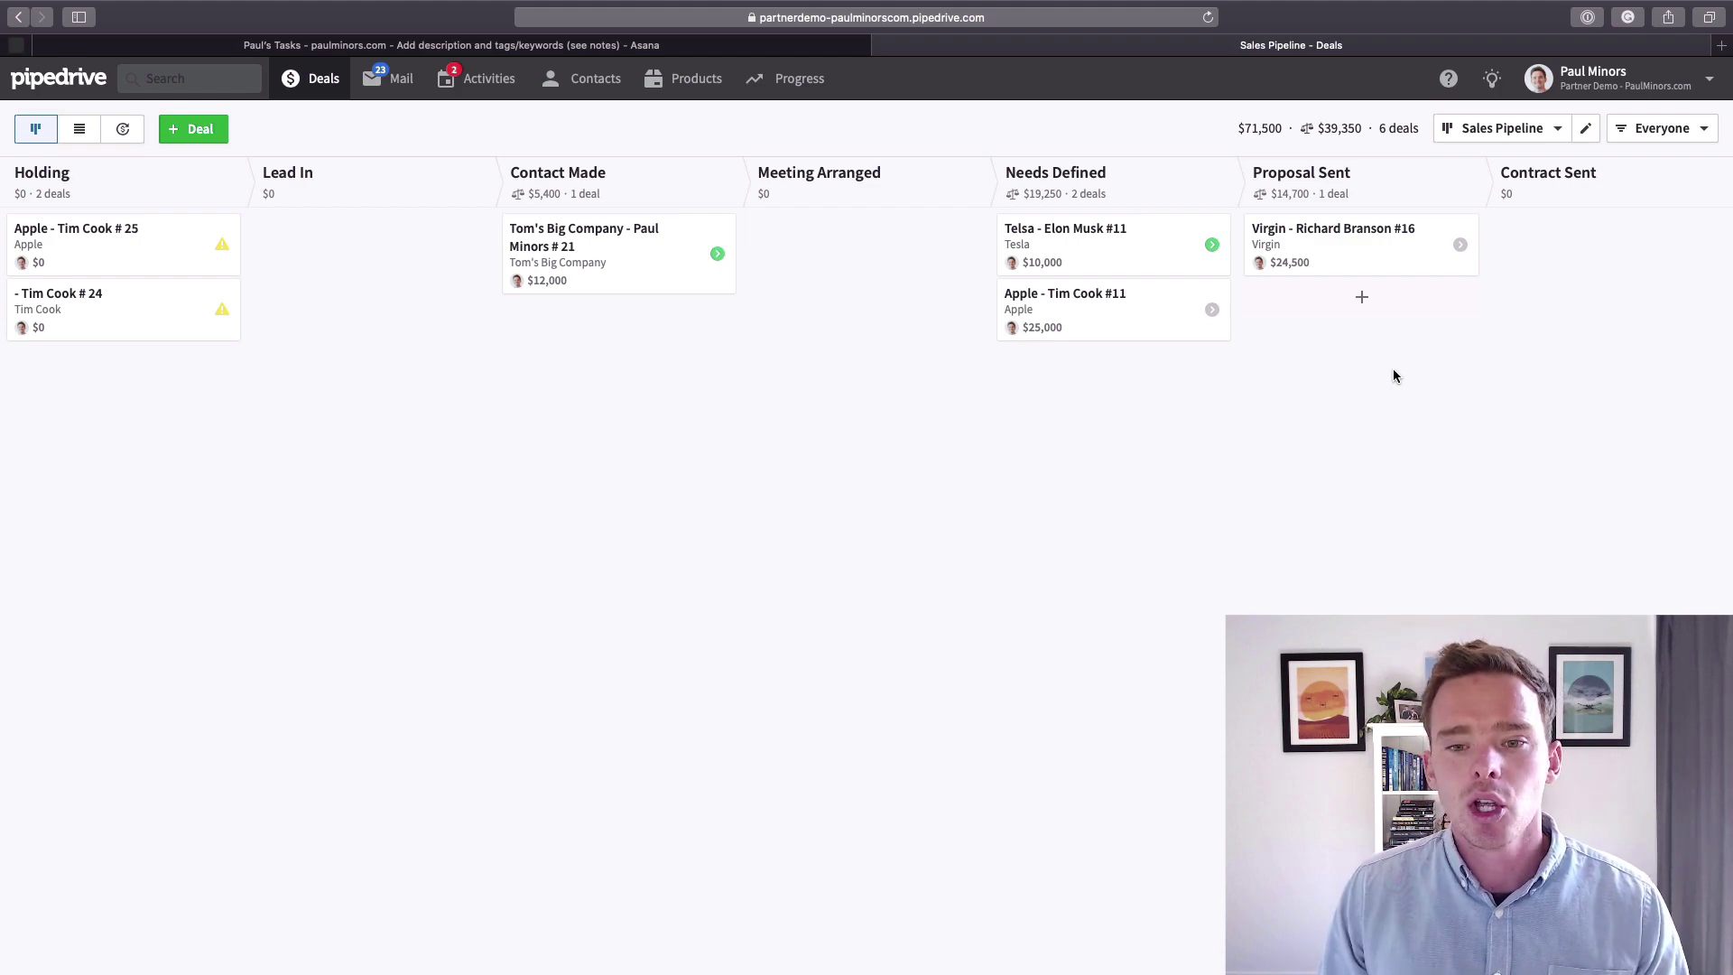
click(1094, 251)
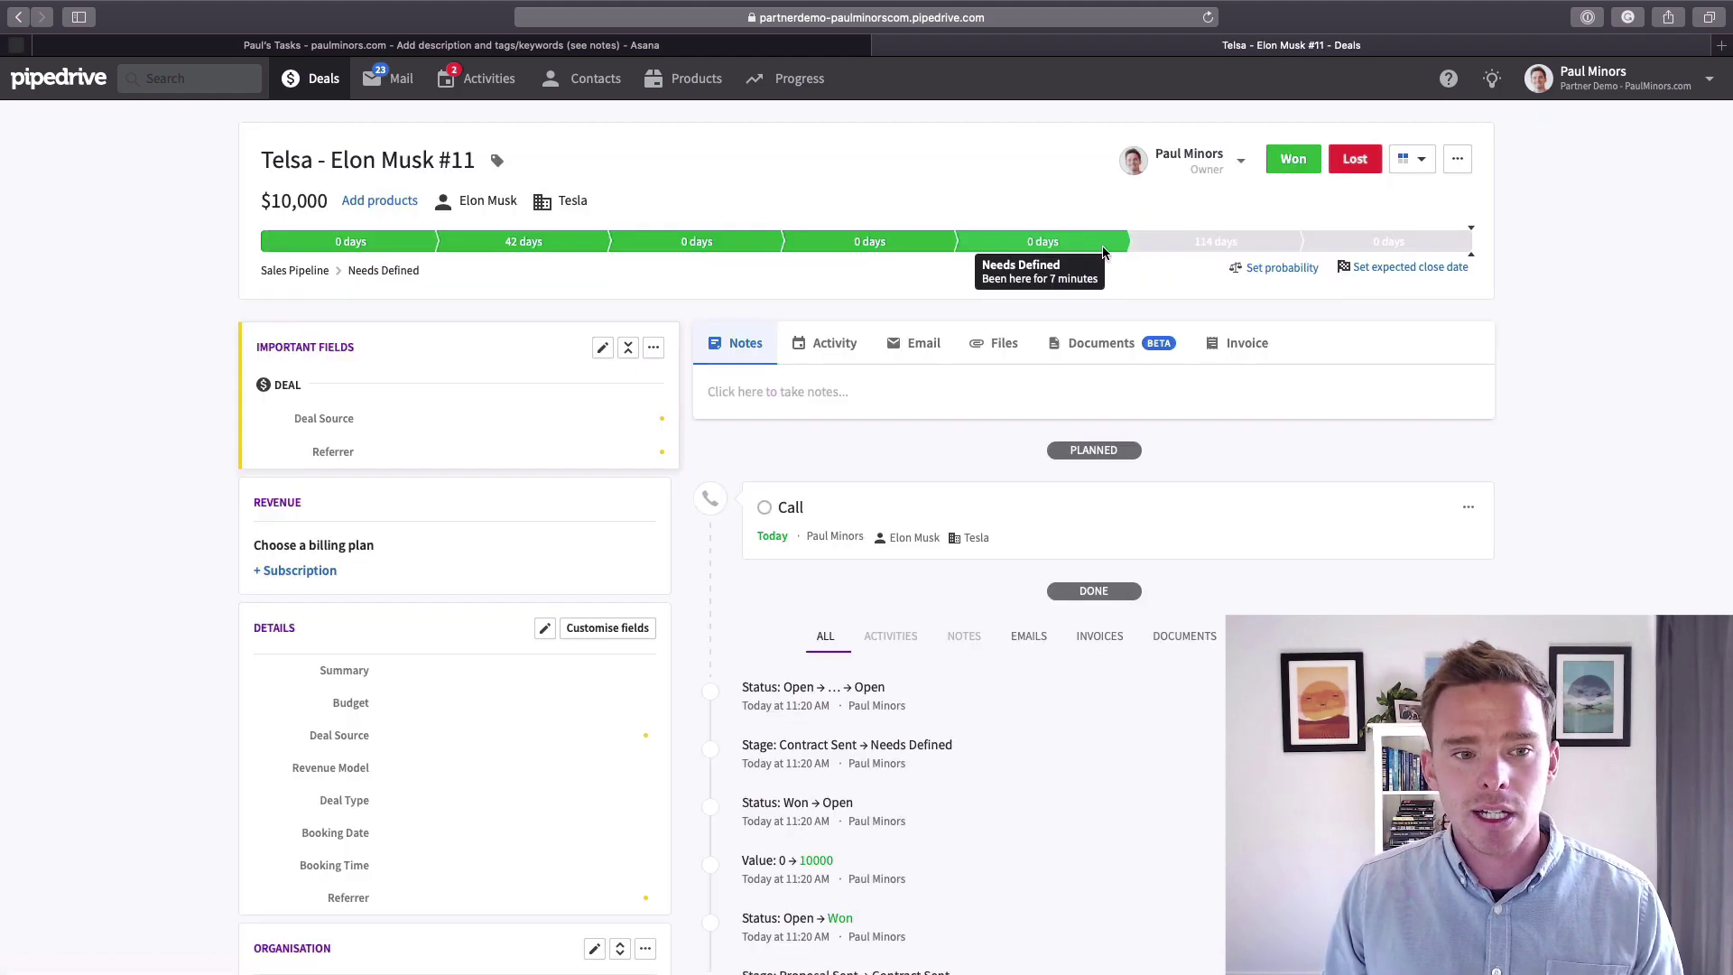
click(352, 273)
click(406, 340)
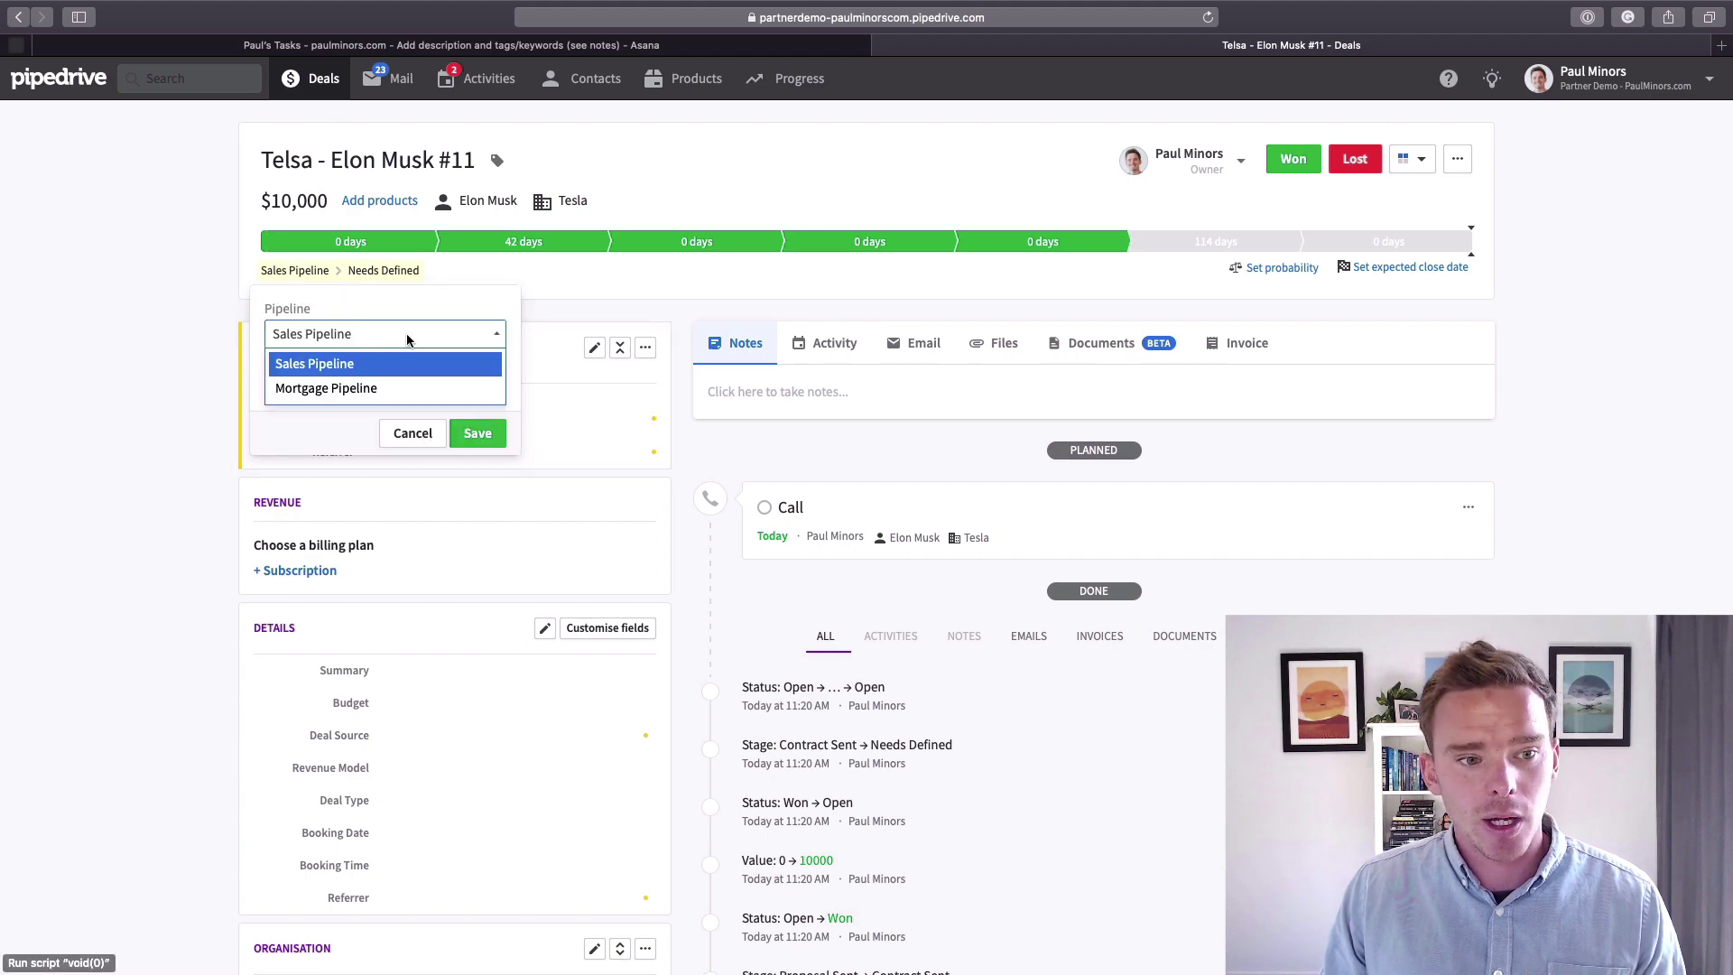
click(379, 330)
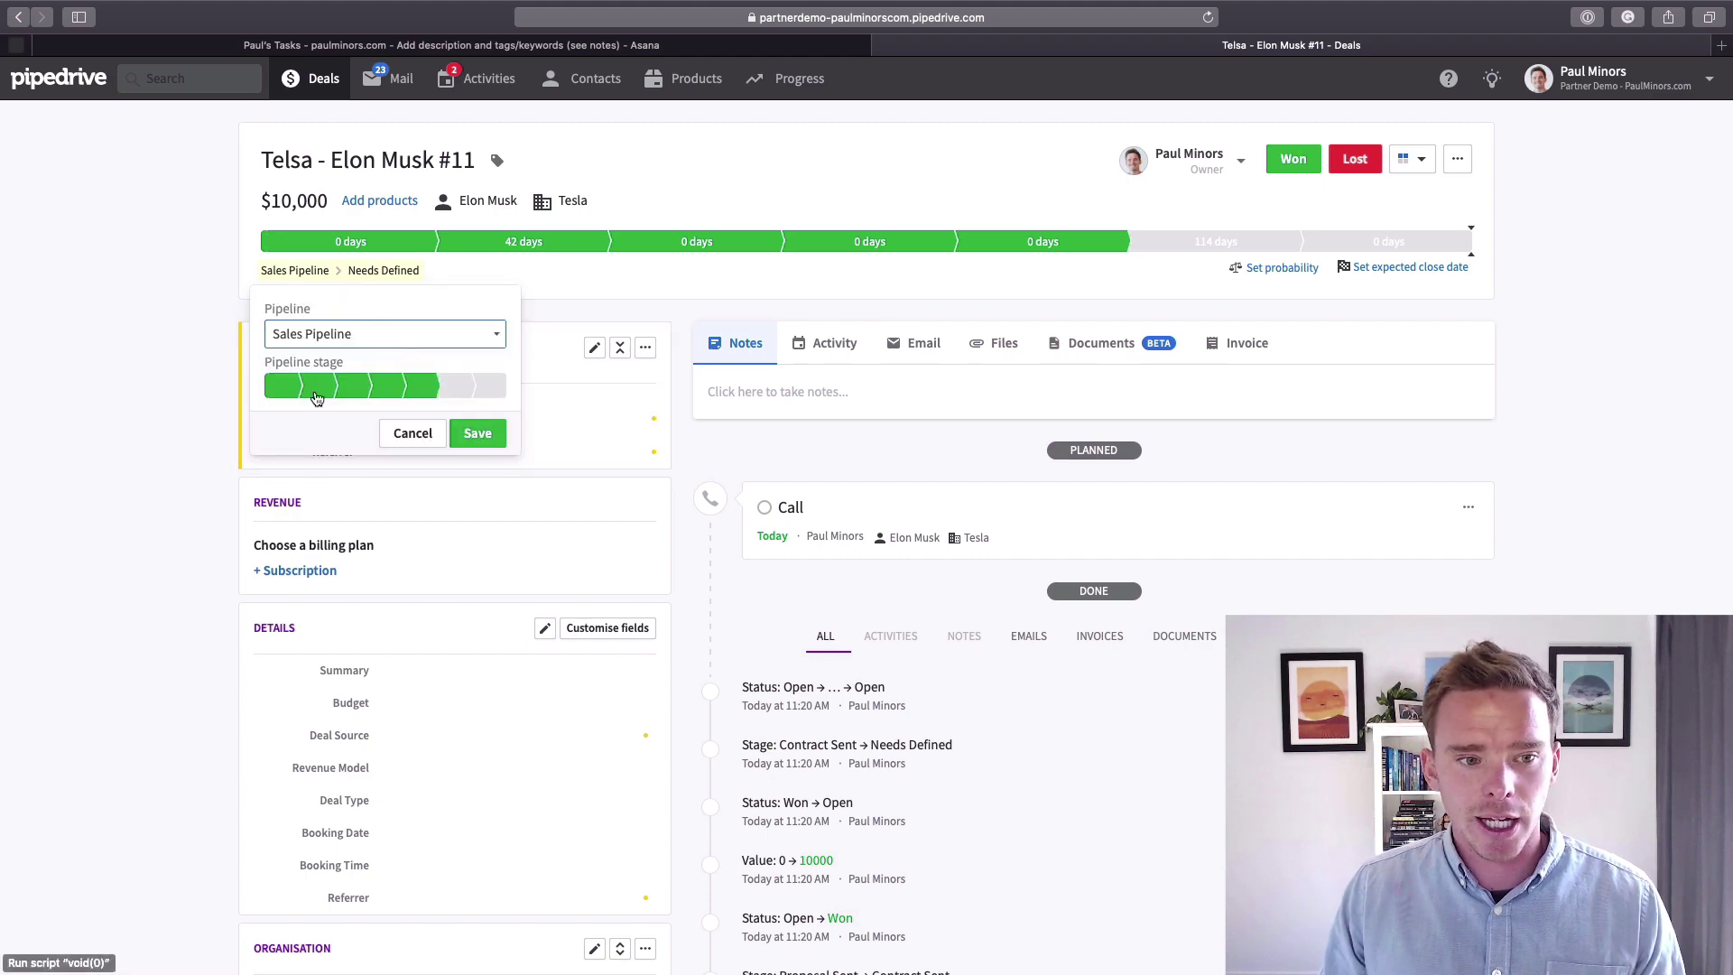
click(414, 434)
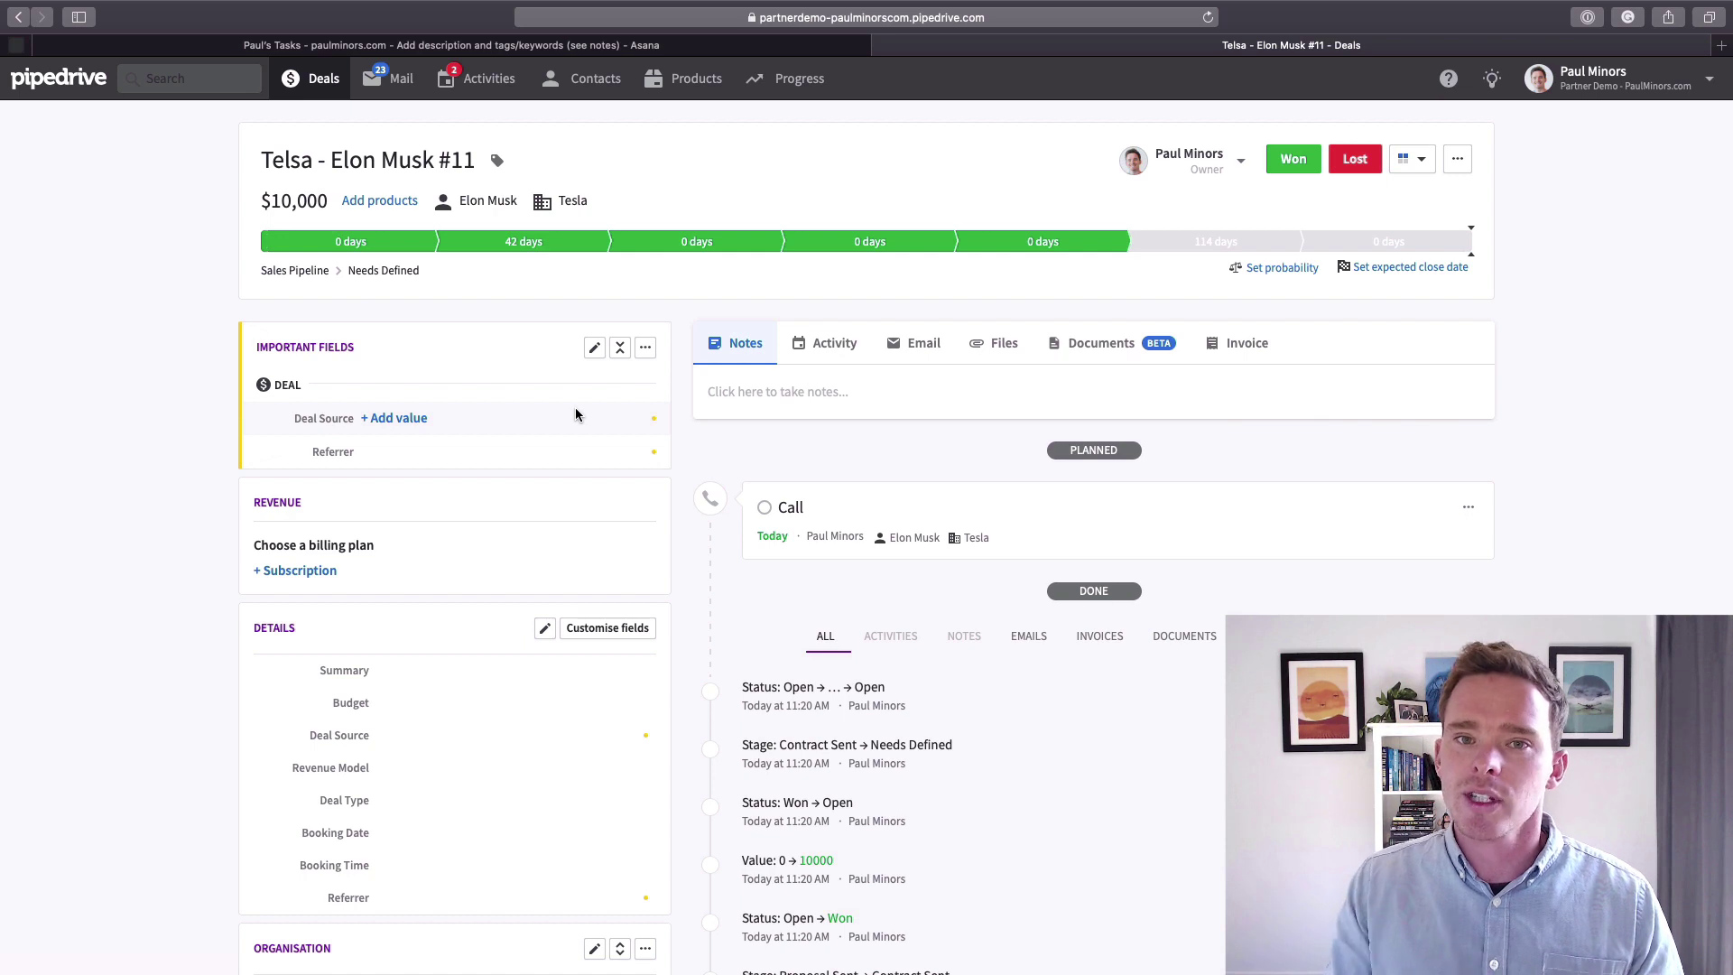